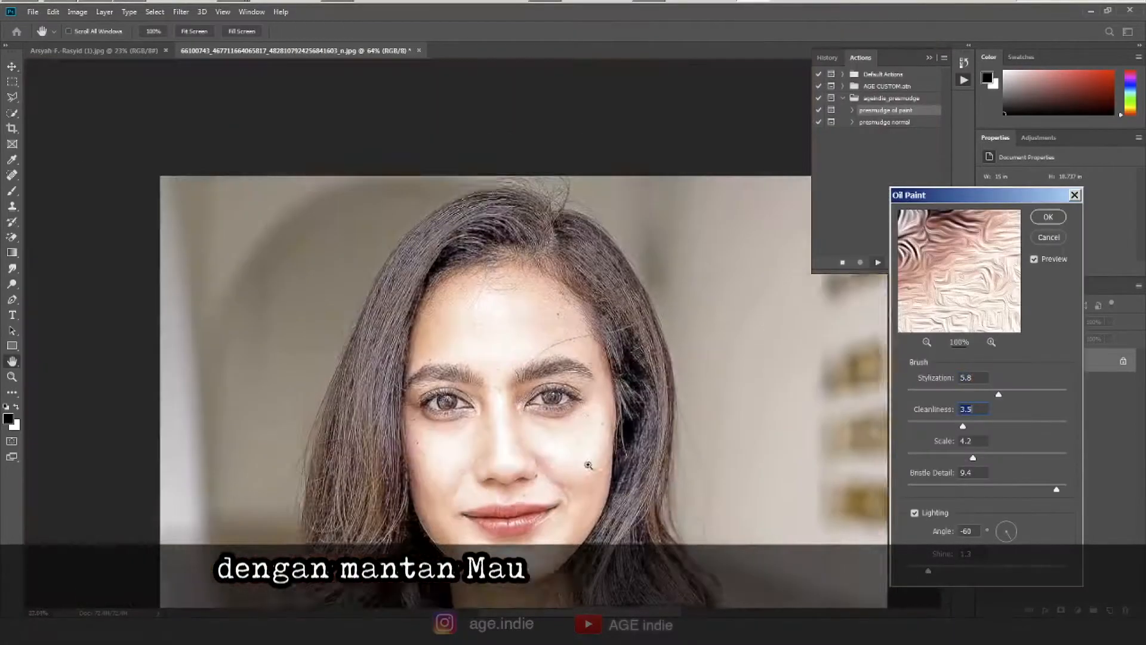
Apply the Oil Paint filter to the portrait with stylization 5.8, cleanliness 3.5, scale 4.2 and bristle detail 9.4.
drag(588, 465, 590, 464)
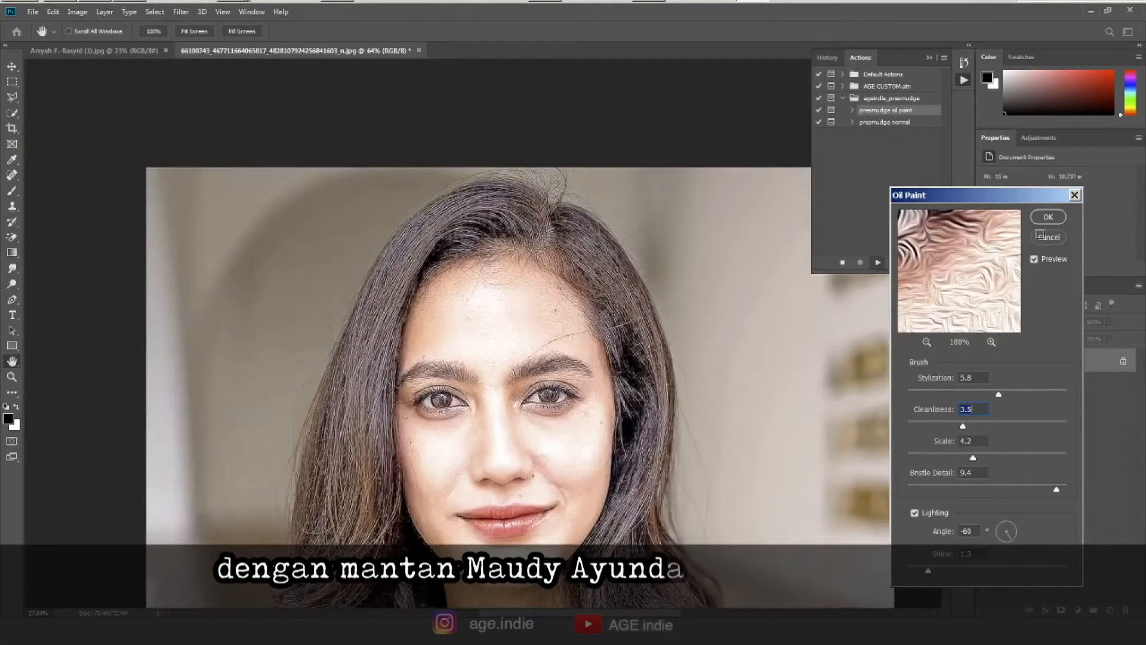
click(1043, 219)
Select the woman as the subject and open the selection in Select and Mask with the preview transparency at 100%.
ctrl+drag(704, 443, 562, 415)
click(151, 13)
click(190, 140)
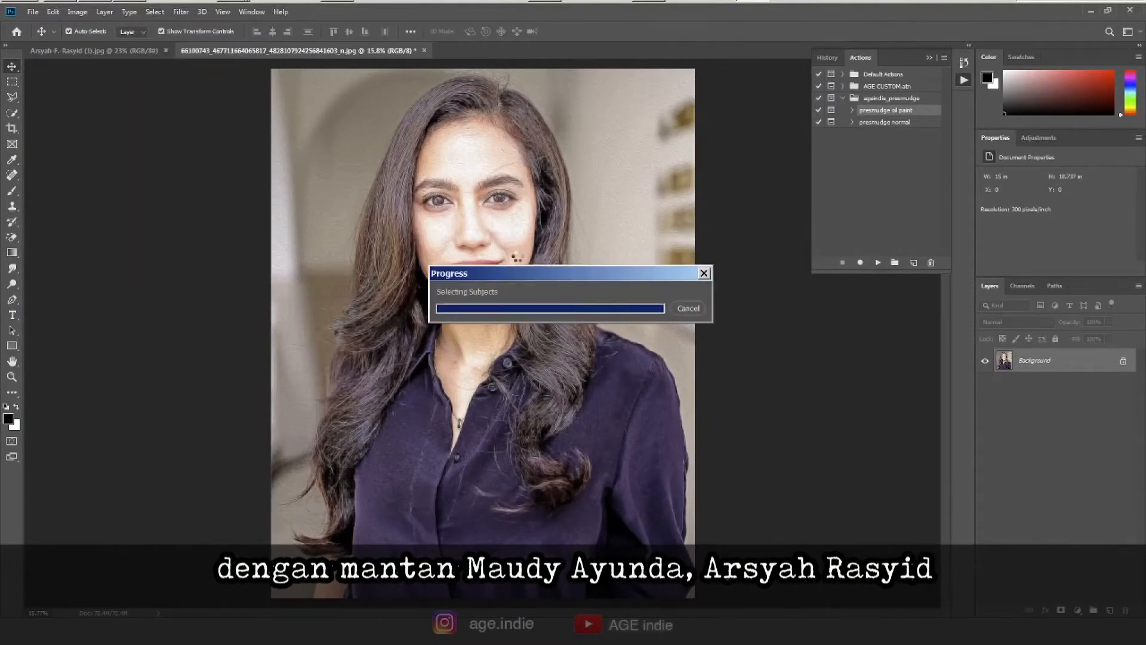
key(w)
click(370, 35)
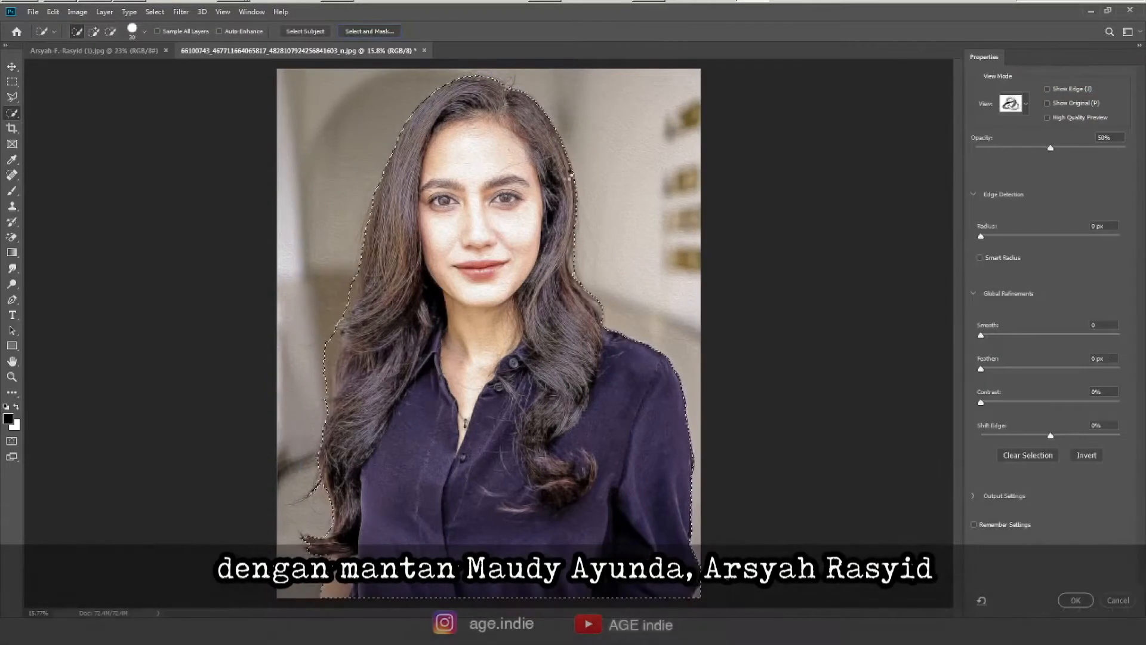
drag(1006, 148, 1127, 149)
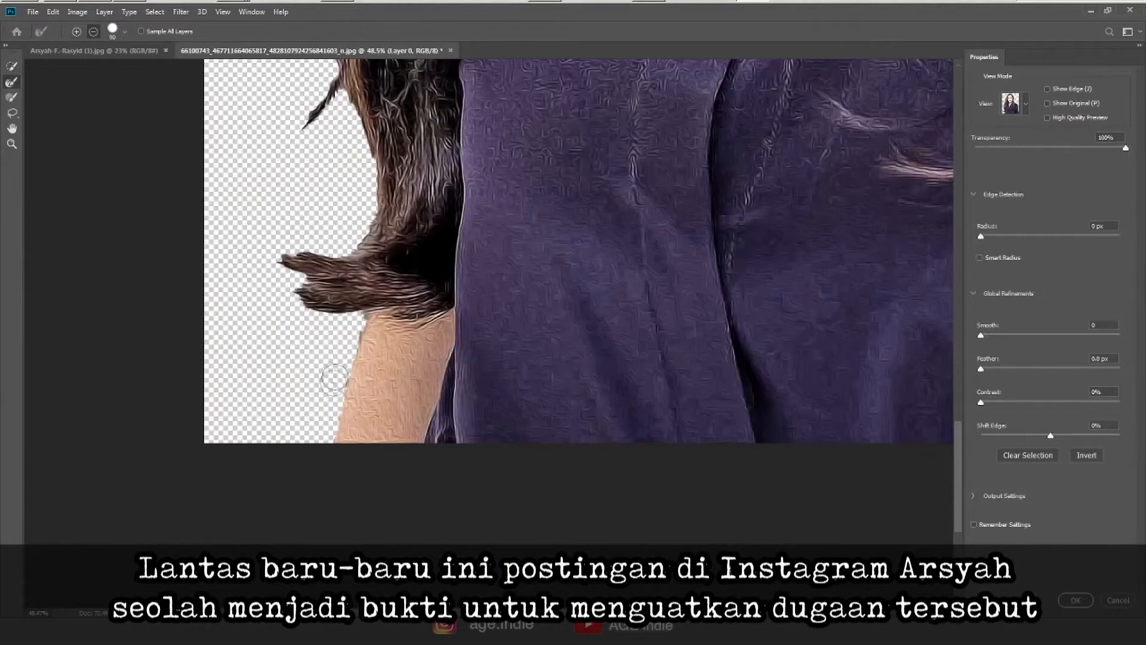
Enlarge the refinement brush to 100 px and subtract the stray strand beside the lower hair on the image's left side.
drag(421, 240, 406, 307)
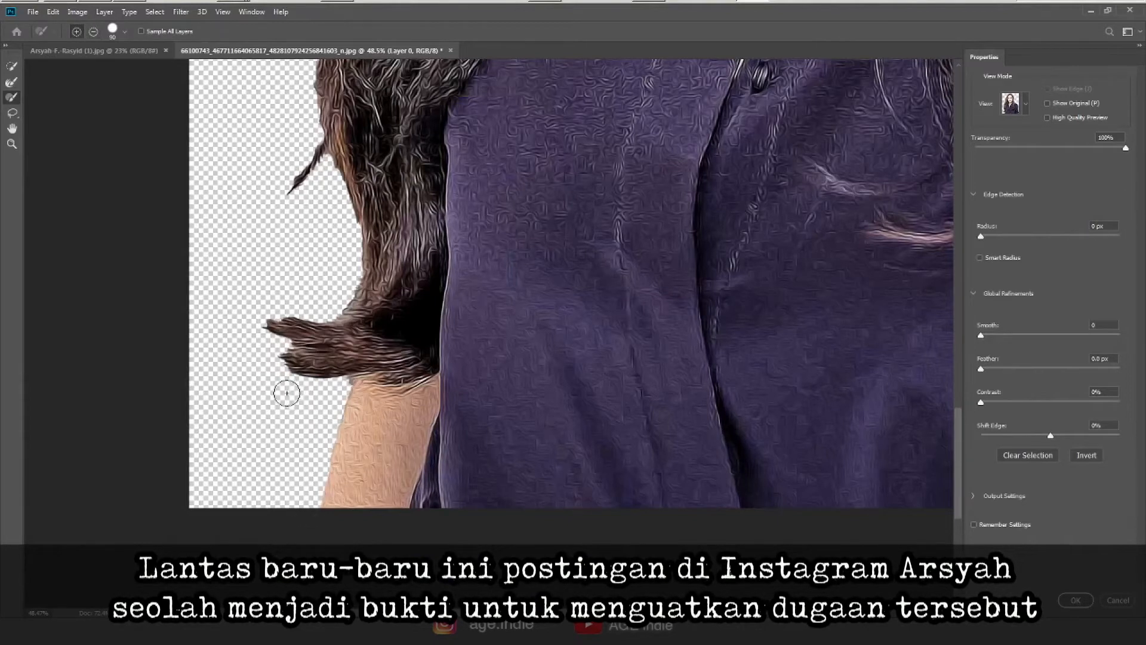
drag(344, 384, 339, 460)
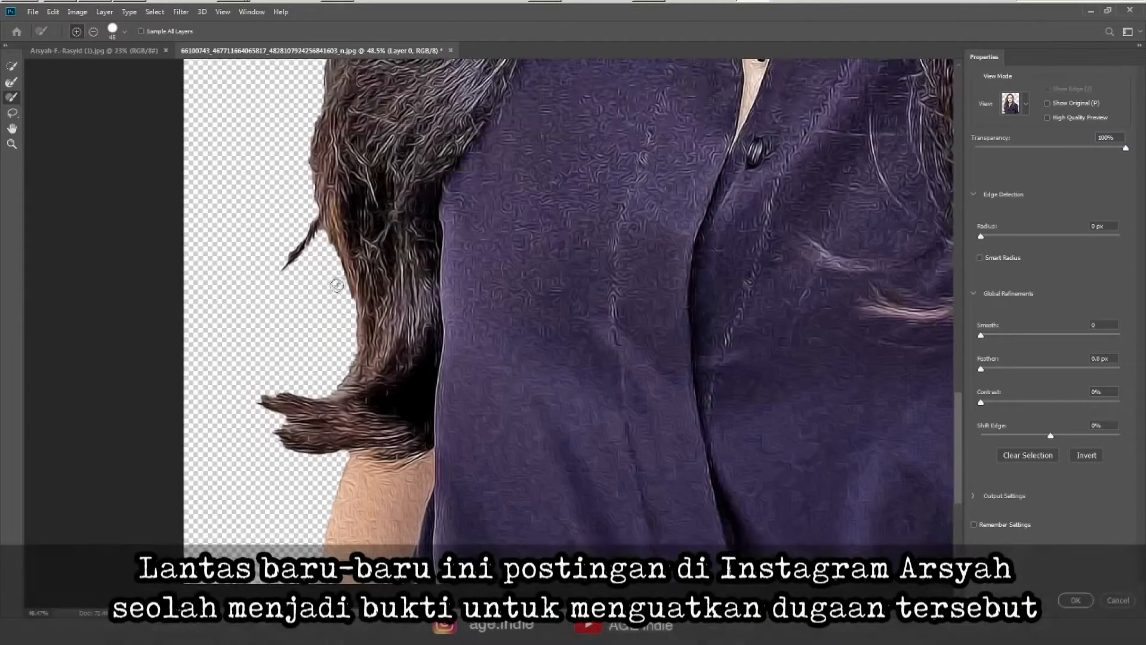
key(bracketright)
key(bracketright)
key(bracketright)
key(bracketright)
key(bracketright)
key(bracketright)
mouse_move(294, 276)
mouse_down()
mouse_move(309, 281)
mouse_move(278, 271)
mouse_up()
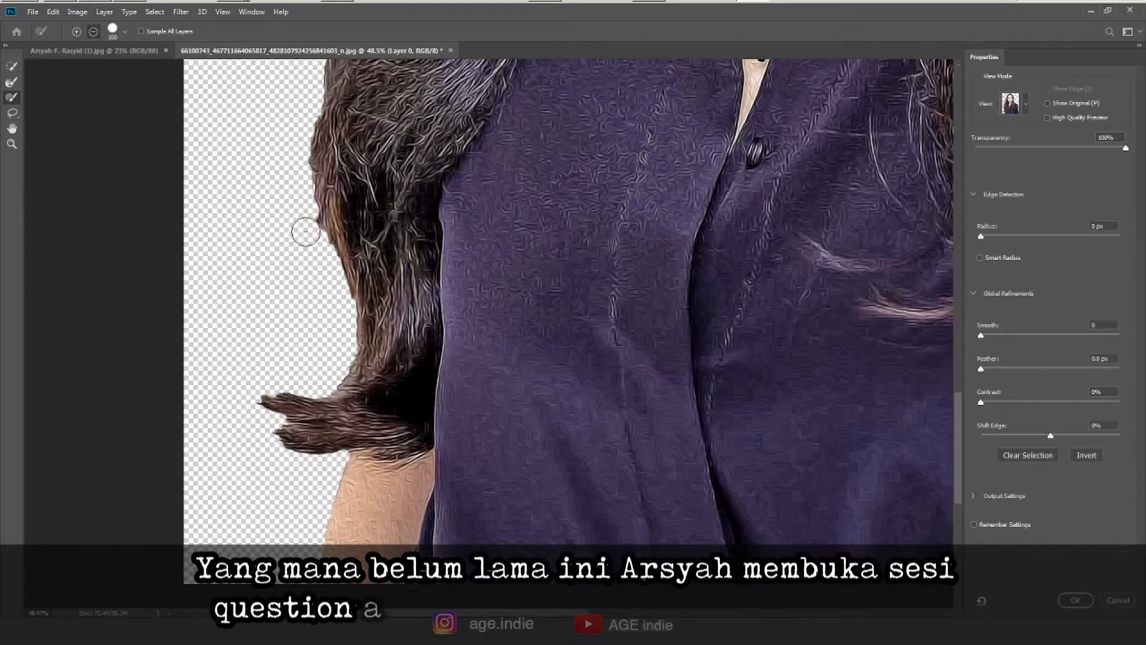
click(93, 32)
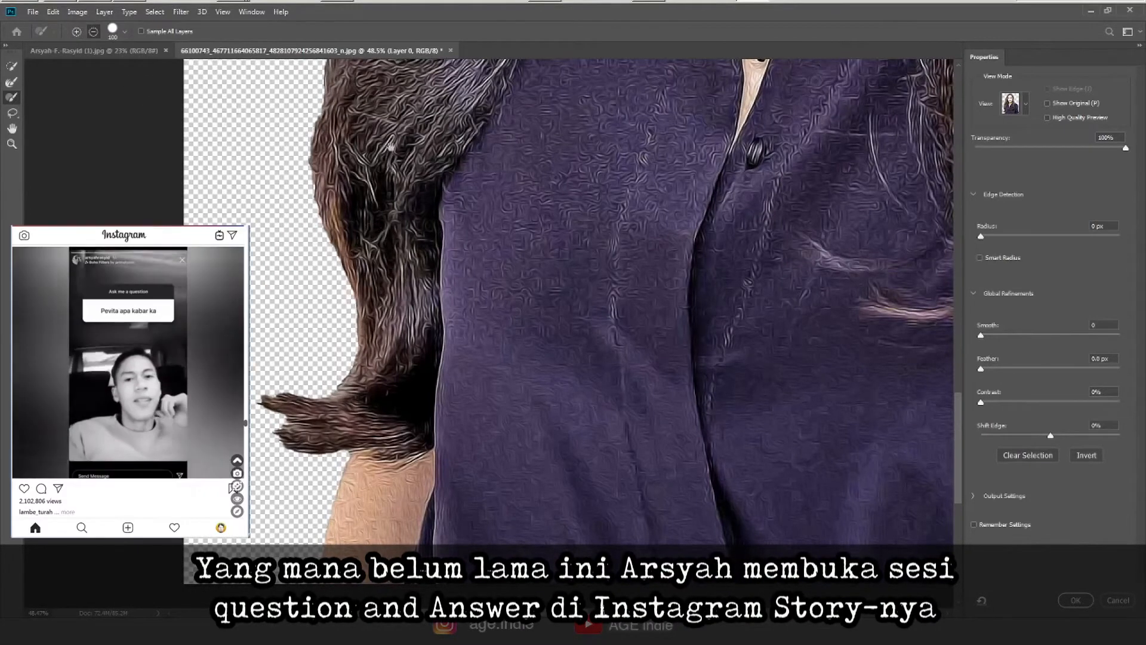
Brush away the leftover background fringe along the wavy hair on the image's left side, from the chest up to the chin.
drag(358, 173, 354, 376)
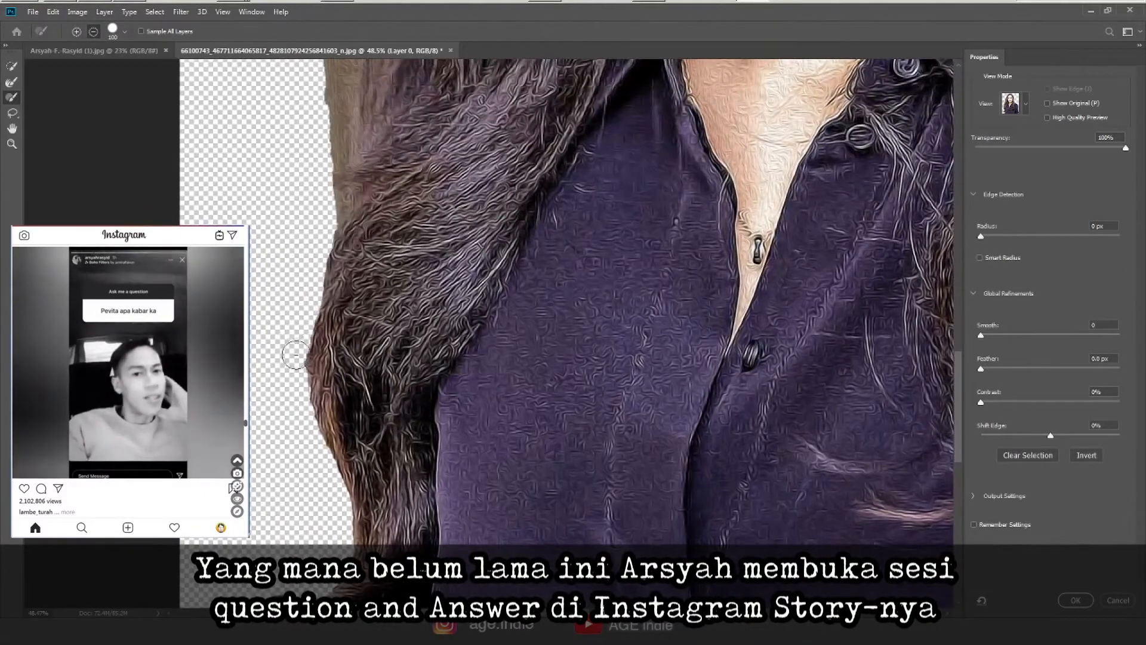
drag(252, 570, 284, 350)
mouse_move(345, 433)
mouse_down()
mouse_move(311, 423)
mouse_move(335, 428)
mouse_up()
drag(319, 102, 334, 257)
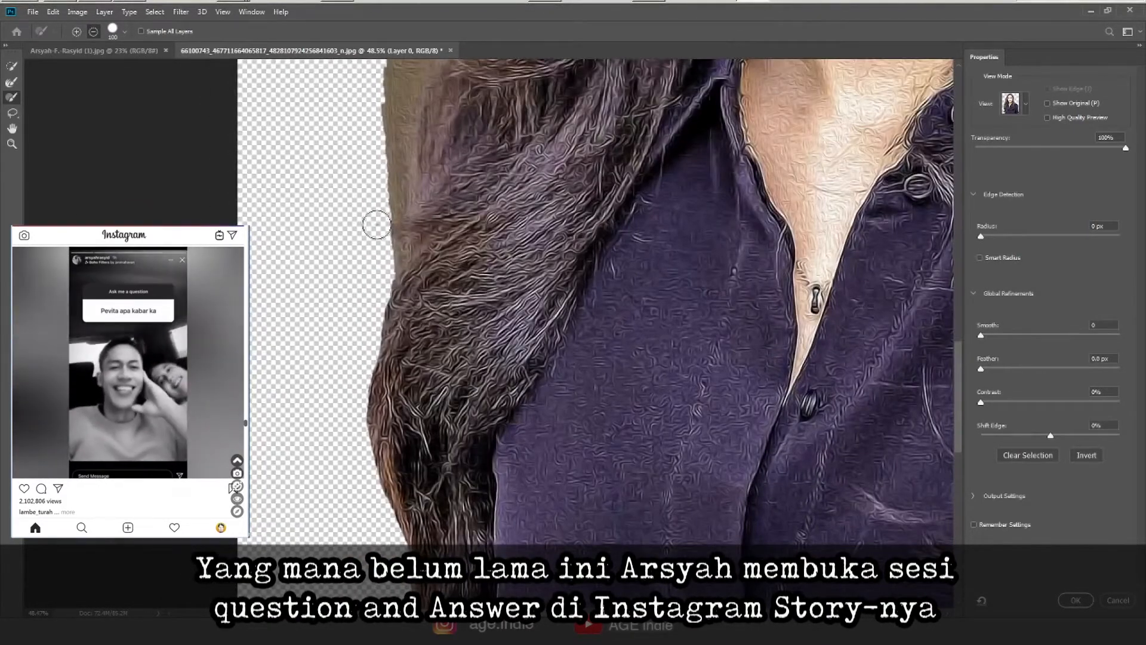
drag(361, 350, 339, 541)
drag(398, 180, 358, 306)
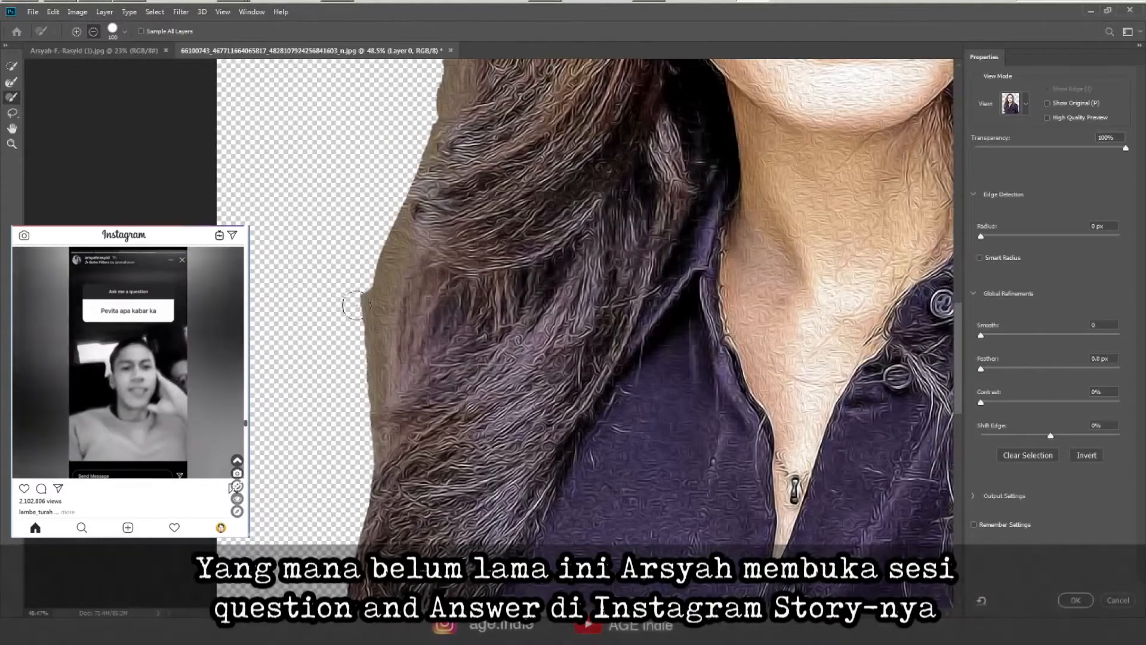
mouse_move(396, 189)
mouse_down()
mouse_move(404, 255)
mouse_move(354, 491)
mouse_up()
mouse_move(383, 218)
mouse_down()
mouse_move(368, 324)
mouse_move(385, 264)
mouse_up()
drag(448, 173, 394, 319)
mouse_move(410, 154)
mouse_down()
mouse_move(409, 225)
mouse_move(317, 396)
mouse_up()
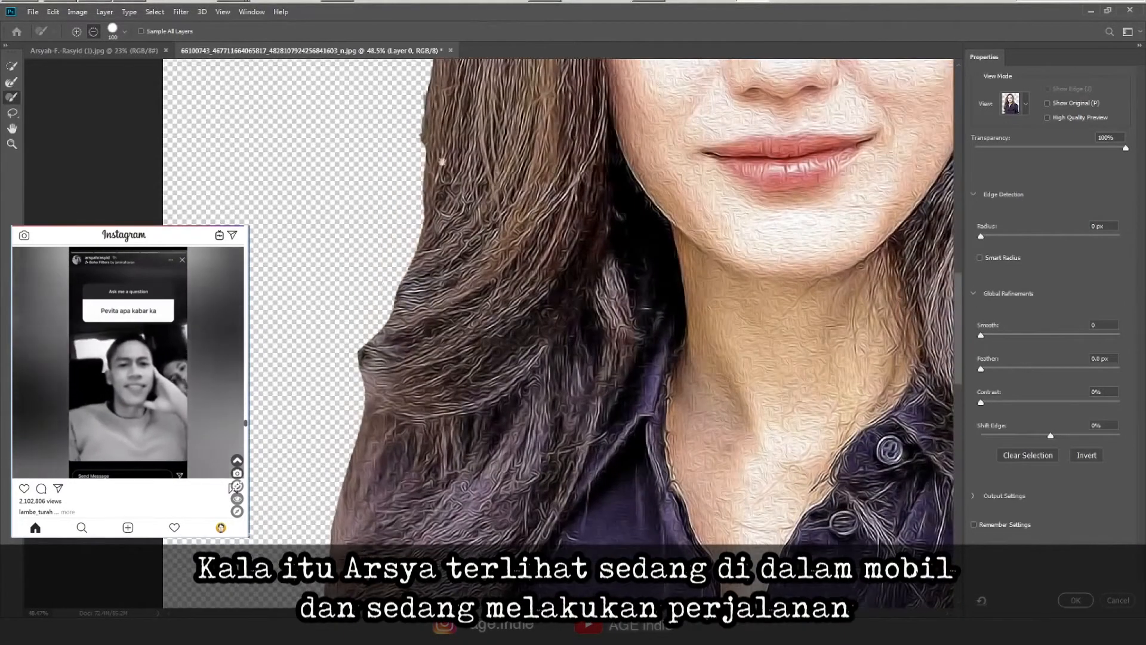
Clean the selection edge along the upper hair on the image's left side and over the crown to the parting.
scroll(389, 119, up, 3)
scroll(389, 139, up, 4)
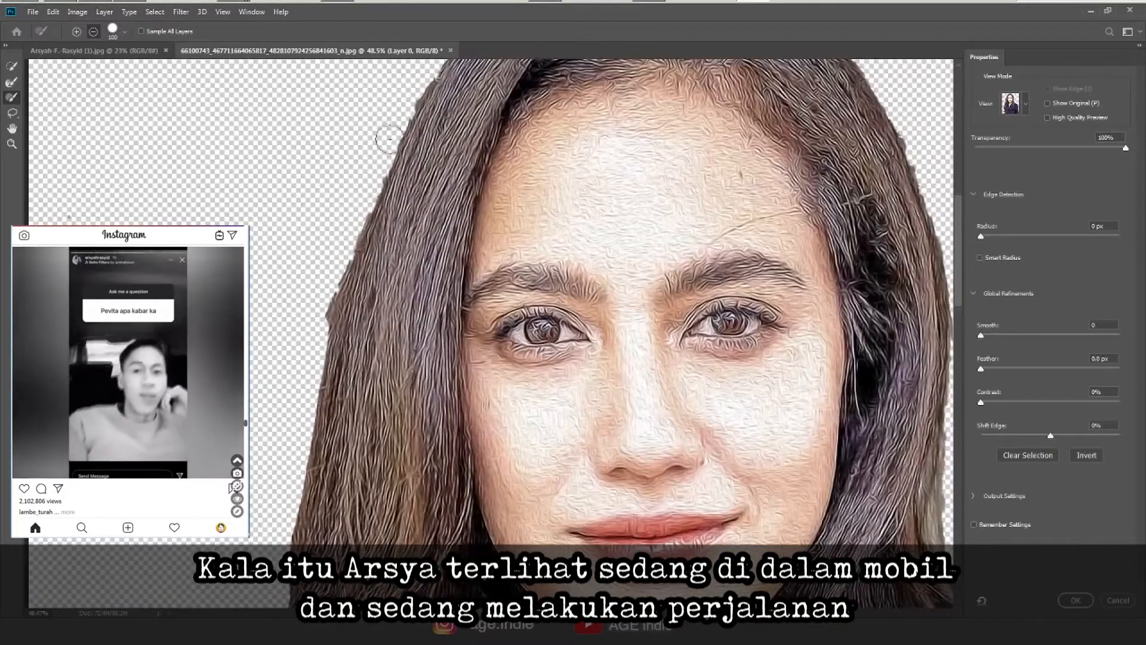
mouse_move(302, 412)
mouse_down()
mouse_move(416, 175)
mouse_move(376, 158)
mouse_up()
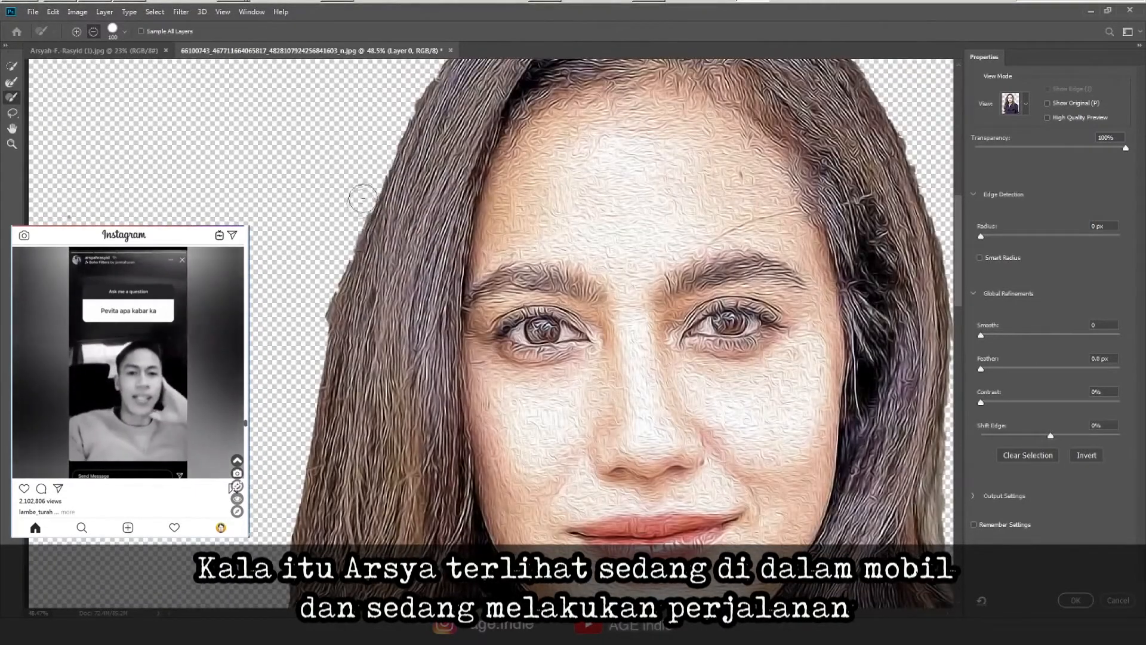
scroll(359, 234, up, 3)
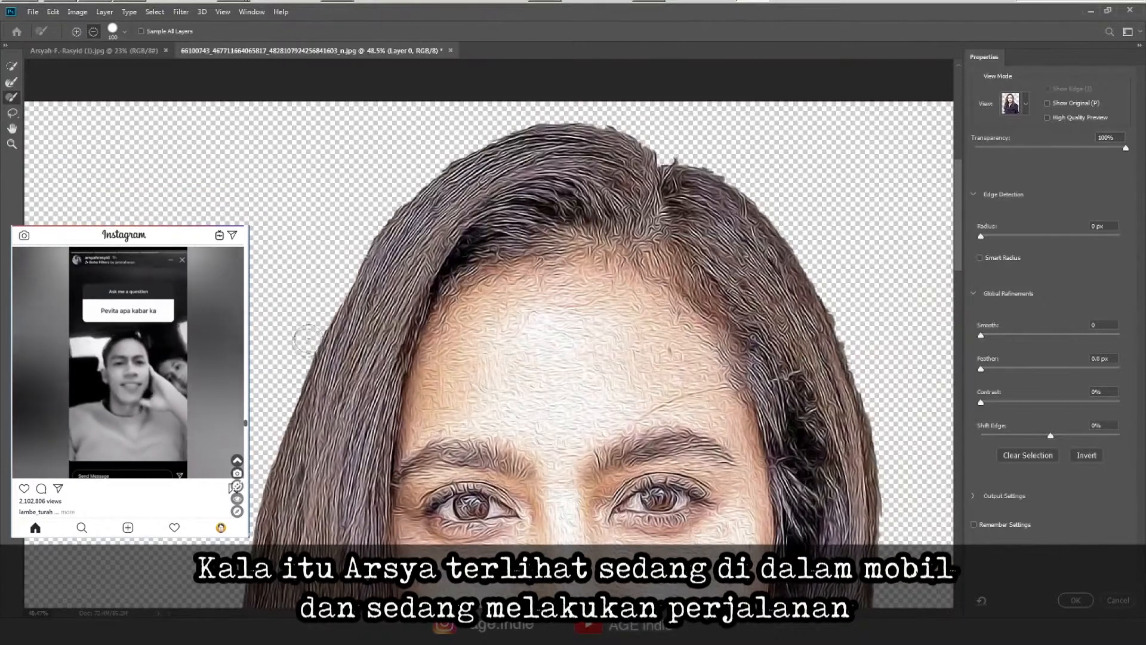
scroll(382, 186, up, 1)
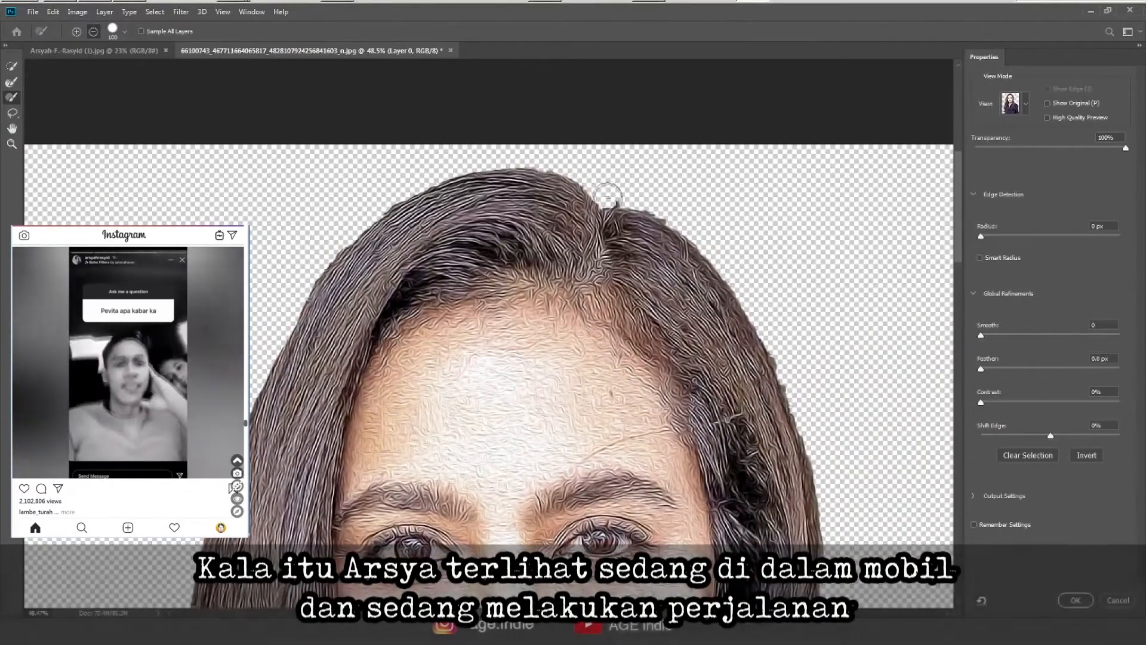
Trim the selection edge along the hair on the image's right side, from the parting down past the cheek.
scroll(358, 185, right, 6)
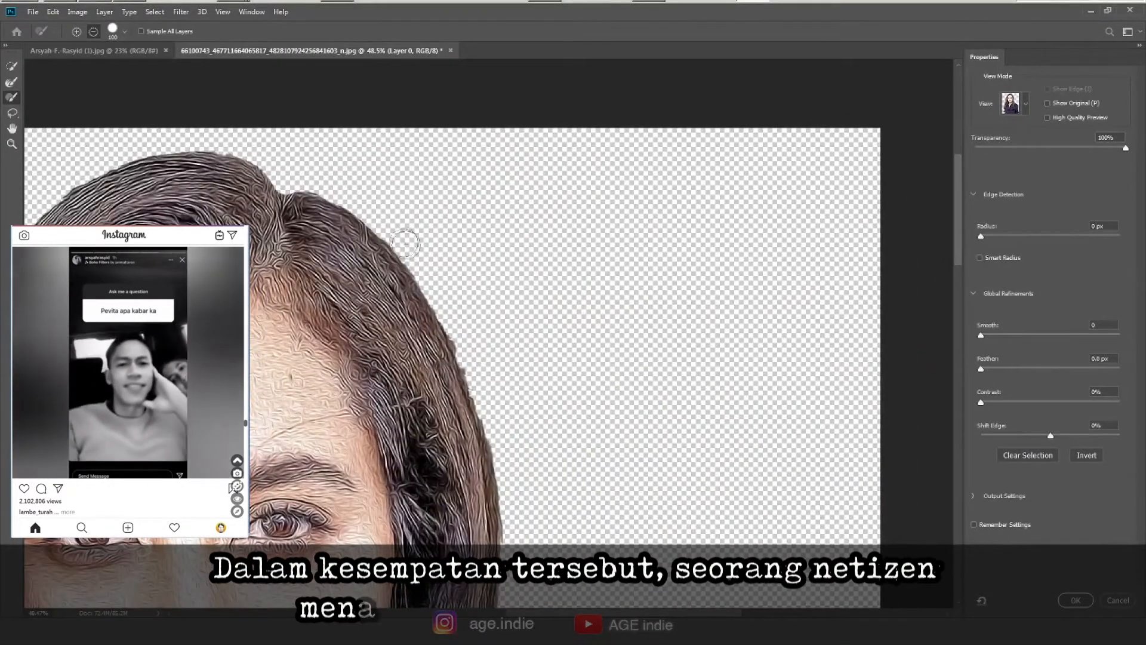
scroll(474, 371, down, 3)
scroll(474, 371, right, 1)
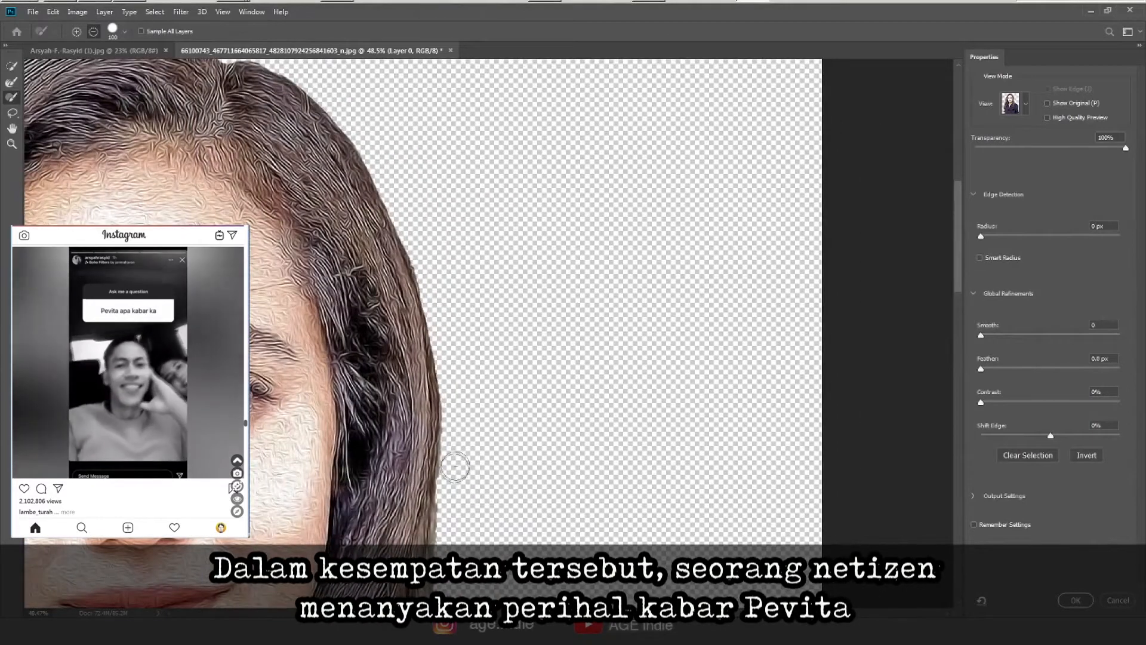
scroll(460, 466, down, 4)
scroll(460, 466, right, 1)
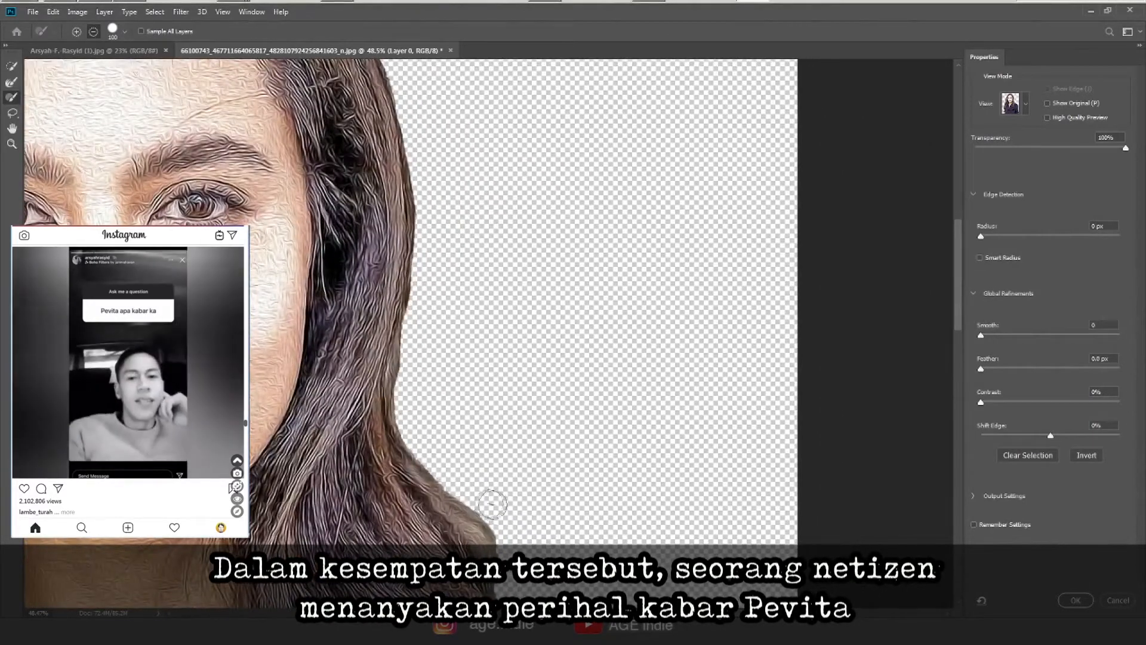
Trim the selection edge around the lower hair, shoulder and sleeve on the image's right side.
scroll(416, 332, down, 7)
scroll(416, 332, right, 1)
scroll(465, 431, down, 2)
scroll(465, 431, right, 2)
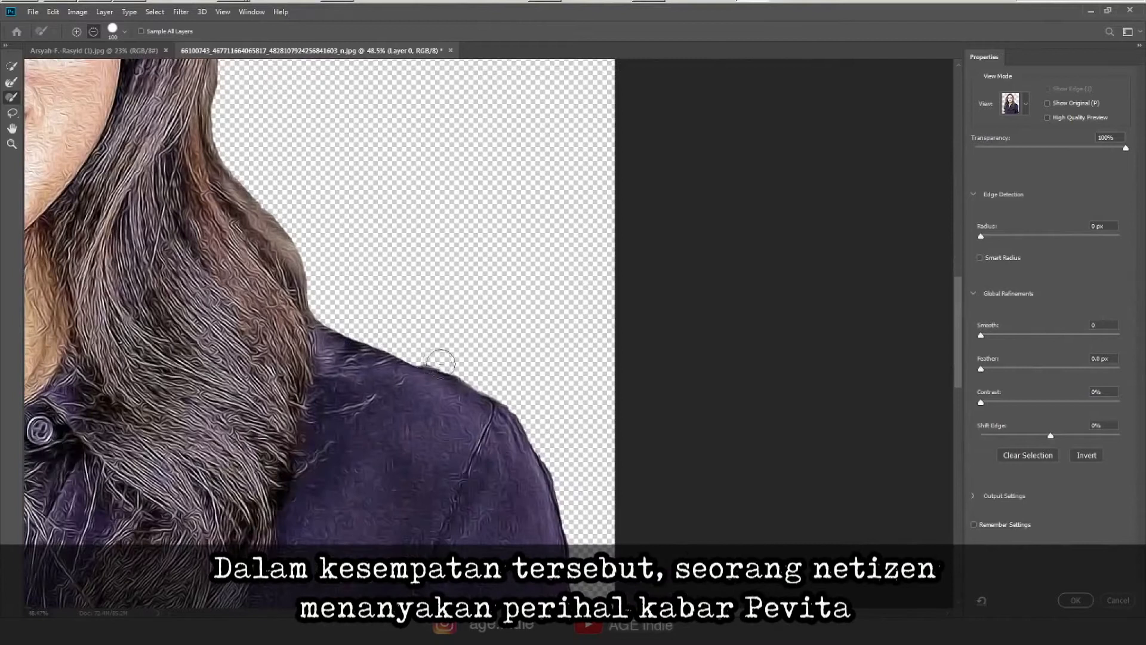
scroll(555, 463, down, 3)
scroll(568, 388, right, 1)
scroll(511, 396, down, 3)
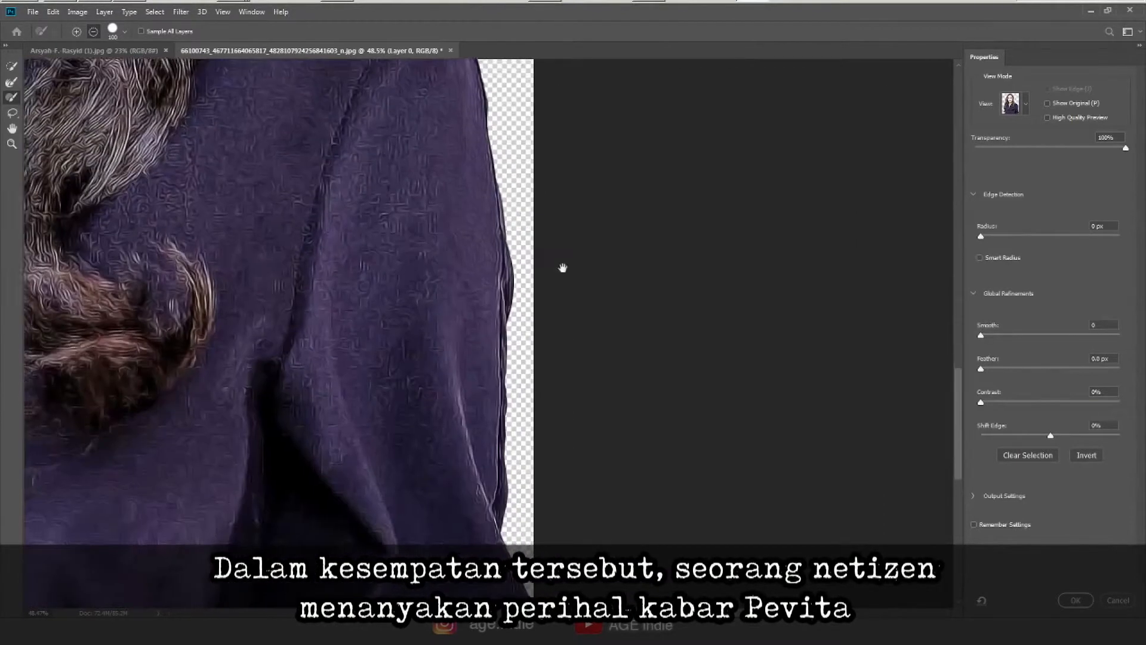
Output the refined selection as a new layer with a layer mask.
key(ctrl+0)
click(974, 497)
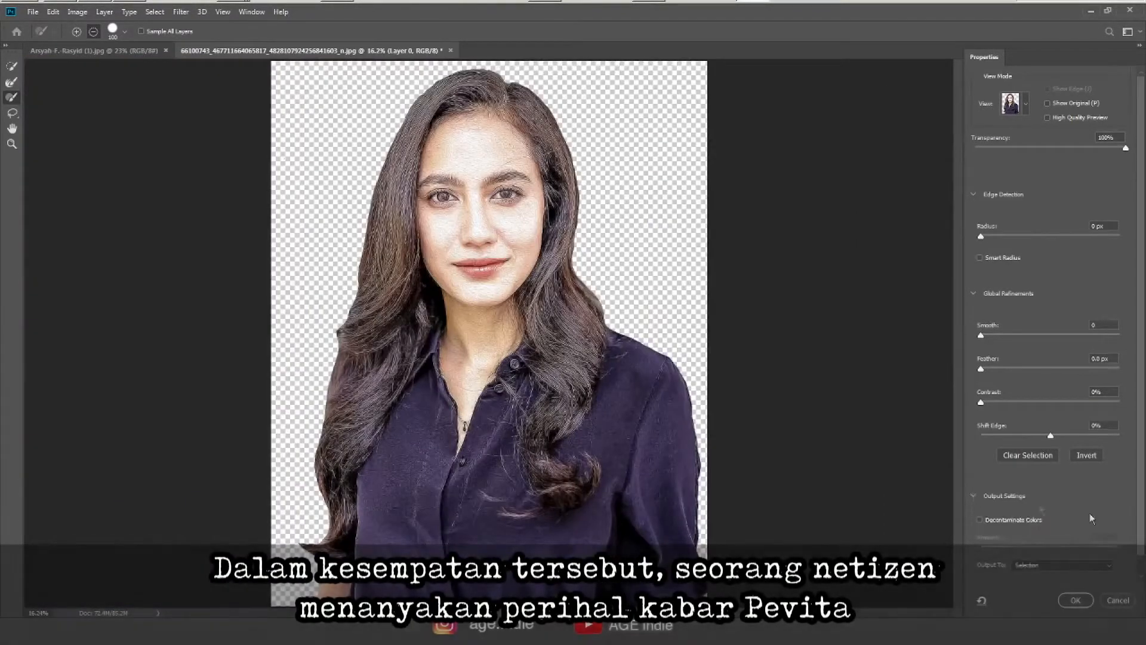
click(1069, 544)
click(1068, 563)
click(1076, 600)
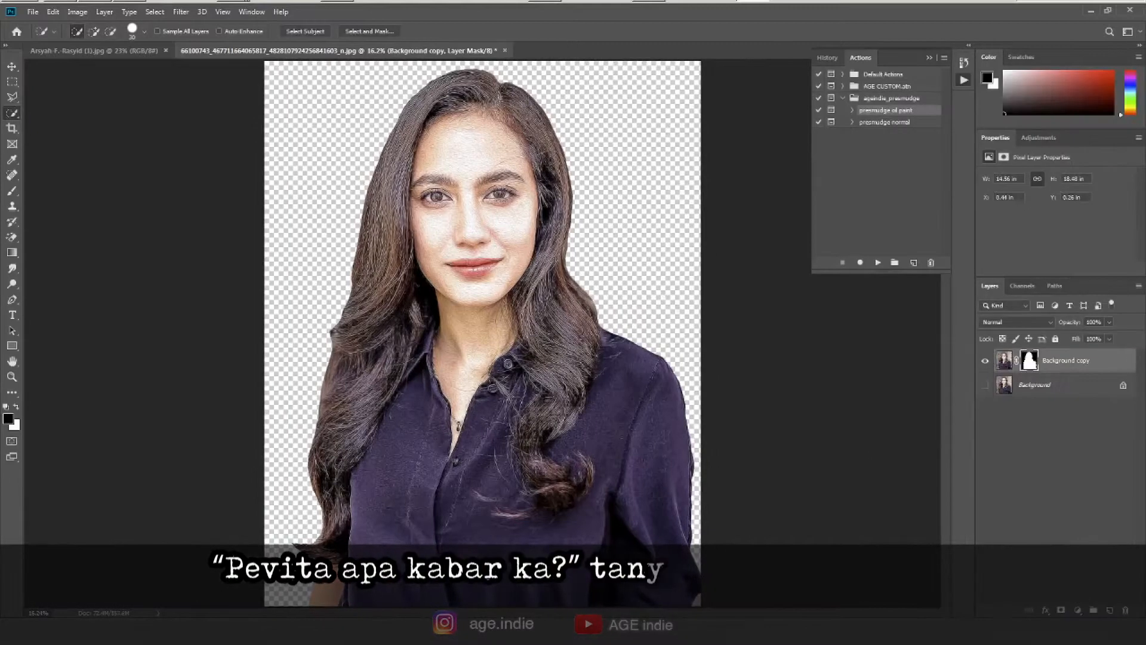
Create a new layer beneath the masked portrait and ready the Brush tool with a dark brown colour sampled from the hair.
key(v)
ctrl+click(1110, 610)
click(12, 191)
click(86, 31)
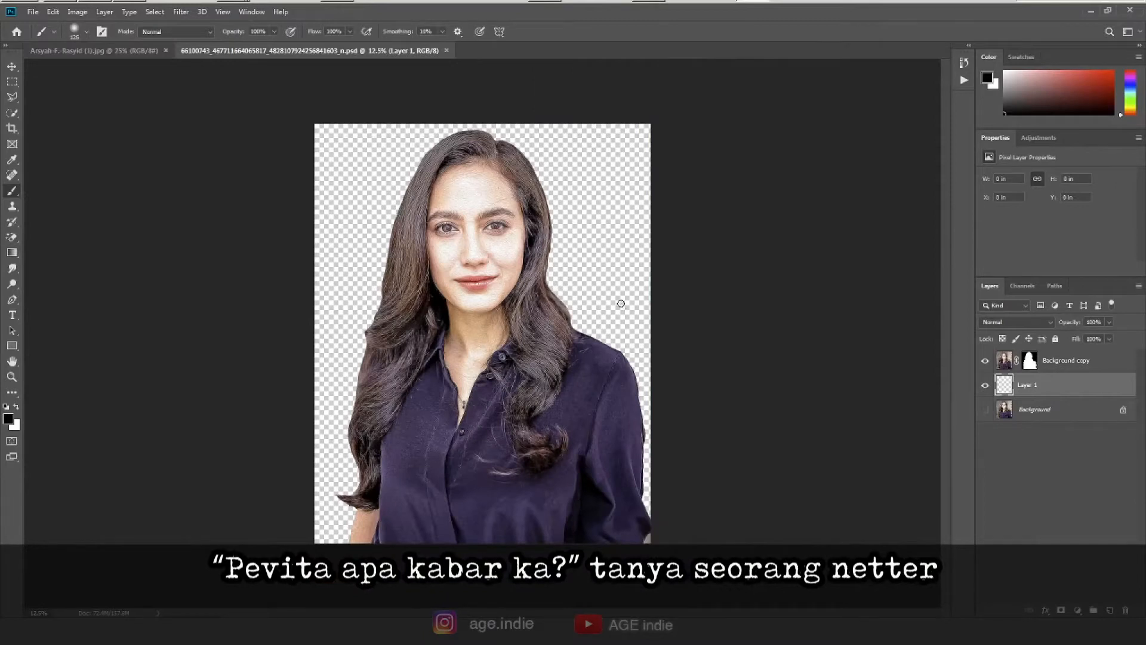
scroll(567, 317, up, 4)
alt+click(617, 341)
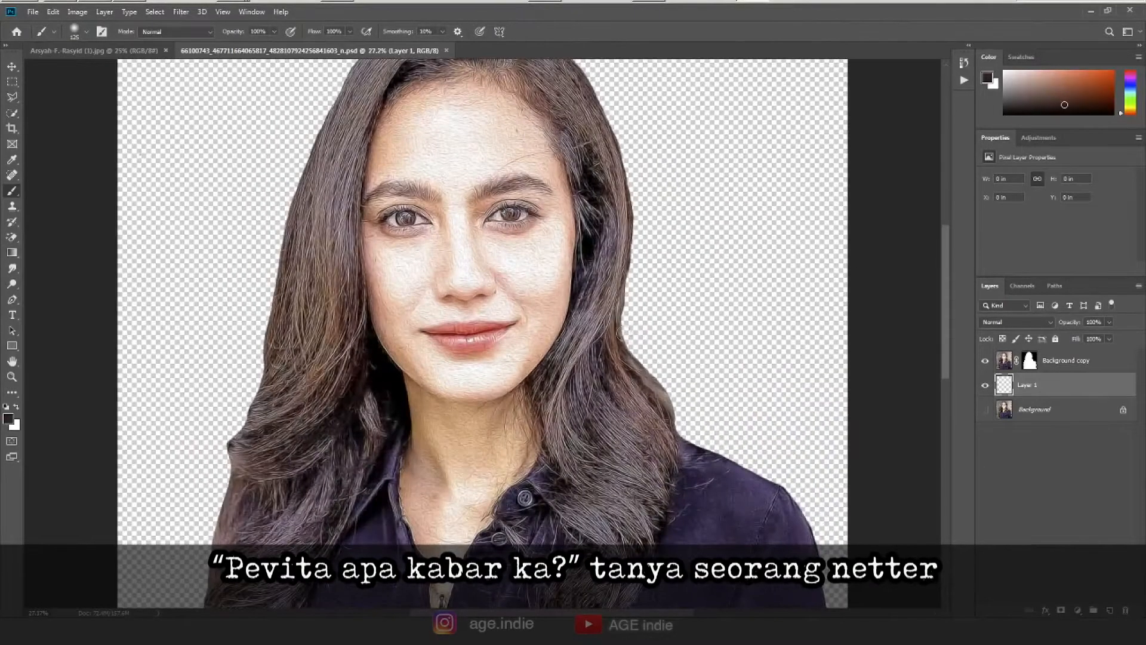
Paint thin loose hair strands on the new layer along the image's right side of the hair and at the parting.
drag(669, 411, 659, 378)
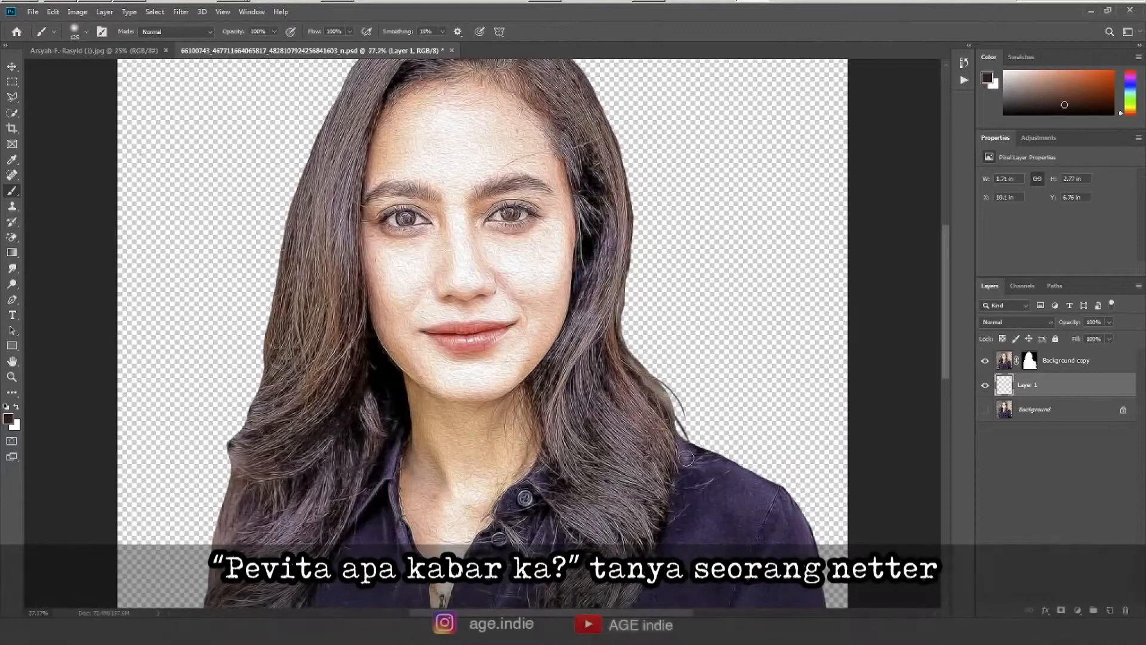
scroll(616, 274, up, 3)
key(ctrl+z)
drag(610, 243, 630, 401)
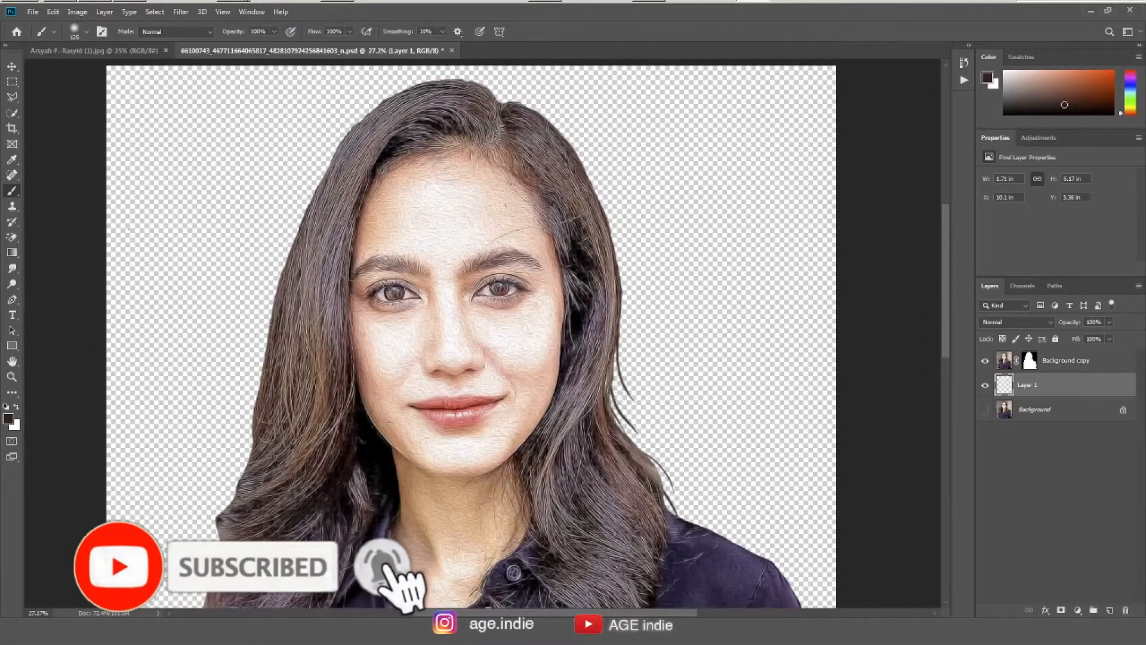
scroll(475, 337, up, 3)
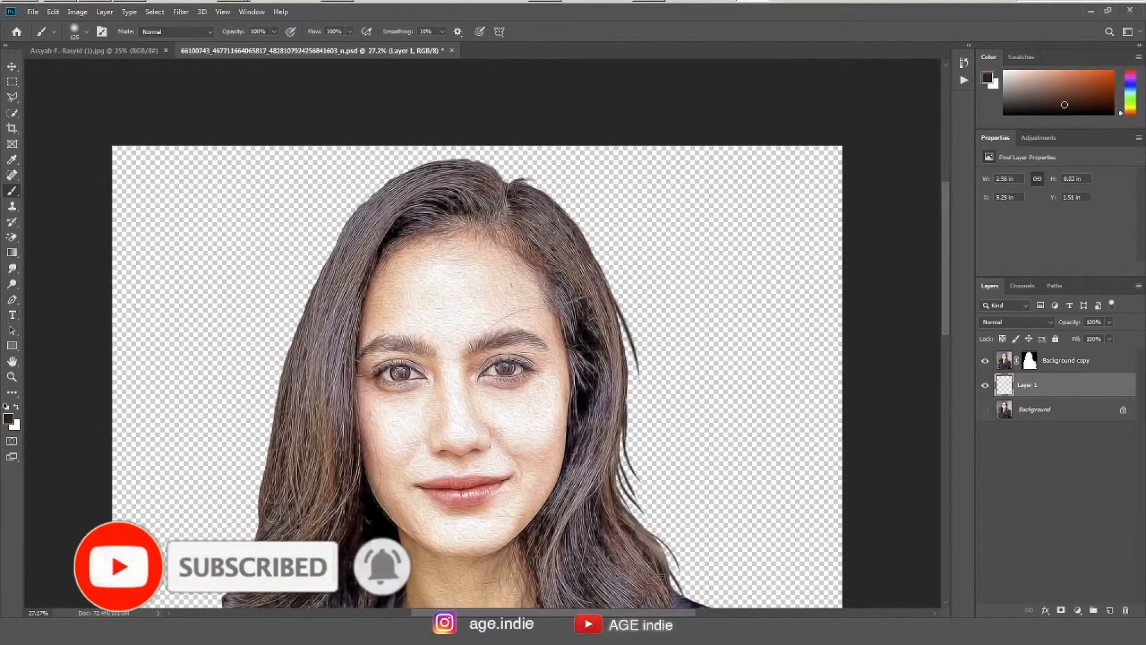
drag(576, 228, 767, 222)
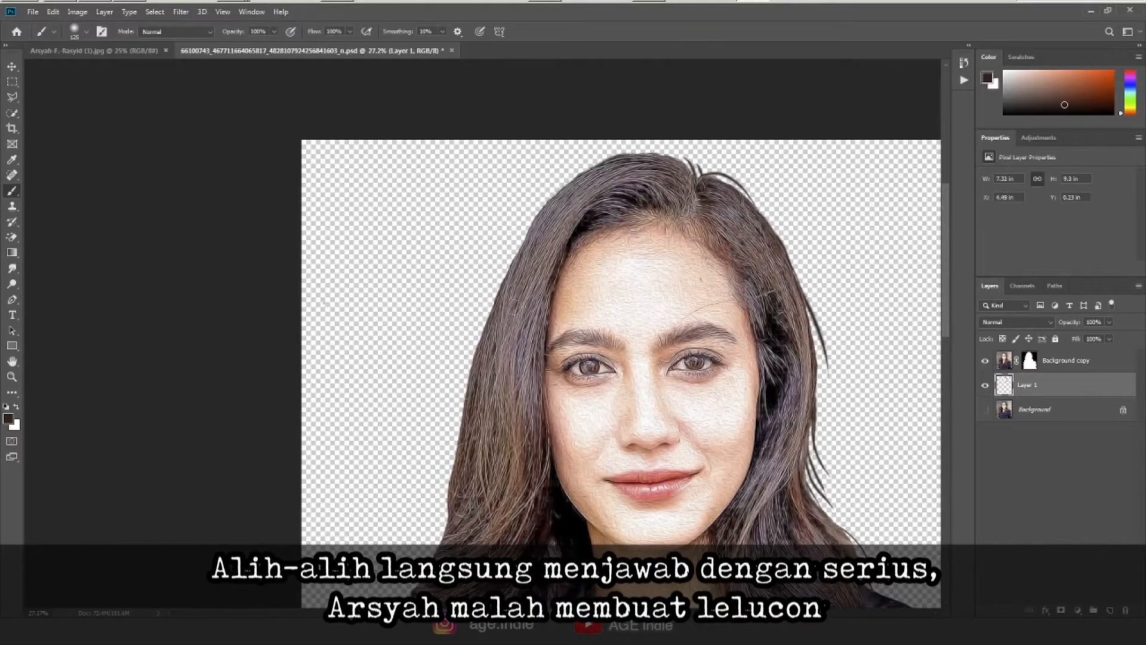
Paint loose hair strands down the image's left side of the hair to the lower tips, undoing one unwanted stroke.
drag(471, 400, 438, 528)
drag(470, 488, 553, 313)
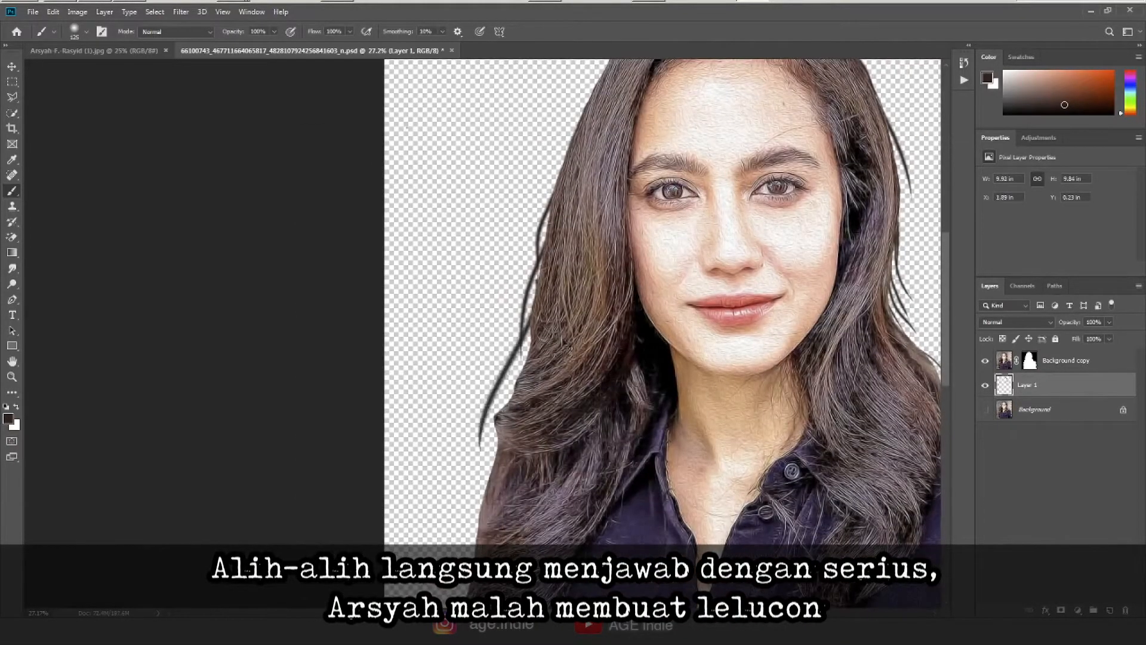
drag(500, 426, 537, 308)
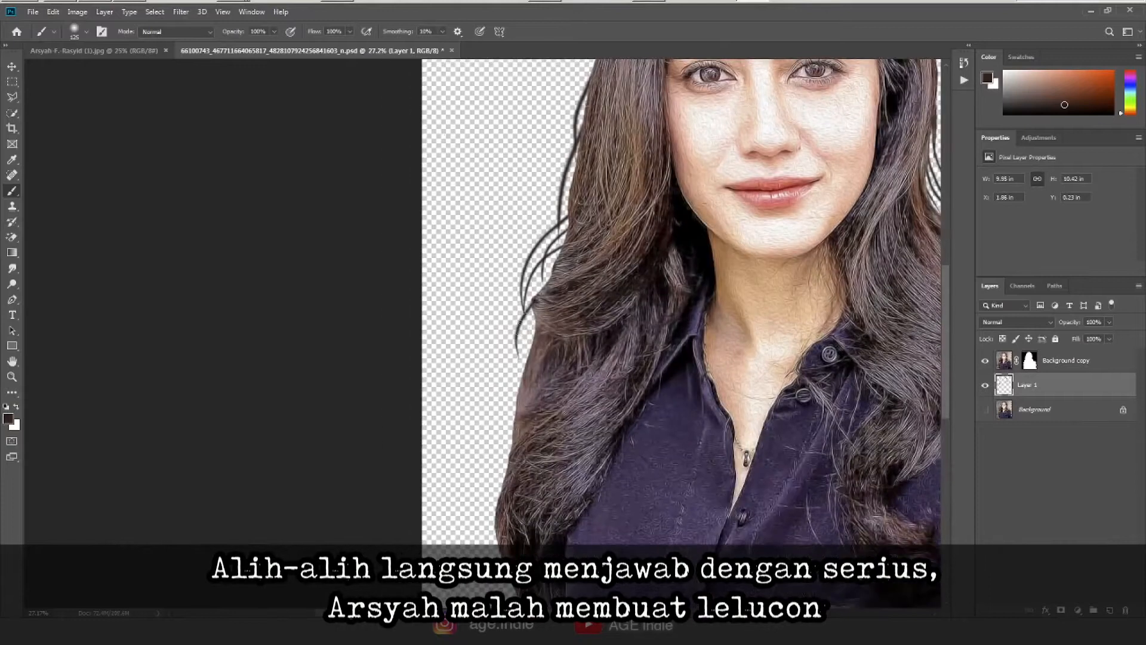
drag(525, 517, 553, 383)
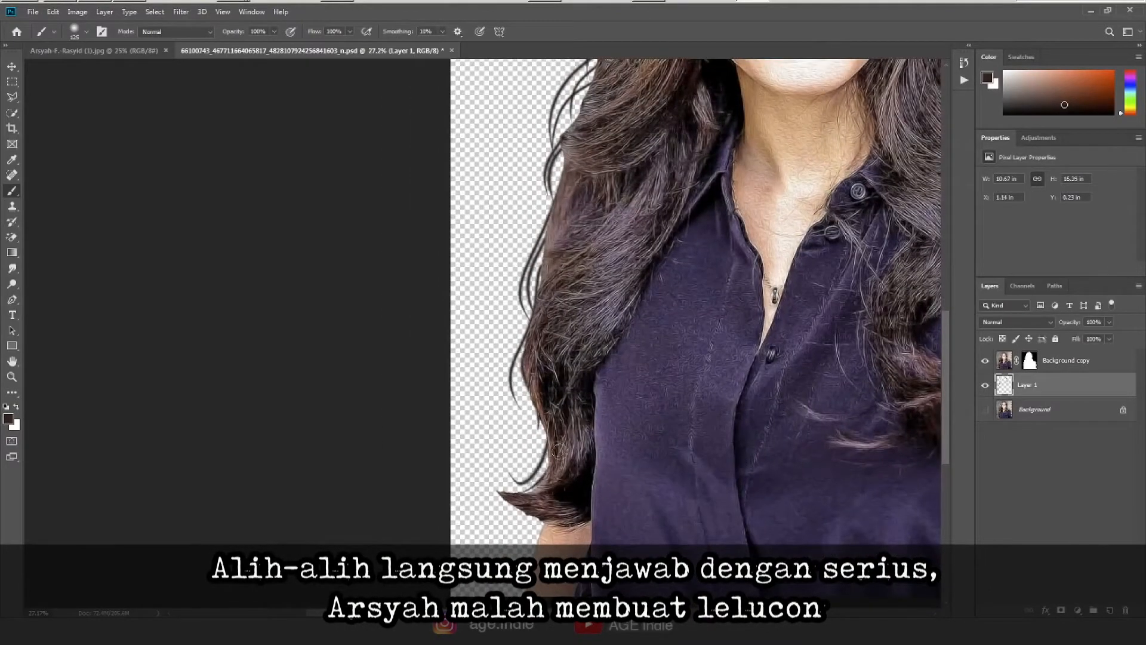
key(ctrl+z)
scroll(757, 407, down, 2)
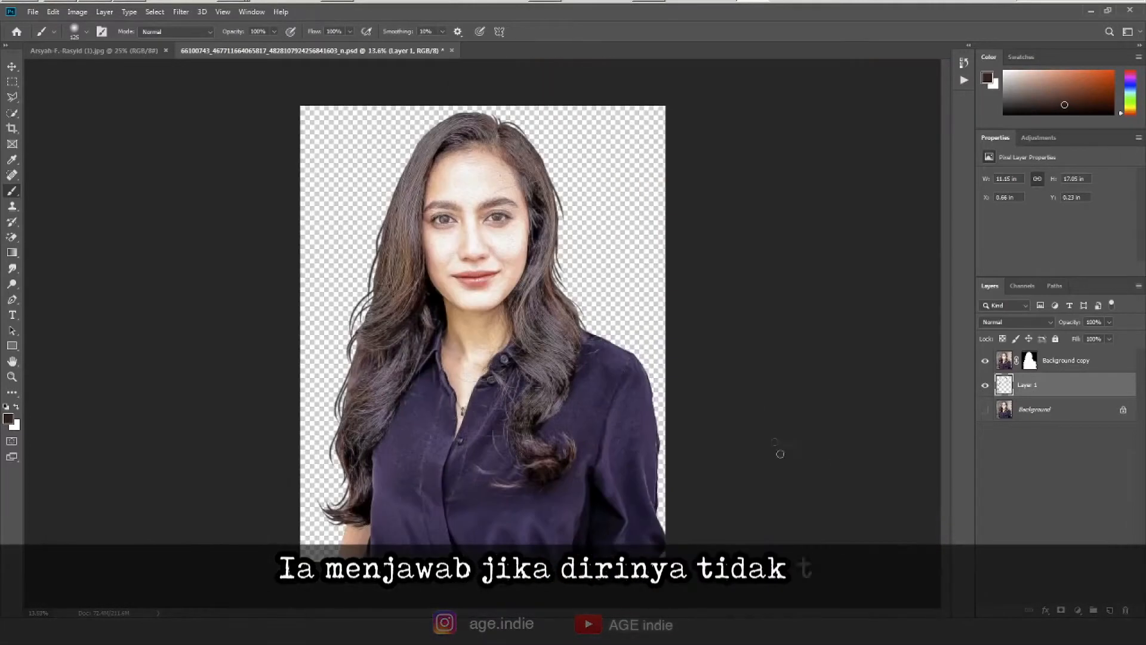
Merge the painted hair-strand layer with the masked portrait layer.
ctrl+click(1083, 362)
right_click(1083, 363)
click(982, 464)
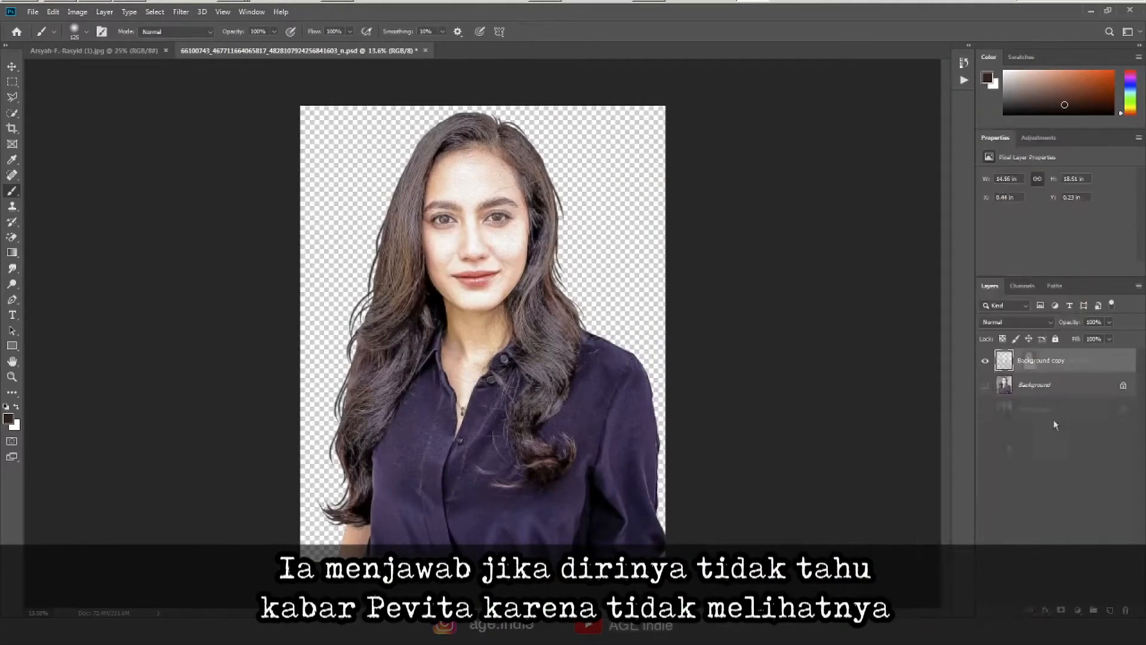
Lock the merged portrait layer's transparent pixels and give the layer a red colour label.
right_click(1069, 362)
click(1027, 373)
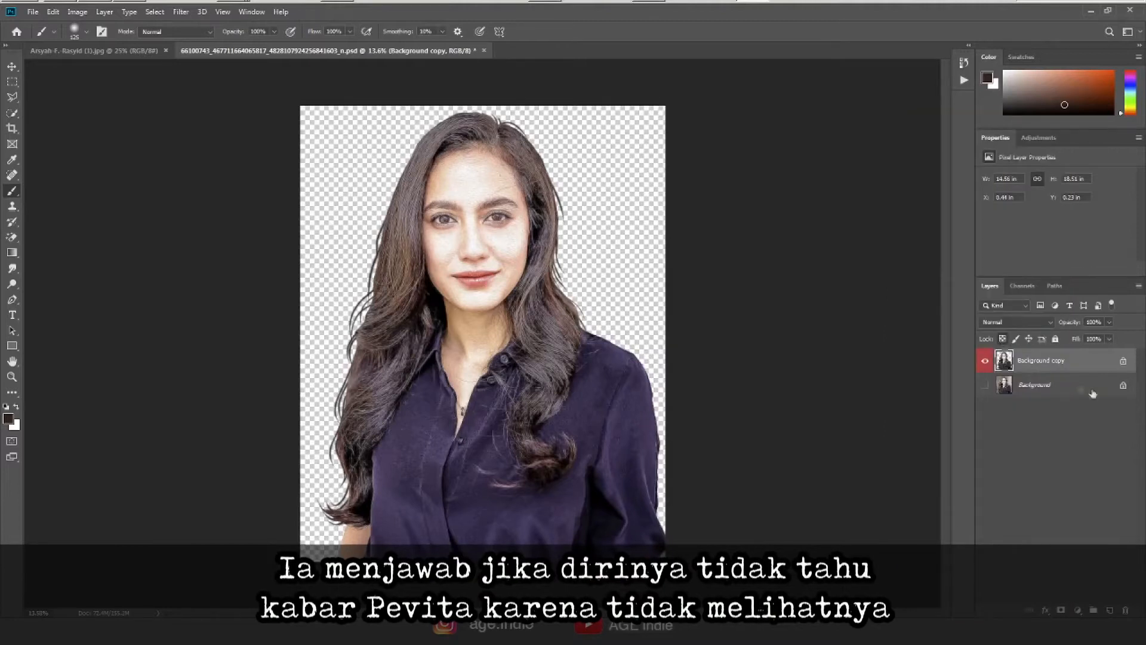
Switch to the man's portrait document, run the presmudge oil paint action and accept its Image Size settings with a changed resample method.
click(135, 52)
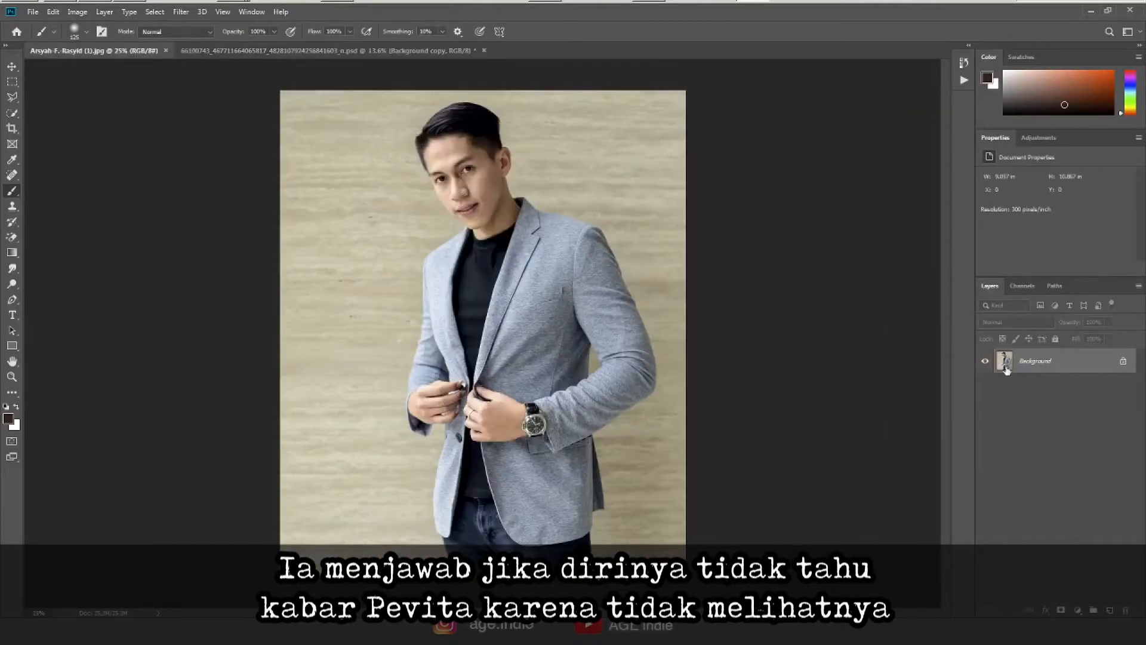
click(963, 80)
click(878, 263)
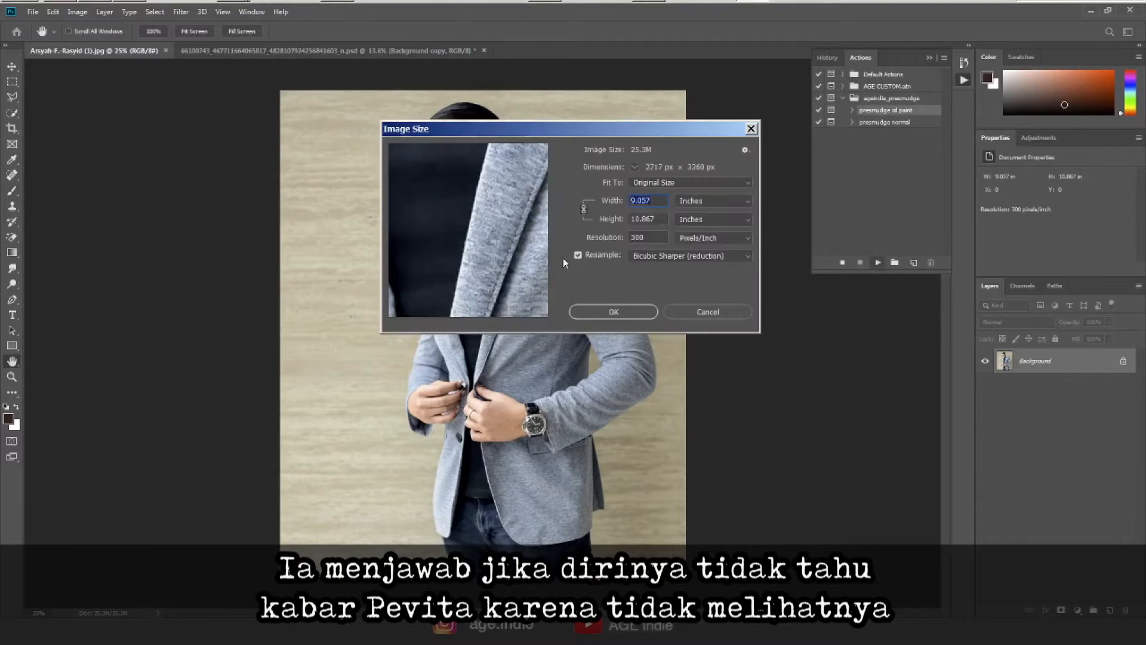
click(680, 255)
click(681, 284)
click(631, 313)
Set the Levels input range to 14 and 233 on the man's photo and accept the action's following sharpening adjustments.
drag(772, 436, 769, 436)
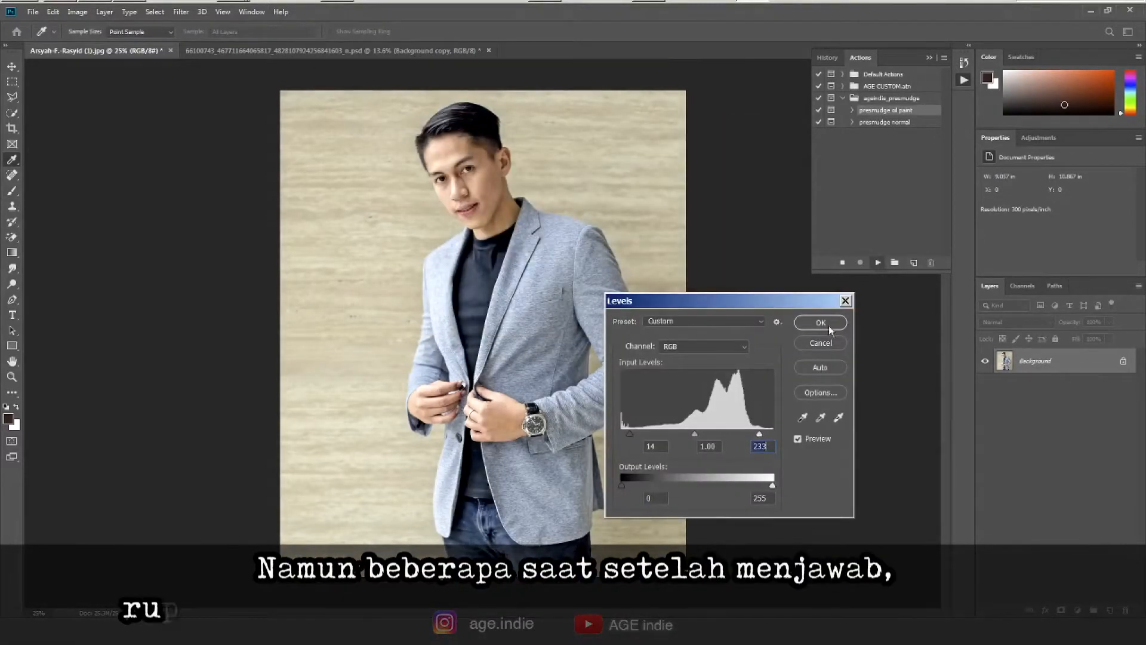
click(821, 323)
drag(600, 312, 640, 419)
click(909, 293)
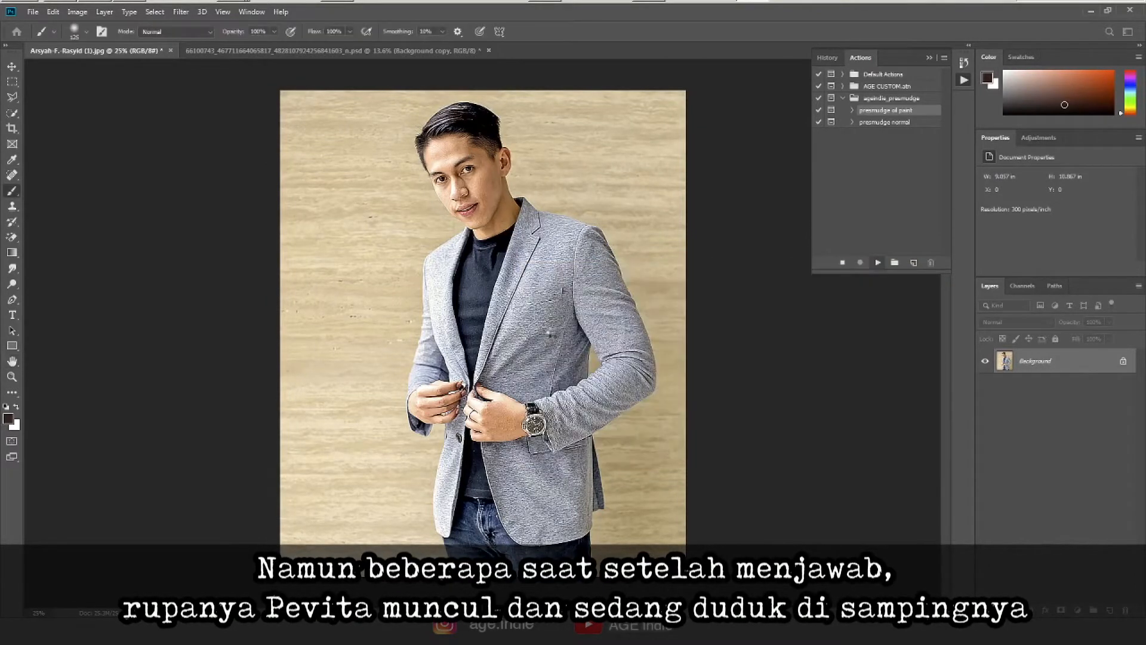
key(Return)
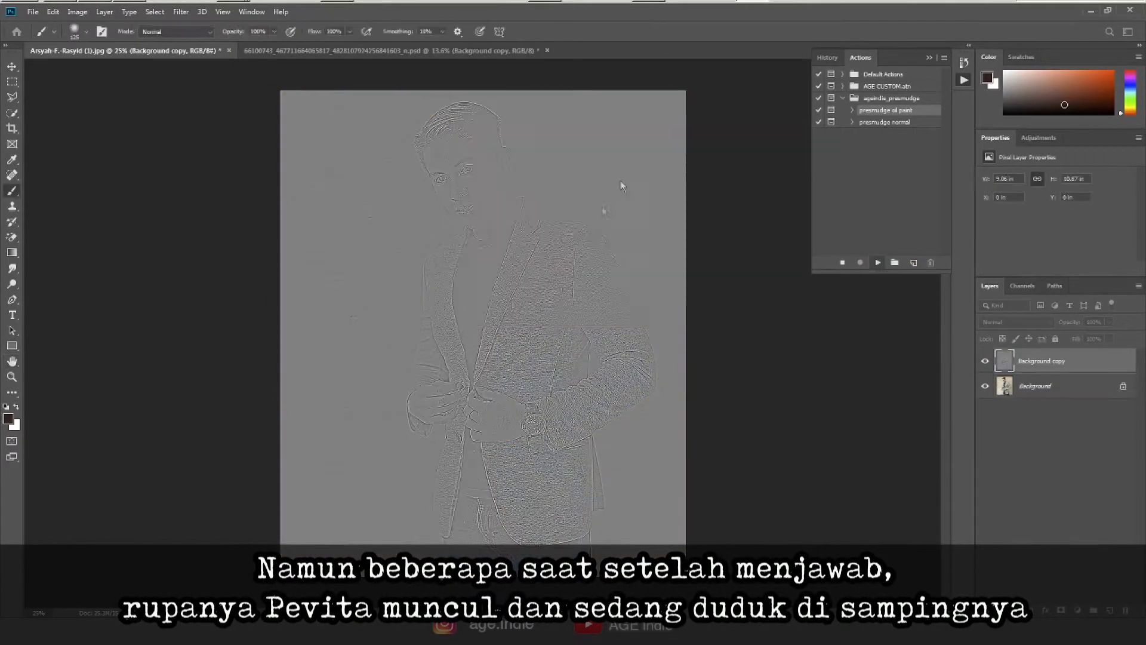
Apply the action's Camera Raw settings (Contrast +11, Clarity +50, Vibrance +10) and Oil Paint filter with Stylization 5.8 and Cleanliness 2.9.
click(818, 324)
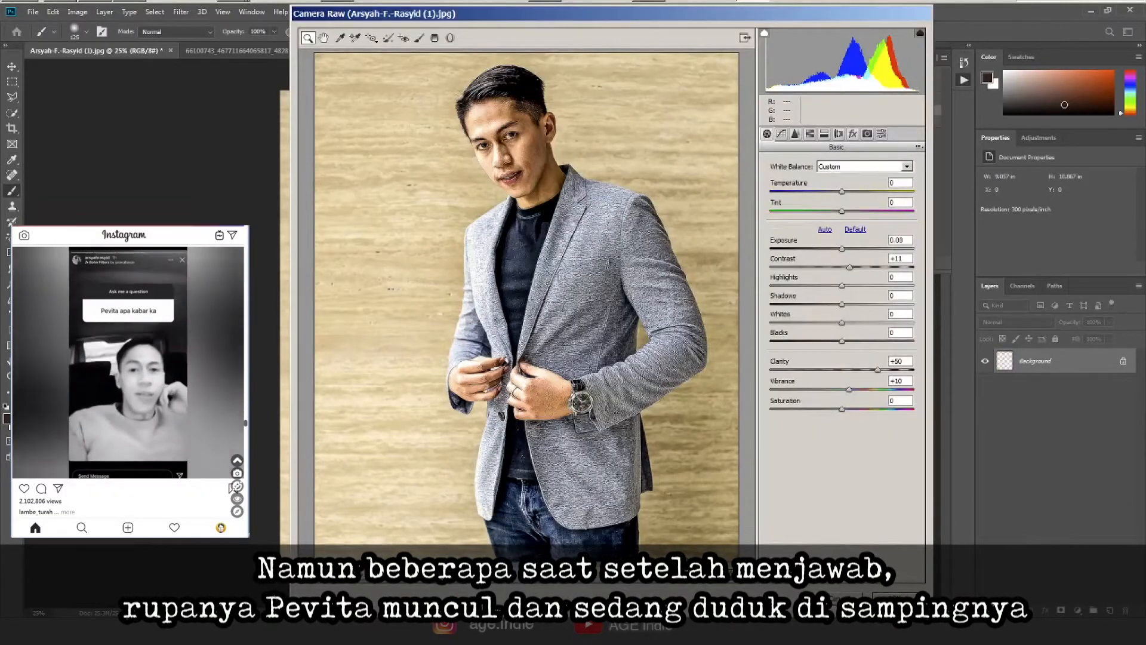
click(894, 598)
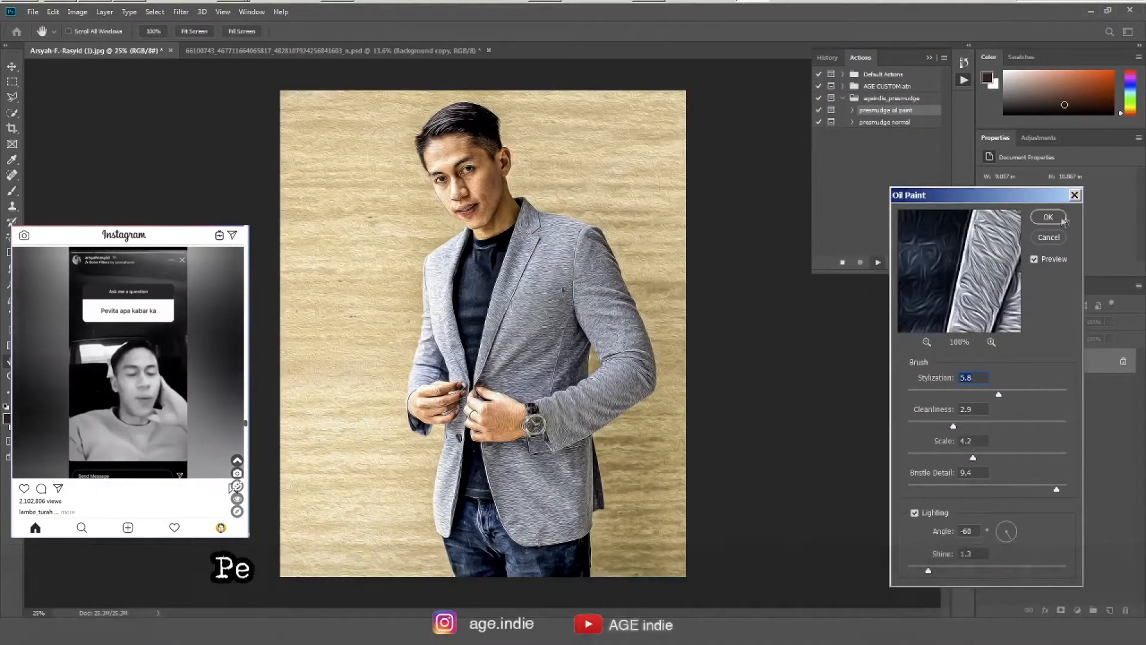
click(1053, 217)
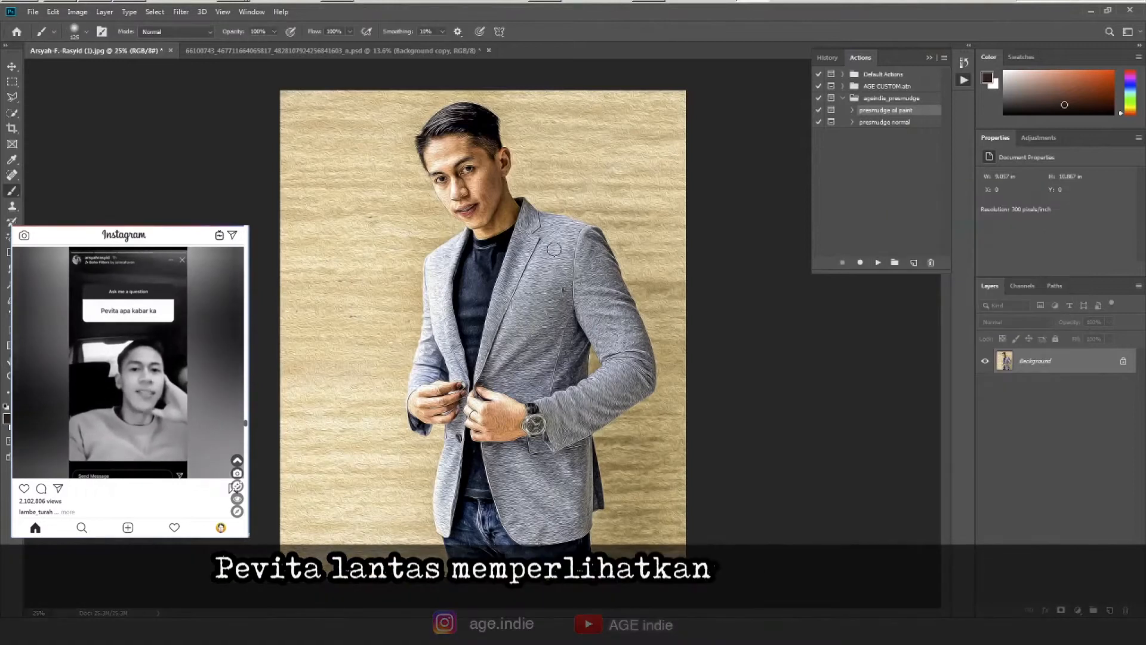
Select the man as the subject and open the selection in Select and Mask.
click(154, 12)
click(207, 142)
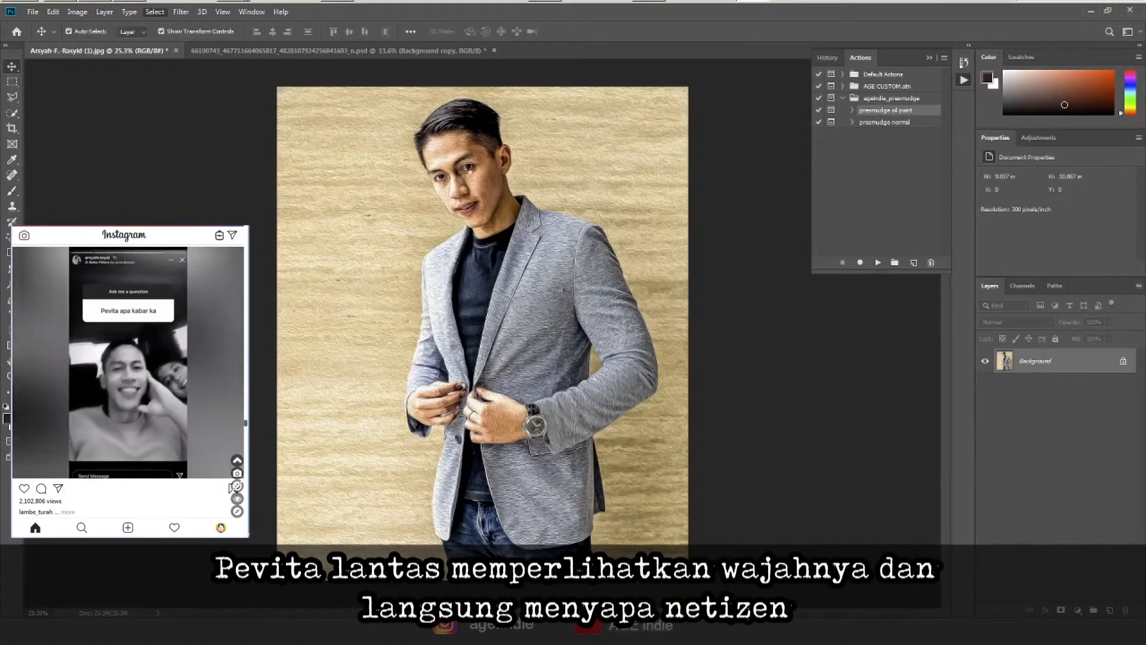
click(12, 114)
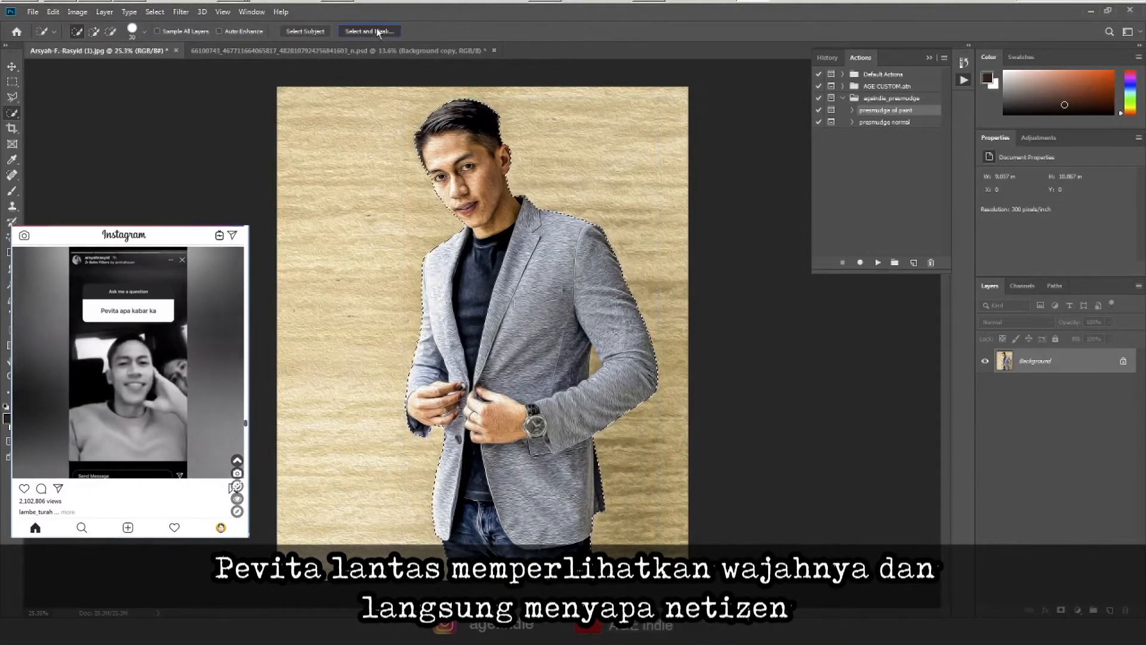
click(370, 31)
Reduce the brush to size 20 and subtract the leftover background in the gap between the man's bent arm and his jacket.
scroll(535, 231, up, 10)
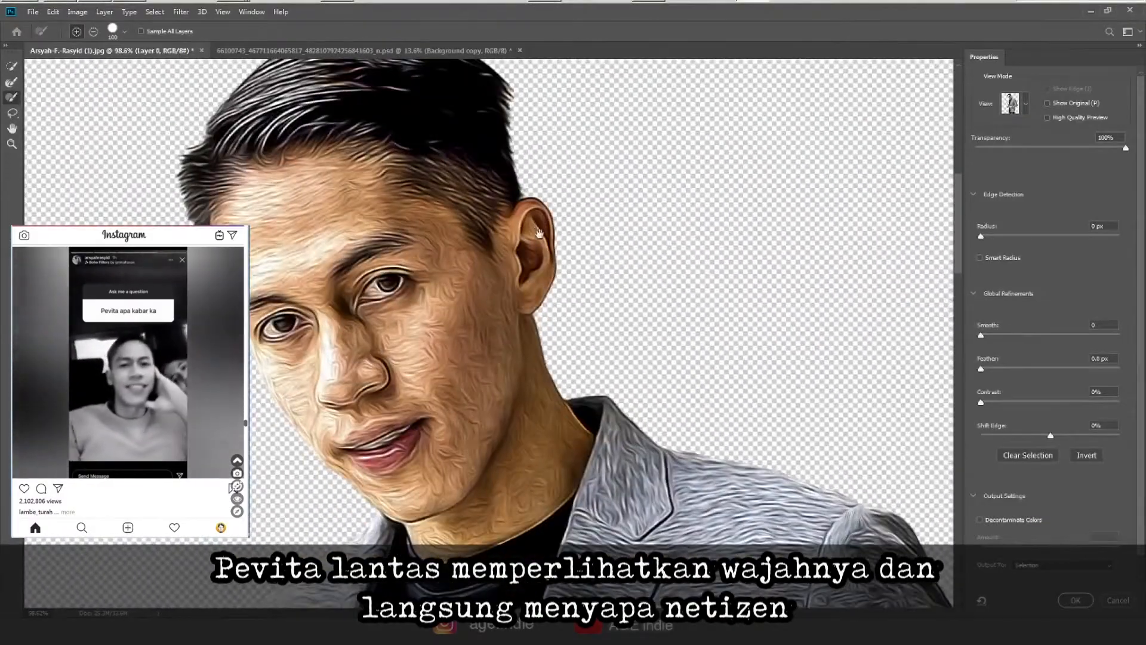
mouse_move(606, 526)
mouse_down()
mouse_move(547, 318)
mouse_move(511, 89)
mouse_up()
mouse_move(537, 585)
mouse_down()
mouse_move(527, 442)
mouse_move(607, 327)
mouse_move(596, 334)
mouse_up()
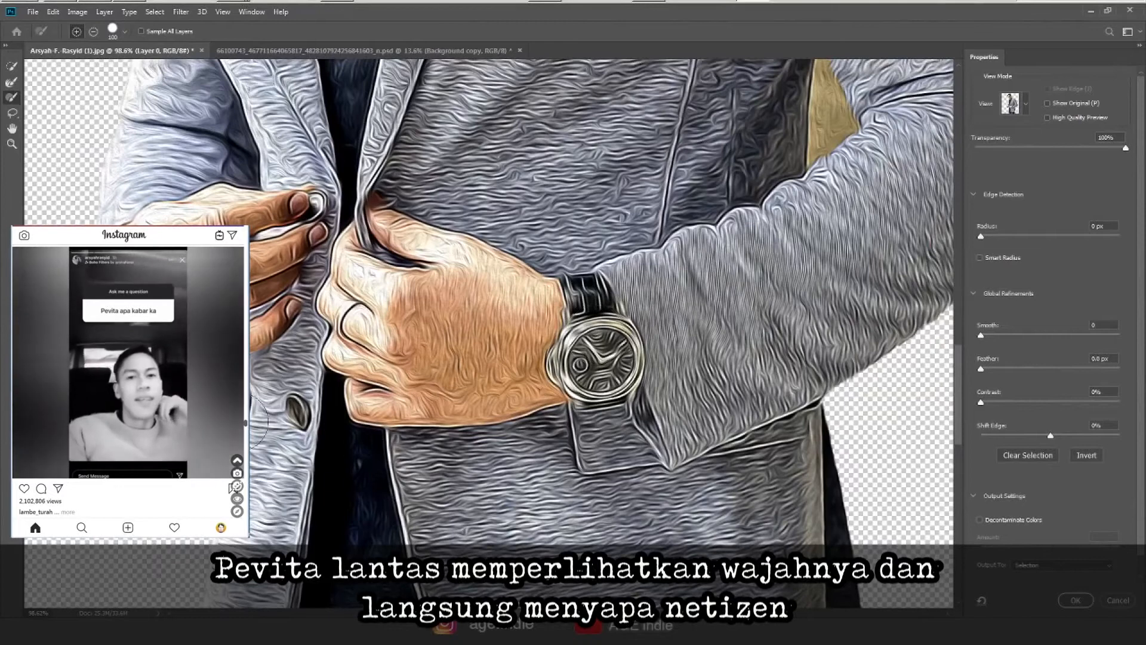
key(bracketleft)
key(bracketleft)
key(bracketleft)
key(bracketleft)
key(bracketleft)
key(bracketleft)
key(bracketleft)
key(bracketleft)
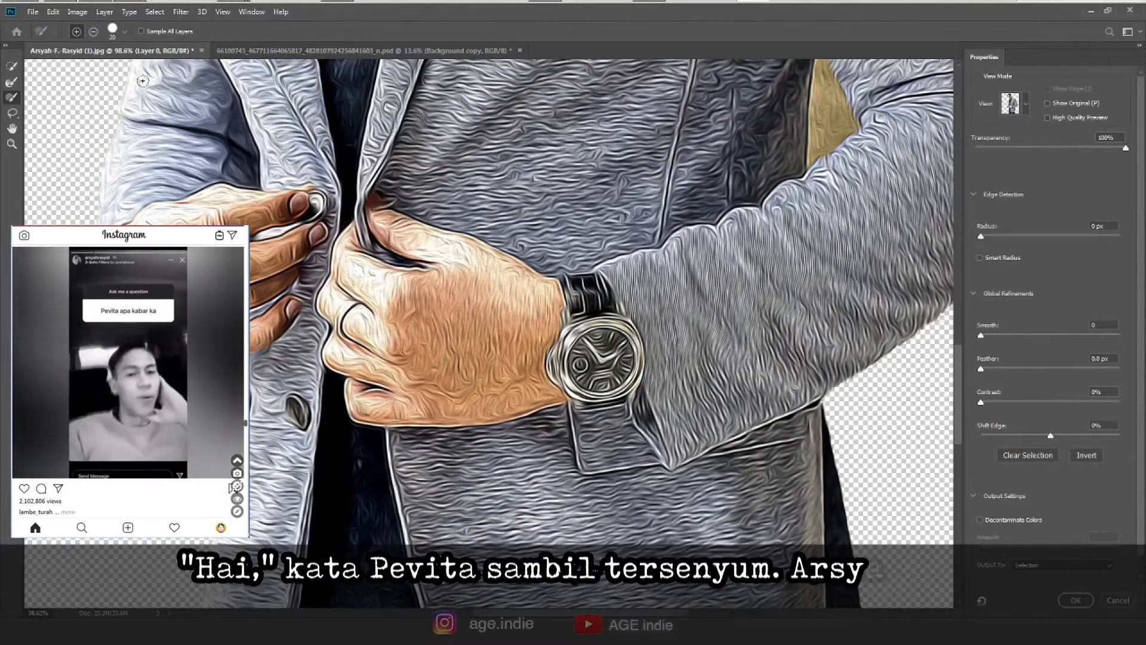
drag(800, 78, 451, 357)
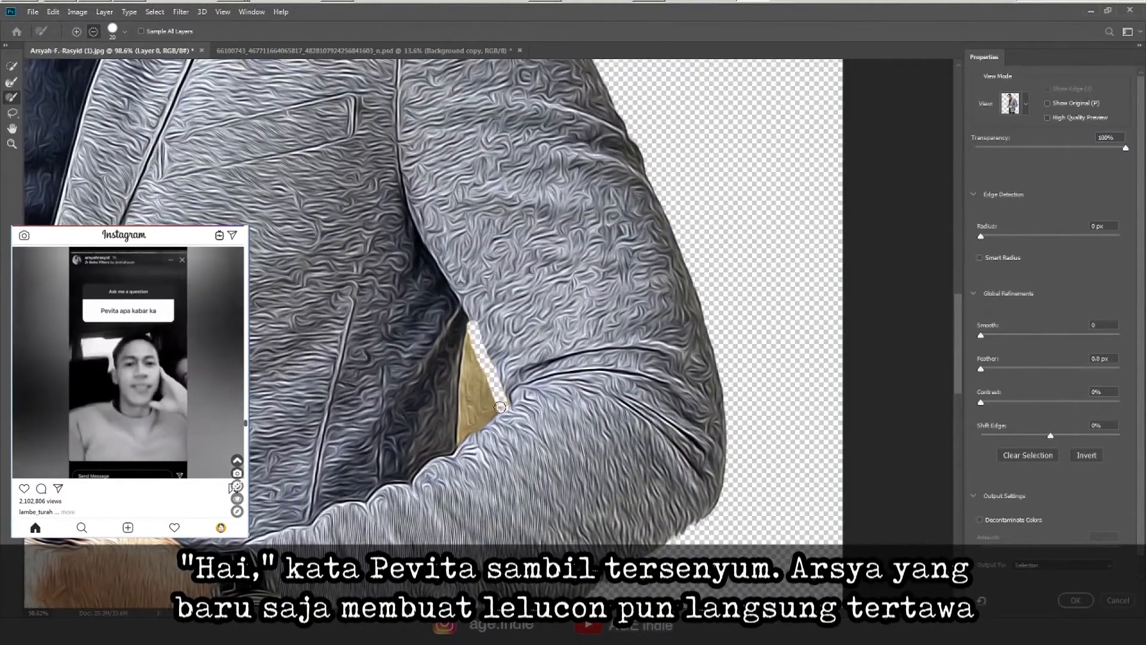
mouse_move(465, 420)
mouse_down()
mouse_move(485, 373)
mouse_move(490, 394)
mouse_move(452, 440)
mouse_up()
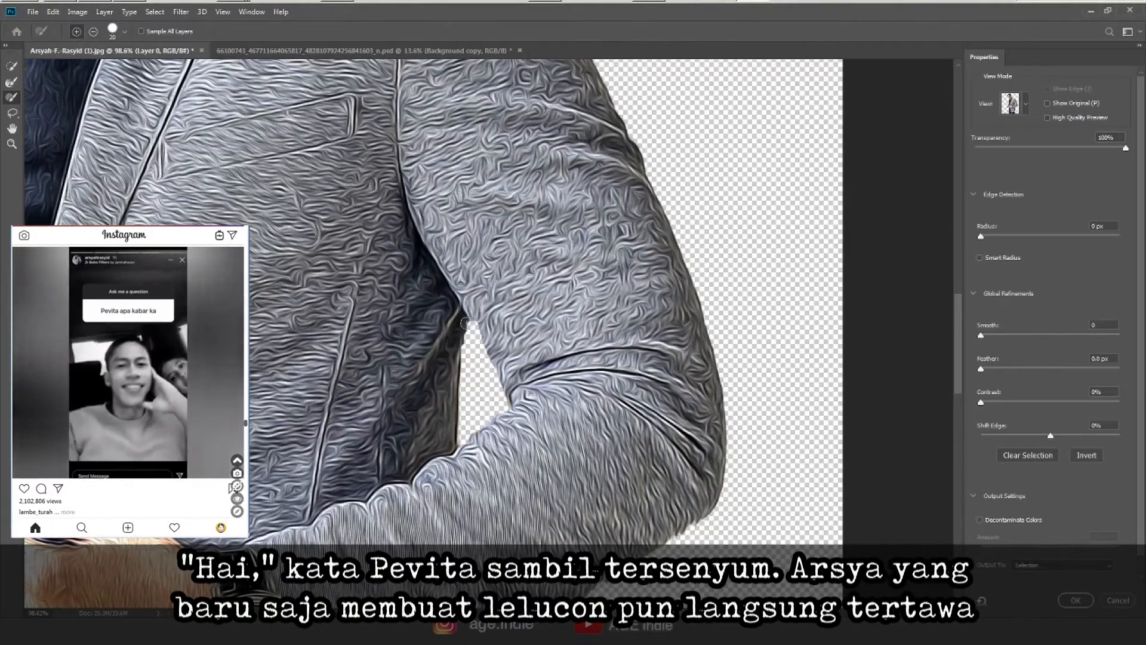
Output the refined selection of the man to a new layer with a layer mask.
scroll(471, 320, down, 2)
scroll(471, 321, down, 3)
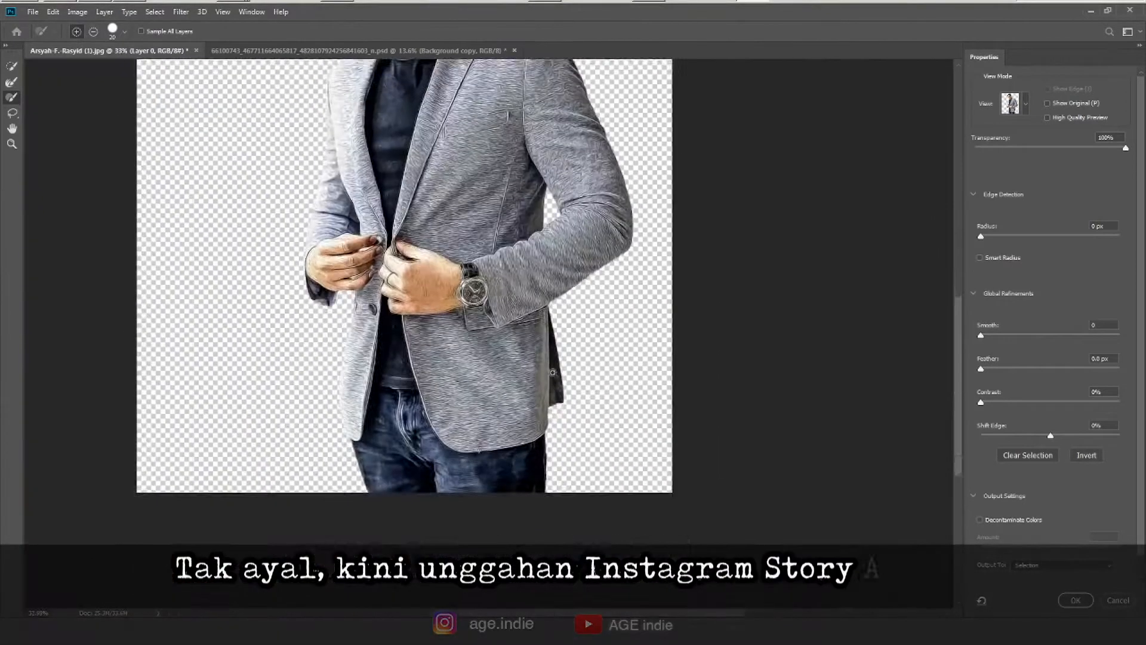
scroll(471, 321, down, 1)
click(1090, 565)
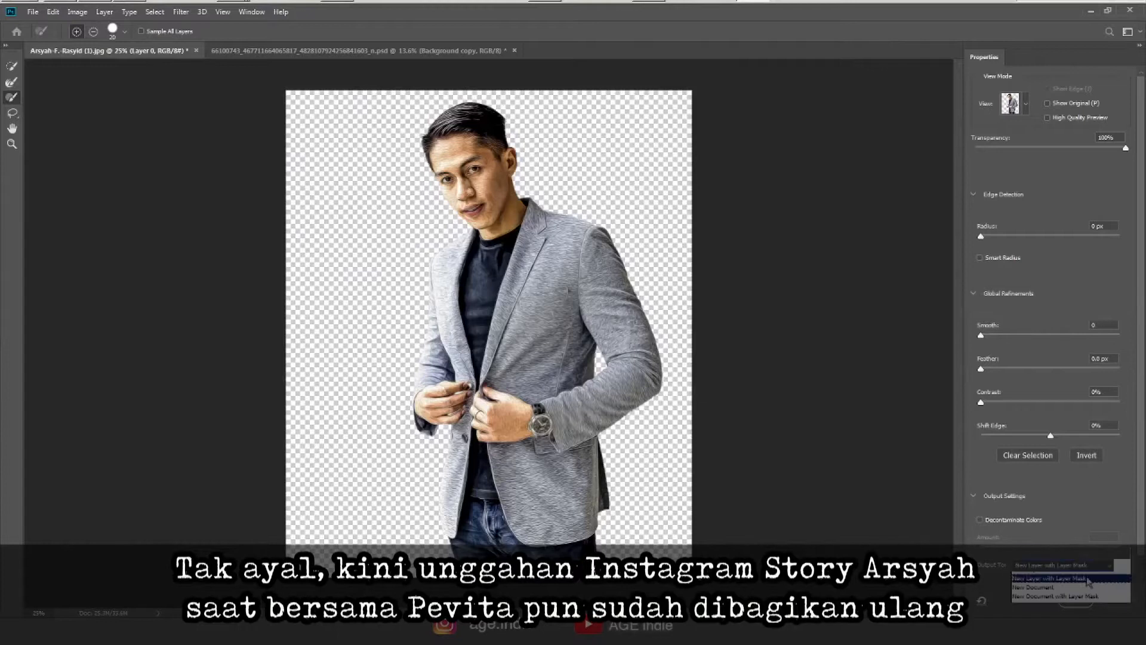
click(1075, 601)
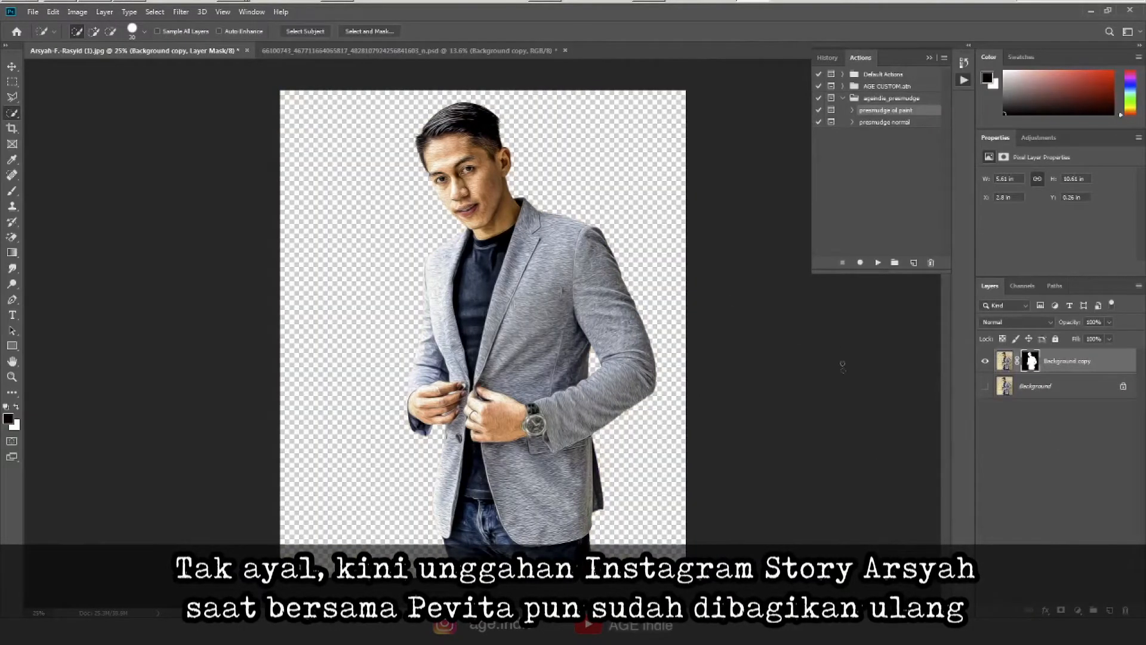
Apply the layer mask permanently to the man's cutout layer.
right_click(1079, 366)
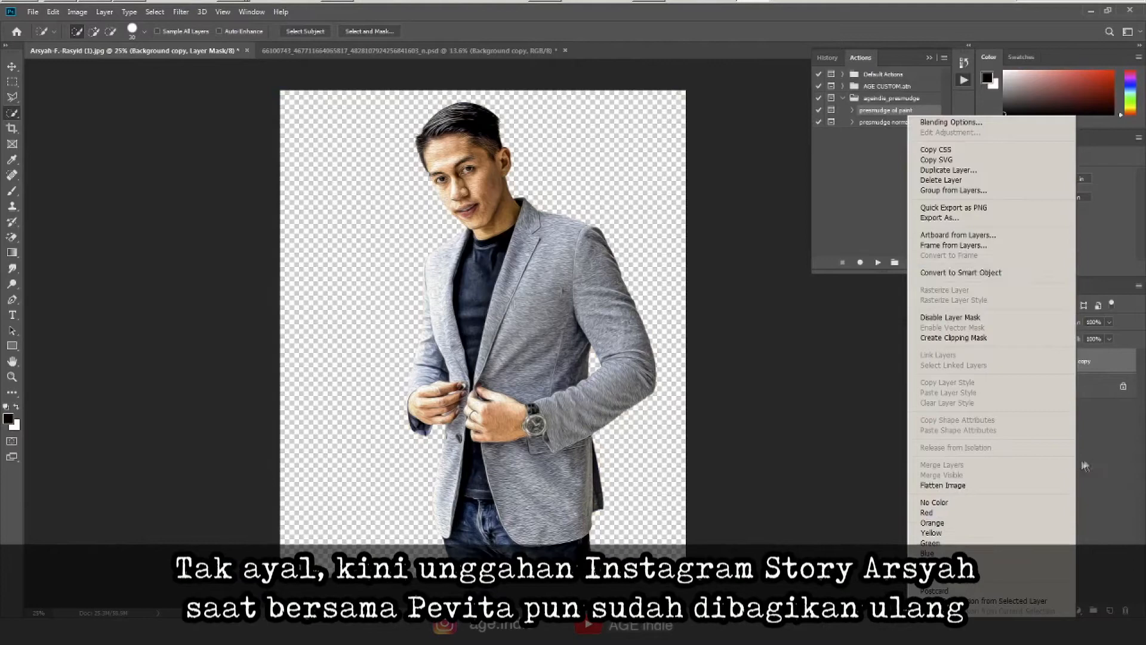
key(Escape)
right_click(1031, 359)
click(1060, 394)
Pull fine hair strands outward along the edges of the man's hair with the Mixer Brush.
key(b)
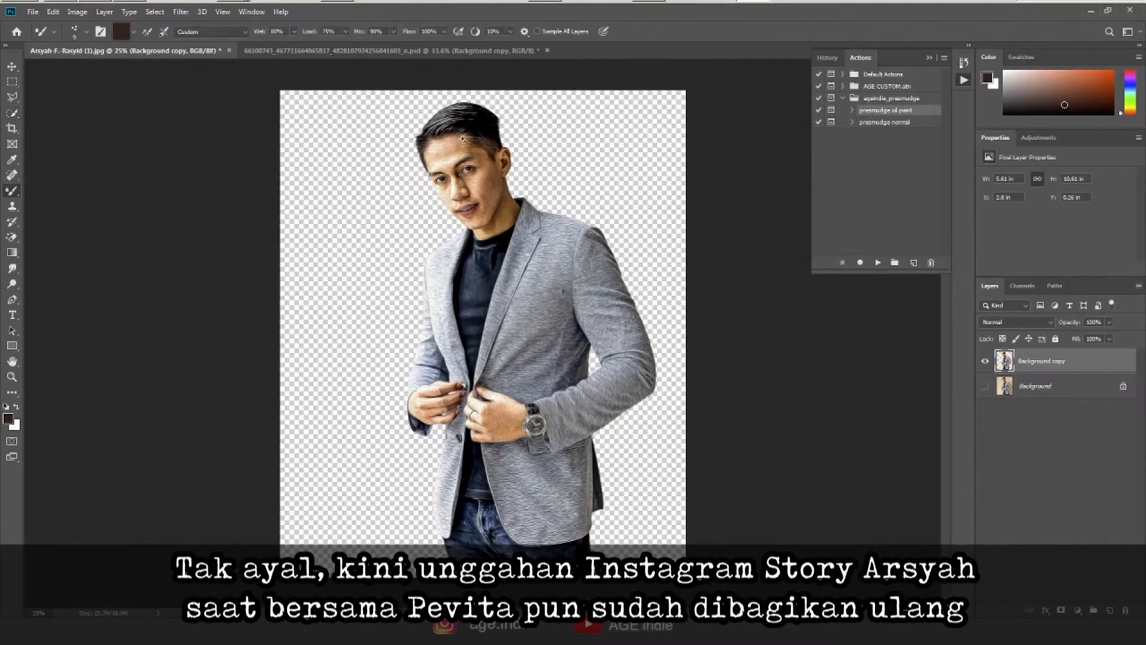
scroll(537, 247, up, 6)
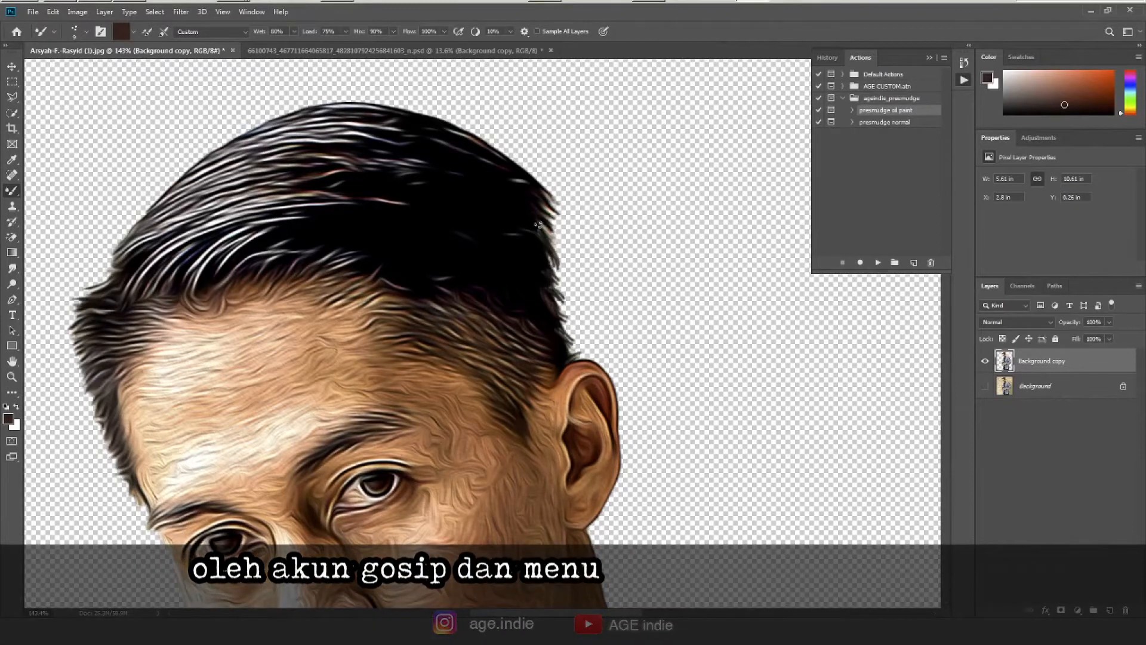
drag(464, 175, 570, 220)
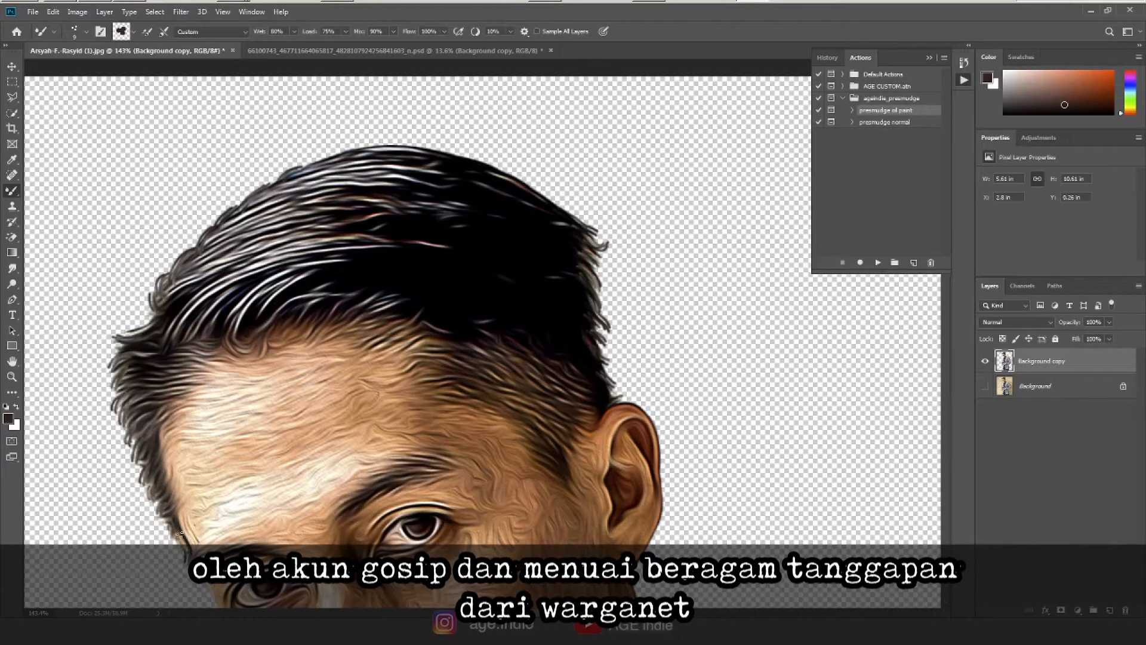
scroll(446, 495, down, 2)
key(ctrl+0)
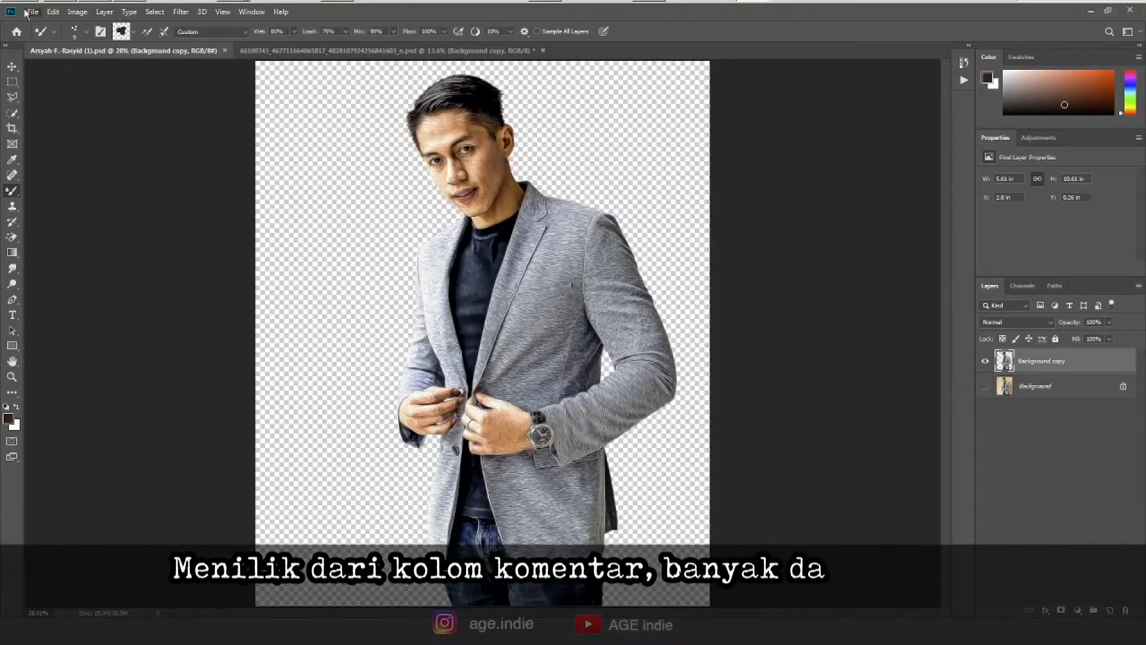
Create a new 1920 x 1080 px document named "edit fixed" at 300 pixels/inch with transparent background contents.
click(30, 13)
click(37, 24)
key(ctrl+n)
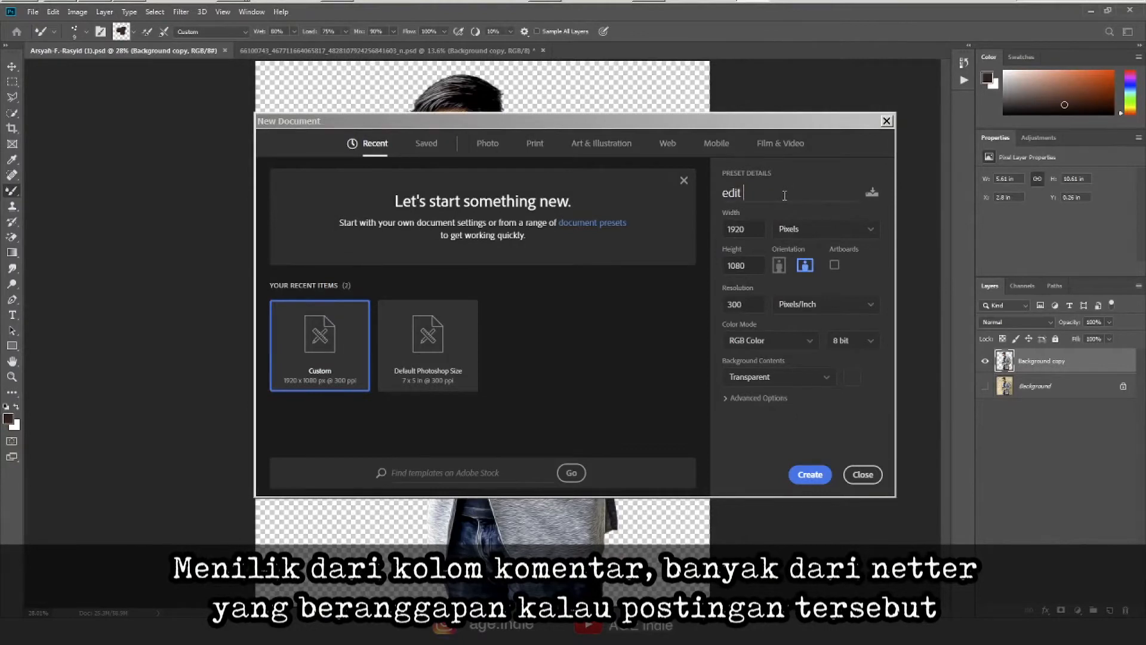
click(810, 474)
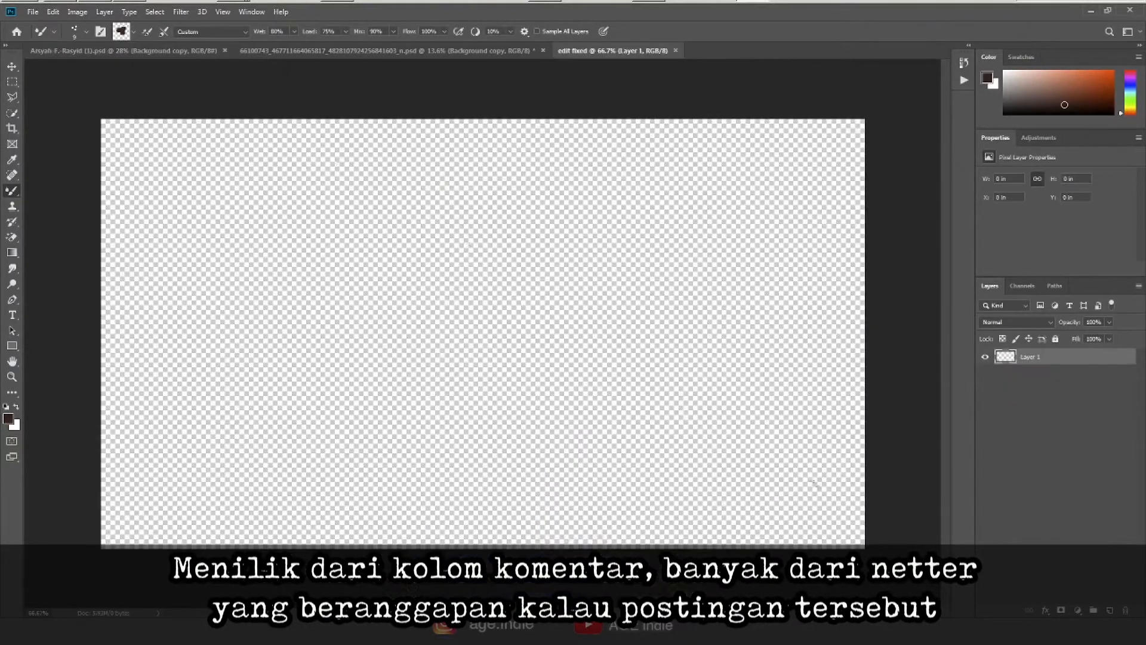
Bring the woman's cutout layer into the edit fixed document.
click(12, 66)
click(308, 52)
drag(487, 325, 504, 266)
Scale the woman's cutout to about 3.33 x 4.23 in and place it in the left half of the canvas.
scroll(627, 351, down, 10)
scroll(628, 351, up, 1)
drag(652, 105, 388, 437)
drag(370, 481, 468, 350)
drag(530, 409, 588, 410)
drag(427, 358, 440, 338)
drag(513, 530, 515, 501)
key(Return)
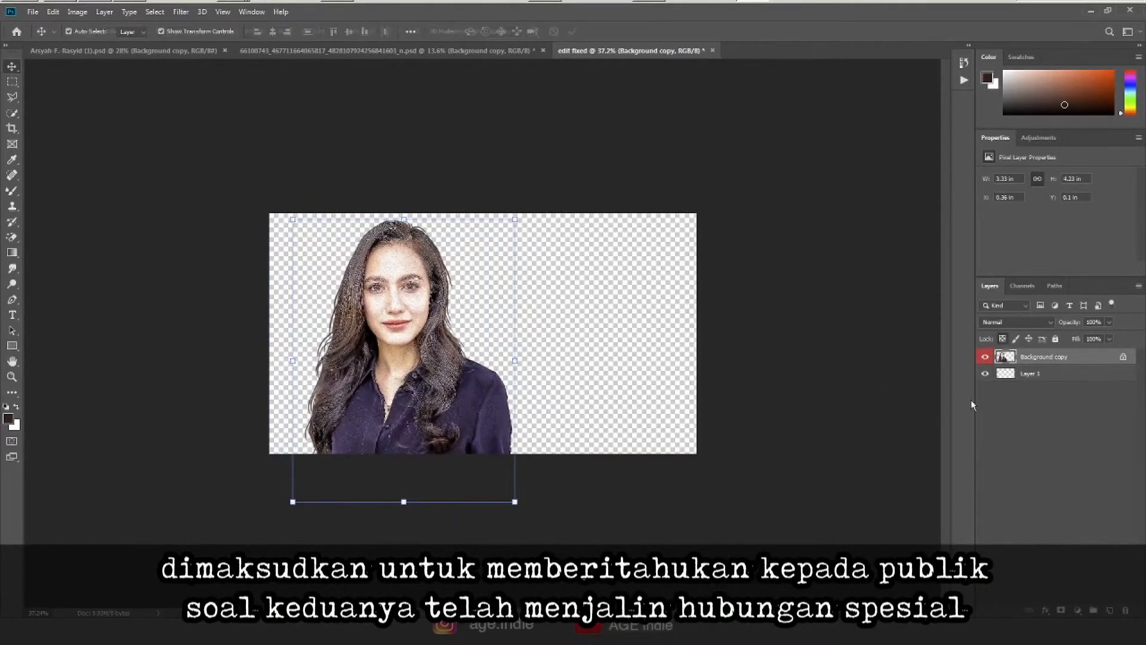
Bring the man's cutout into the edit fixed document and move its layer below the woman's layer.
click(185, 52)
drag(476, 150, 569, 357)
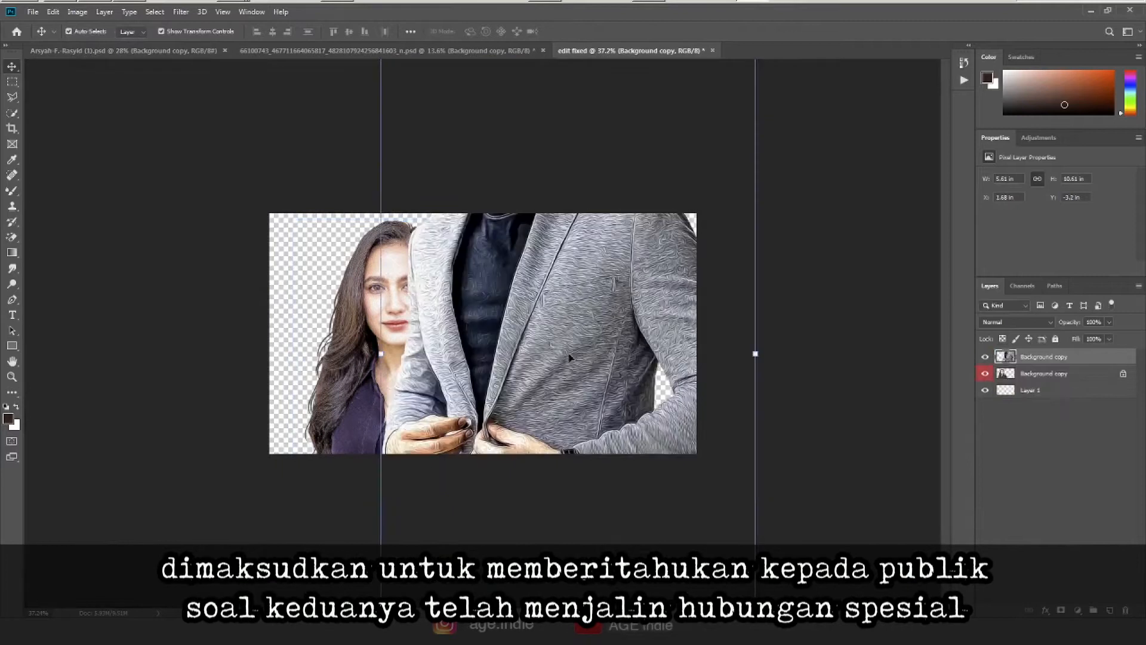
drag(1007, 358, 1008, 384)
Scale the man's cutout down to about 58% and fit it beside the woman in the canvas's right half.
key(ctrl+t)
key(ctrl+0)
drag(422, 145, 482, 277)
drag(479, 542, 517, 500)
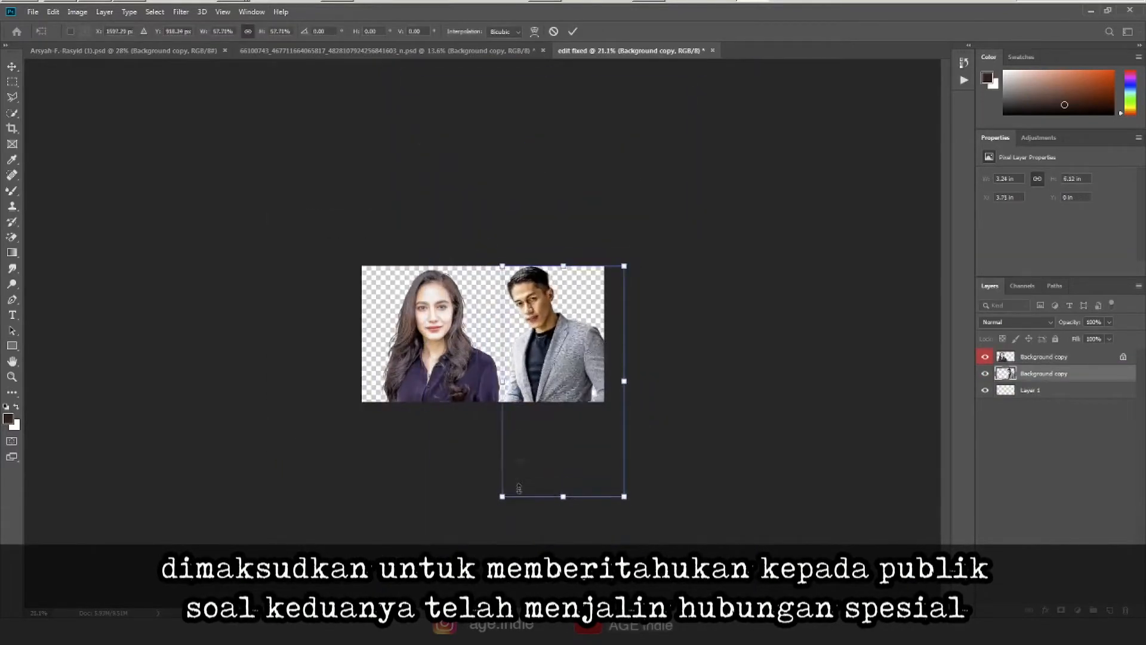
Resize the man's cutout to about 66% and place him slightly behind the woman's shoulder with his head near the canvas's upper edge.
scroll(619, 336, up, 5)
drag(619, 337, 581, 337)
mouse_move(727, 202)
mouse_down()
mouse_move(747, 192)
mouse_move(724, 220)
mouse_up()
drag(584, 524, 583, 507)
scroll(506, 545, down, 3)
mouse_move(506, 545)
mouse_down()
mouse_move(546, 510)
mouse_move(506, 529)
mouse_up()
drag(483, 545, 509, 519)
drag(584, 370, 578, 387)
drag(492, 531, 445, 620)
mouse_move(550, 418)
mouse_down()
mouse_move(580, 424)
mouse_move(568, 433)
mouse_up()
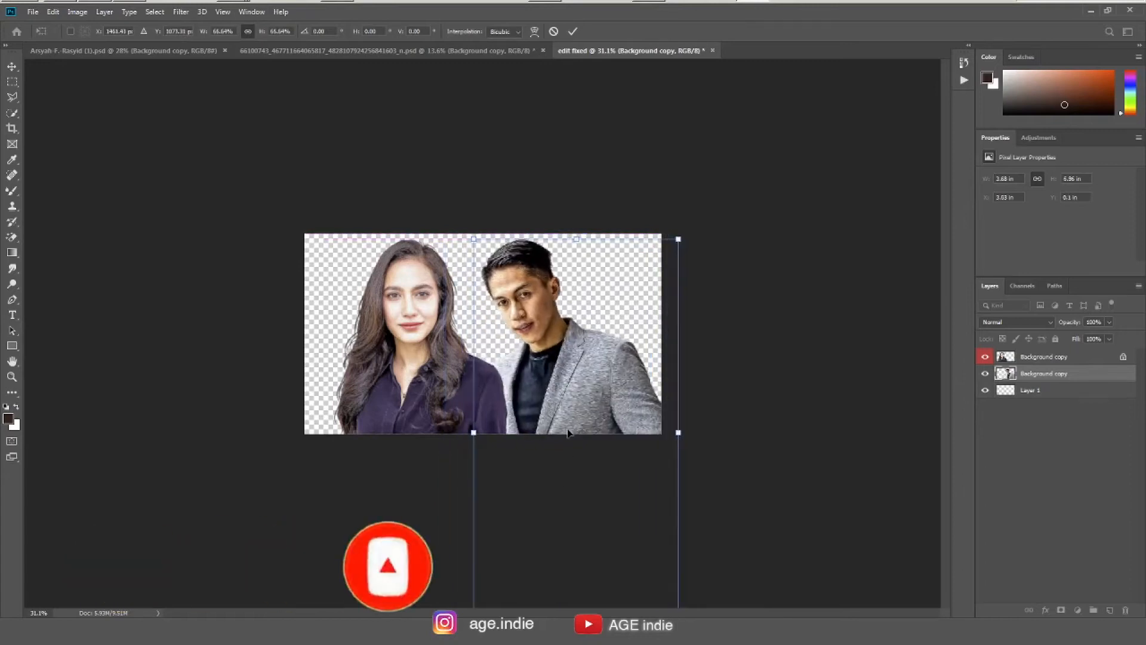
key(Return)
Swap the couple's places, moving the man to the canvas's left side and the woman right of centre.
drag(557, 377, 489, 411)
drag(513, 405, 539, 398)
drag(533, 352, 528, 364)
click(752, 302)
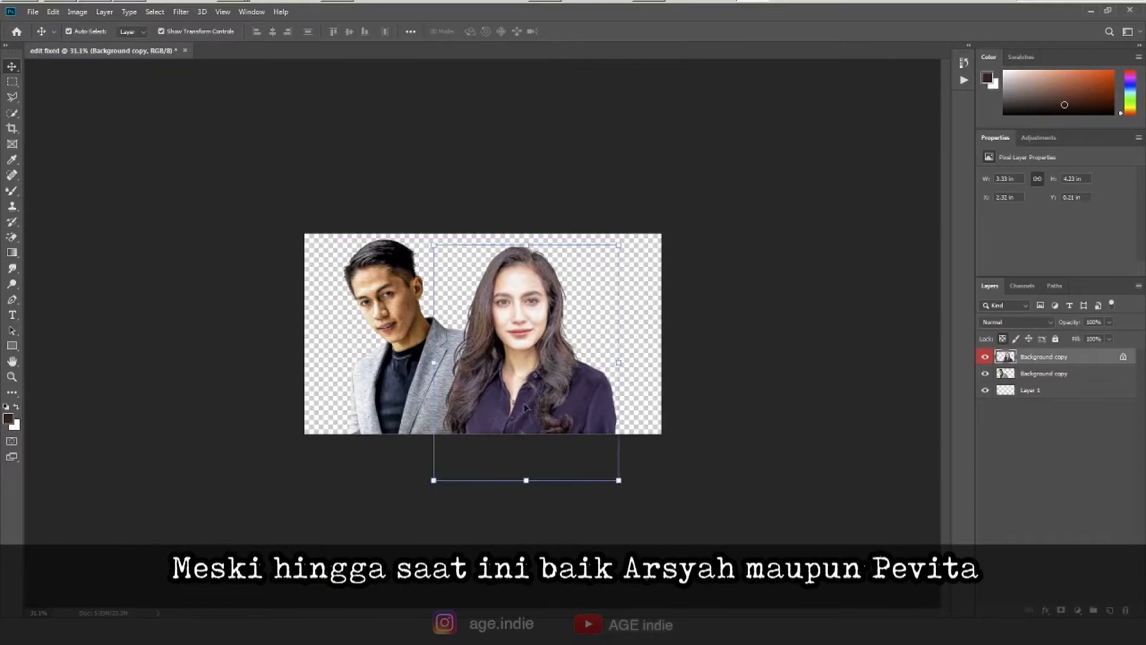
drag(569, 407, 575, 407)
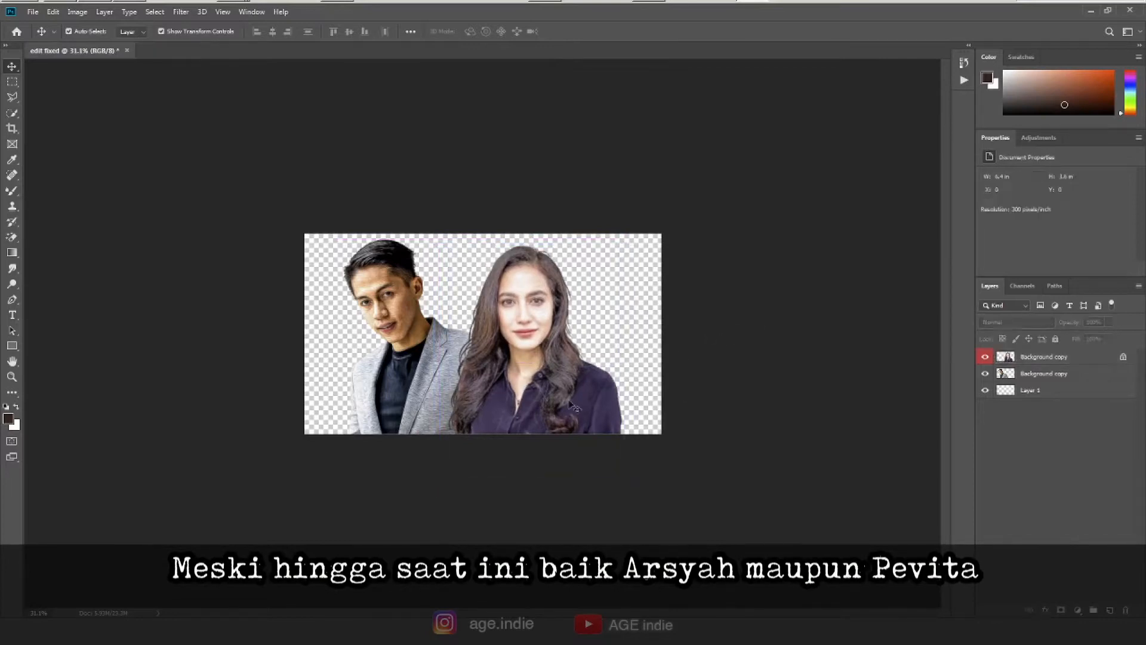
Select the woman and the man together and shift both slightly to the right.
click(570, 404)
shift+click(418, 382)
drag(418, 382, 421, 382)
click(693, 335)
Place the bg 18 landscape image behind the couple and scale it to cover the whole canvas.
click(1031, 391)
drag(933, 386, 625, 269)
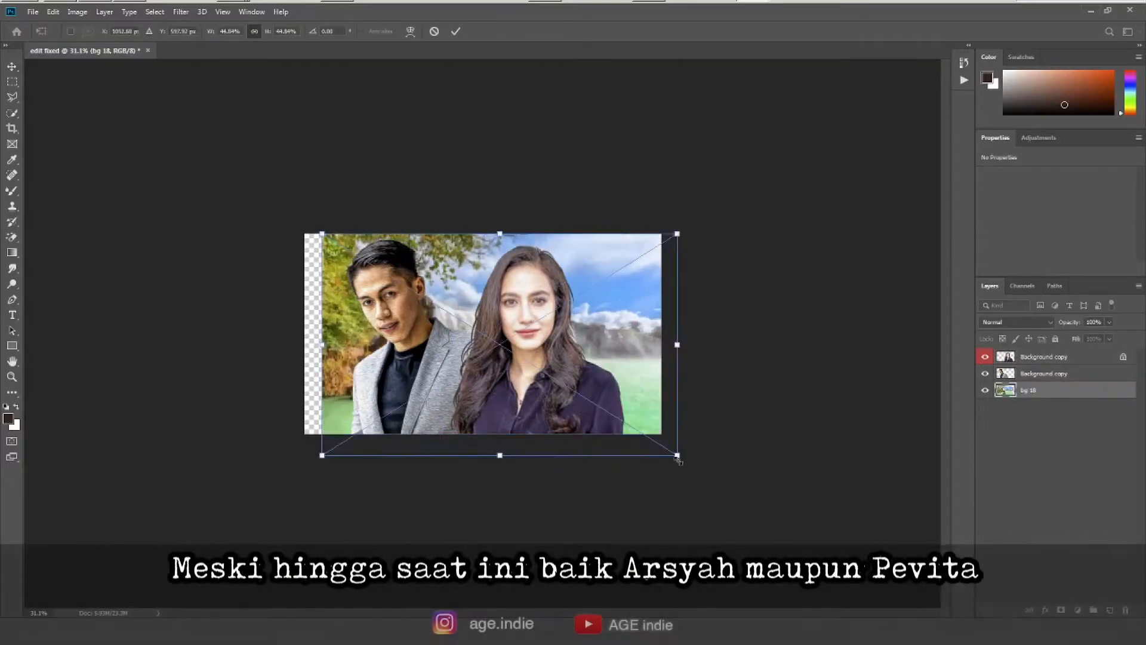
drag(334, 358, 383, 353)
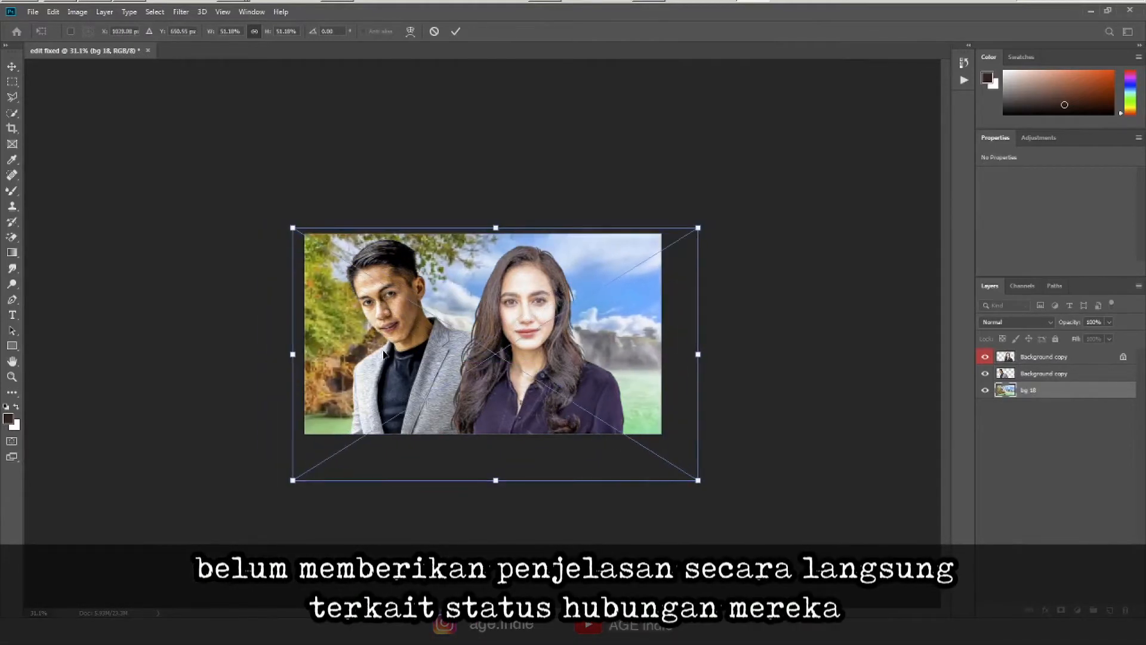
Flip the bg 18 background horizontally and shift the man slightly to the left.
click(53, 12)
mouse_move(114, 258)
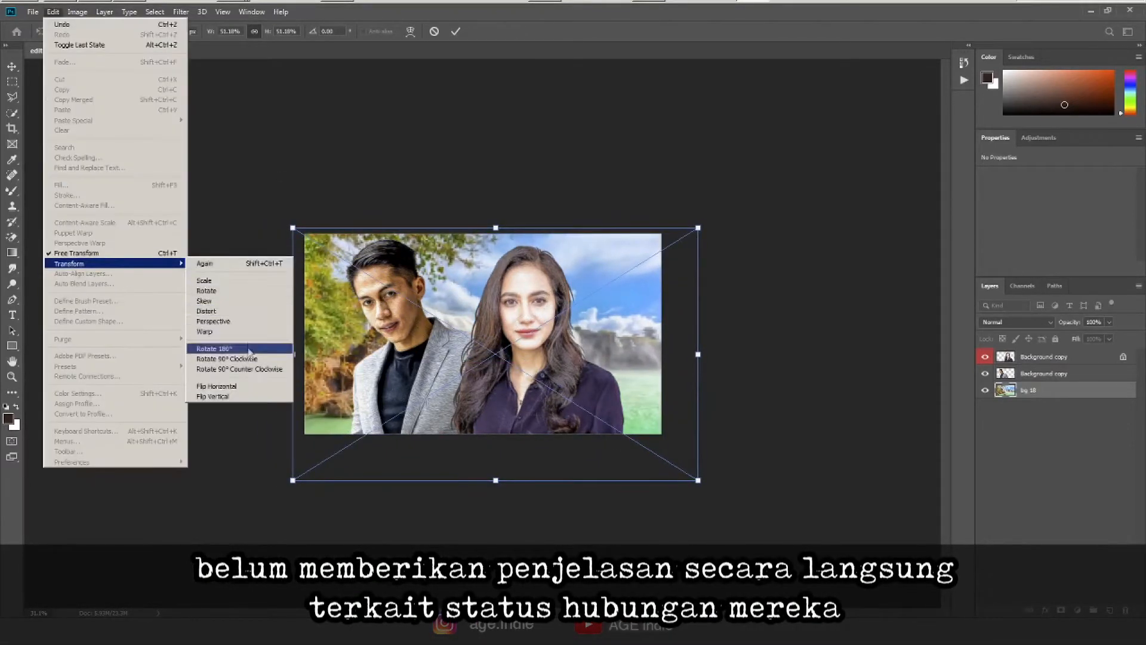
click(233, 385)
key(Return)
drag(444, 387, 435, 387)
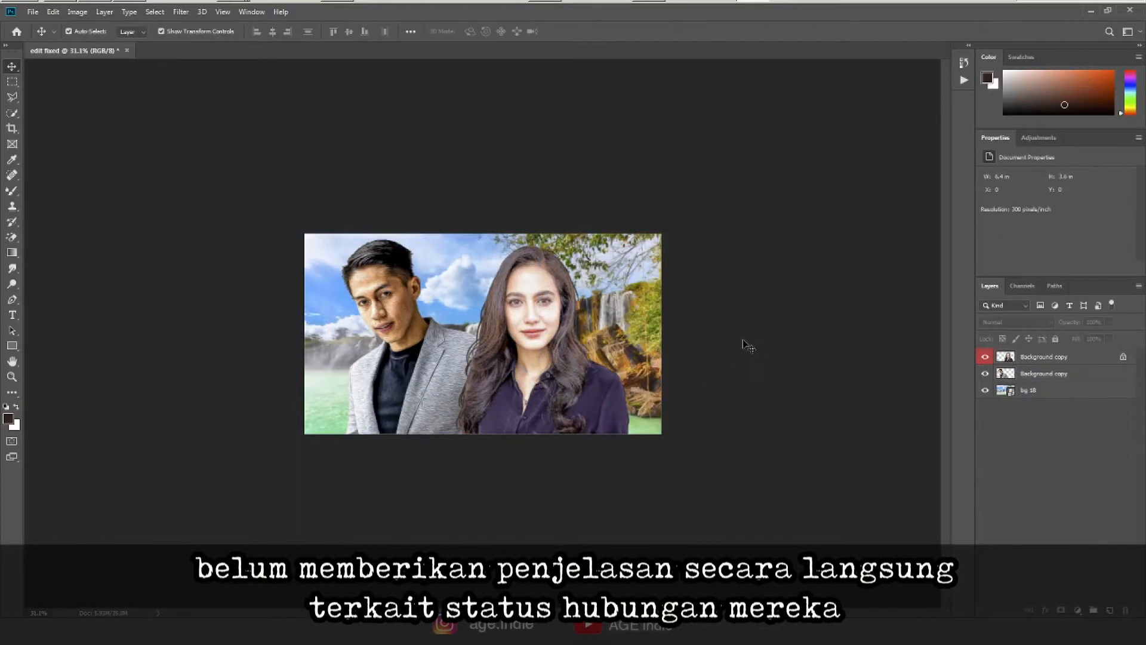
Place the fir_tree_PNG3684 image just above the background layer and move it to the canvas's lower-left corner.
click(1072, 391)
drag(449, 425, 451, 422)
drag(454, 287, 228, 401)
key(Return)
Duplicate the fir tree, put the copy in front of the man and shift it to the right along the lower edge.
key(ctrl+alt+j)
key(Return)
drag(1007, 390, 1007, 375)
key(ctrl+t)
drag(332, 468, 431, 467)
key(Return)
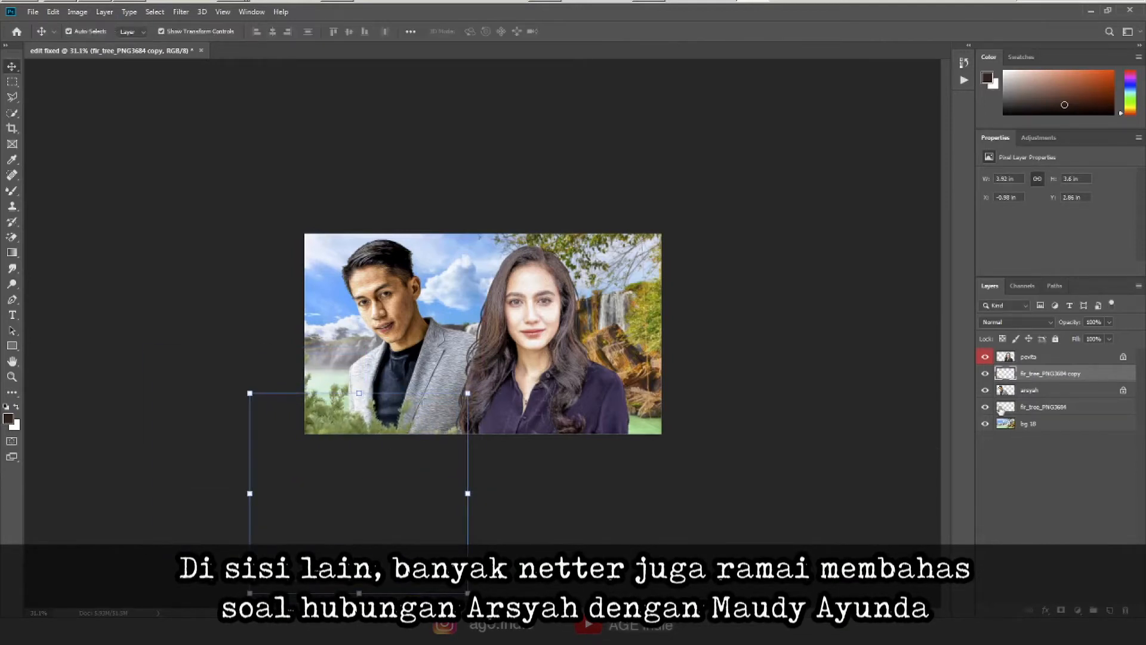
Move the original fir tree behind the man slightly downward.
click(1001, 410)
key(ctrl+t)
drag(317, 387, 317, 398)
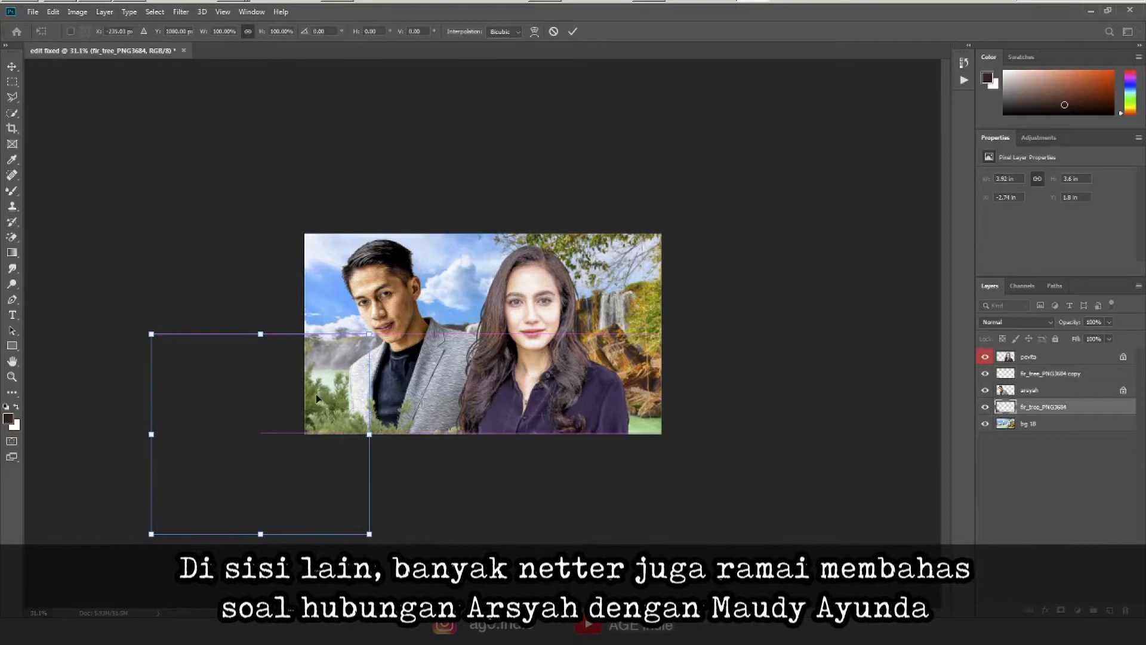
key(Return)
click(428, 464)
Duplicate the fir tree behind the man and flip the copy horizontally.
click(1044, 407)
right_click(1044, 407)
click(979, 257)
click(675, 179)
click(53, 12)
mouse_move(117, 265)
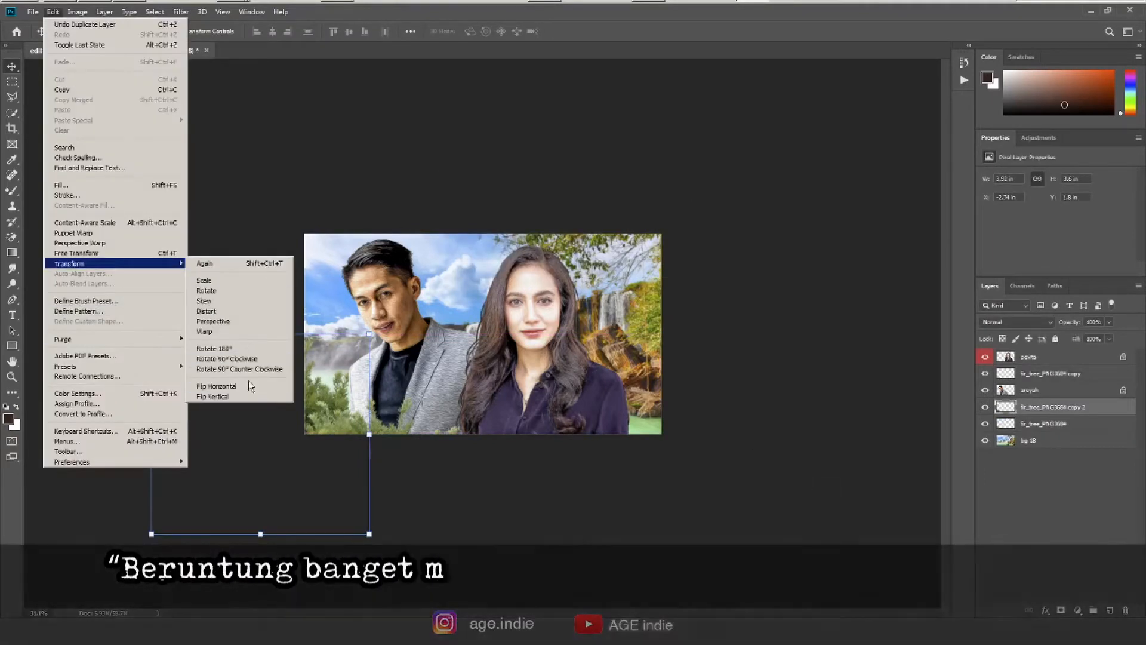
click(249, 384)
Move the flipped fir tree copy to the canvas's lower-right corner behind the woman.
key(ctrl+t)
drag(318, 388, 758, 422)
key(Return)
click(848, 311)
Place the hiclipart.com (24) leafy branch above the woman, scaled down and positioned in the canvas's upper-right corner.
click(1050, 356)
drag(848, 311, 687, 338)
drag(521, 307, 640, 280)
drag(548, 213, 507, 143)
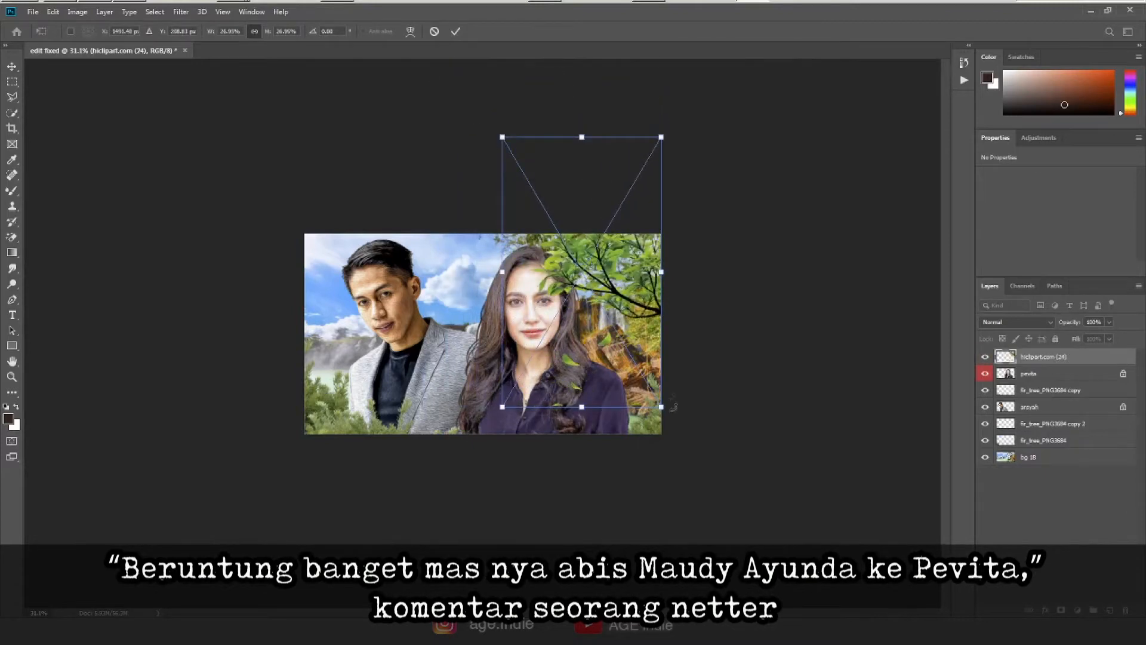
drag(502, 406, 520, 368)
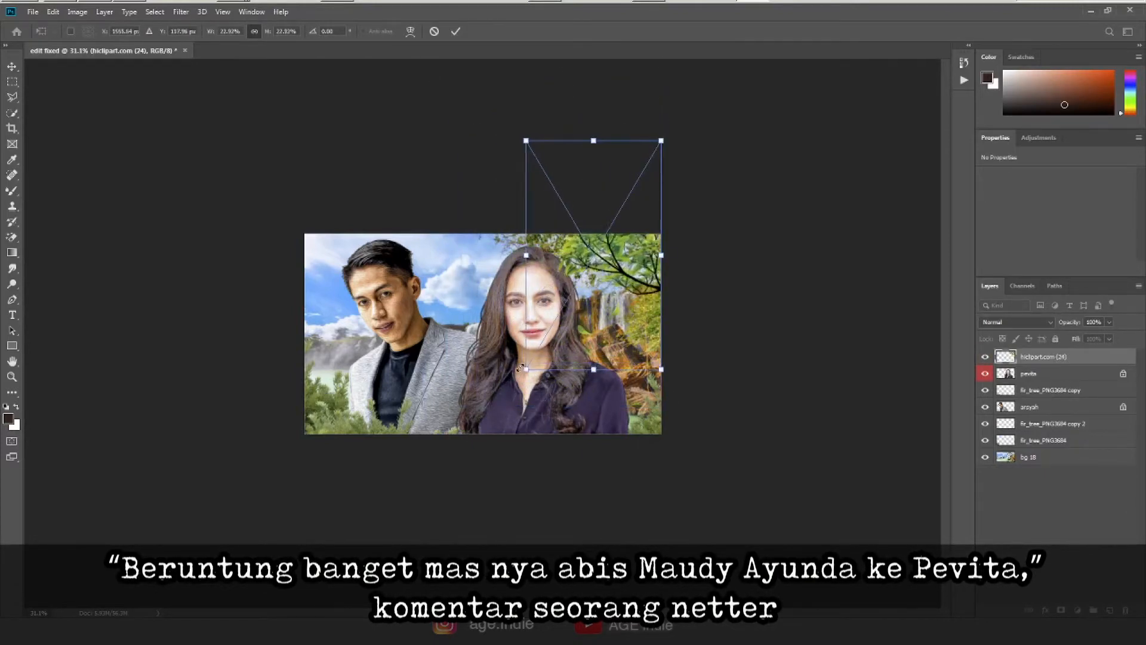
key(Return)
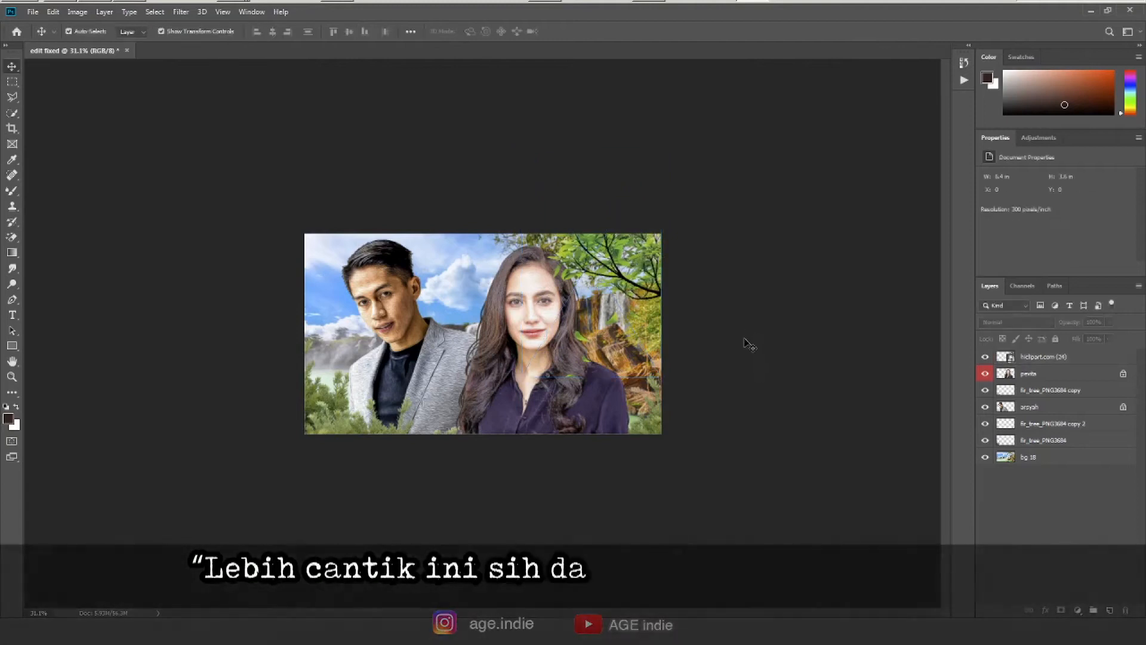
Place the monstera 1 image in front of the couple and lower it so only its upper leaf shows between them.
click(544, 382)
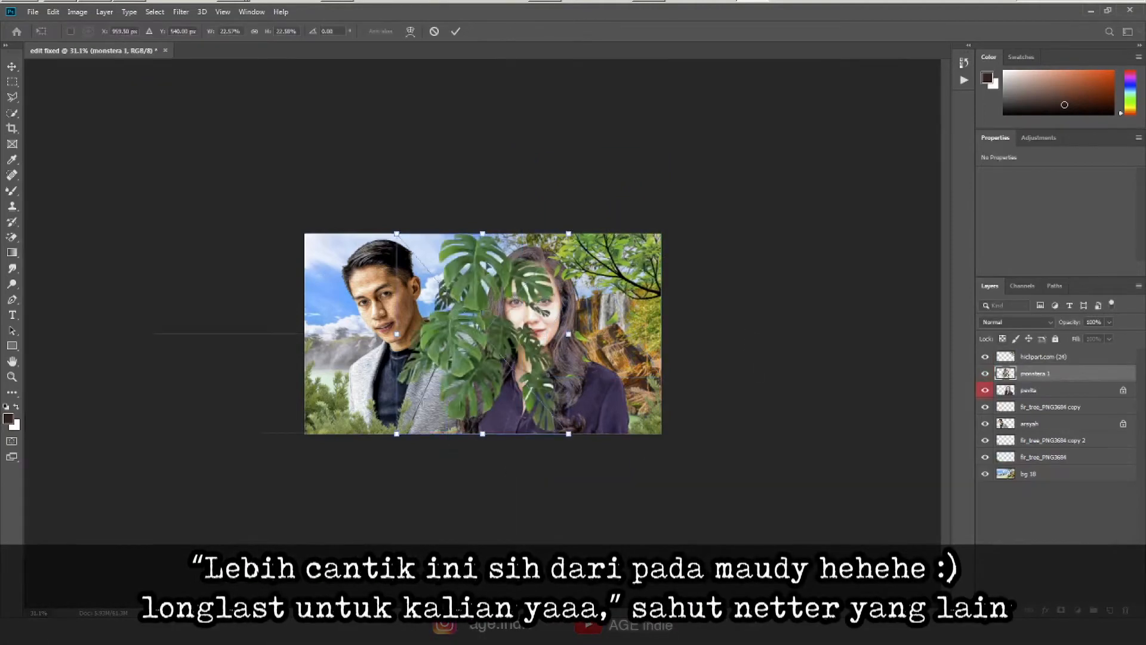
drag(488, 271, 451, 430)
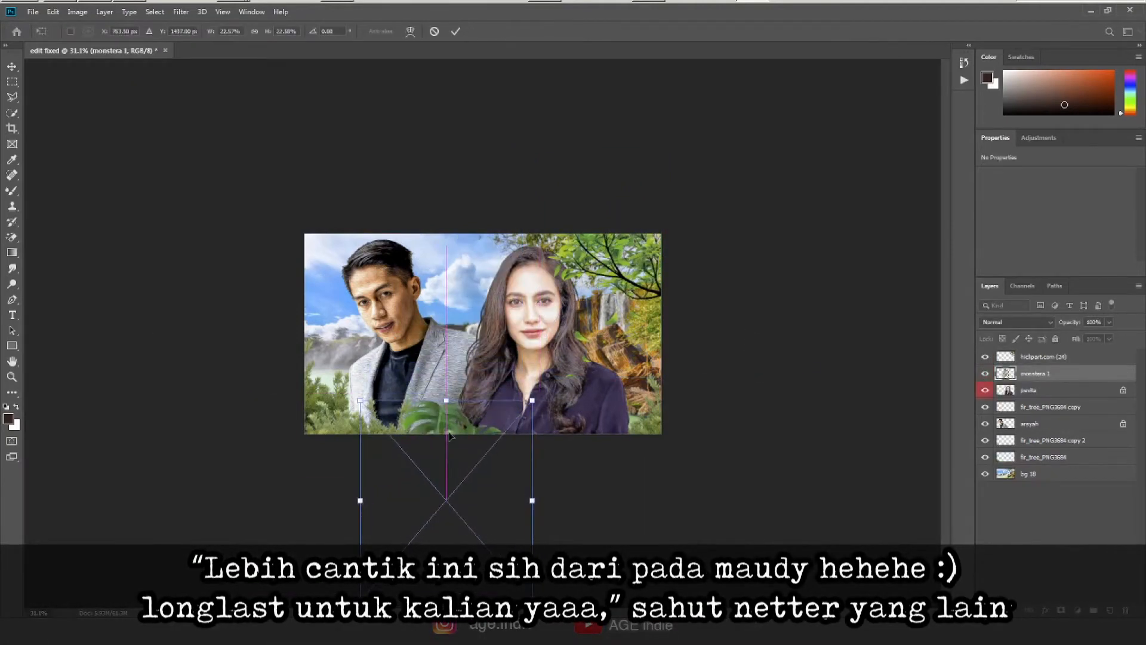
key(Return)
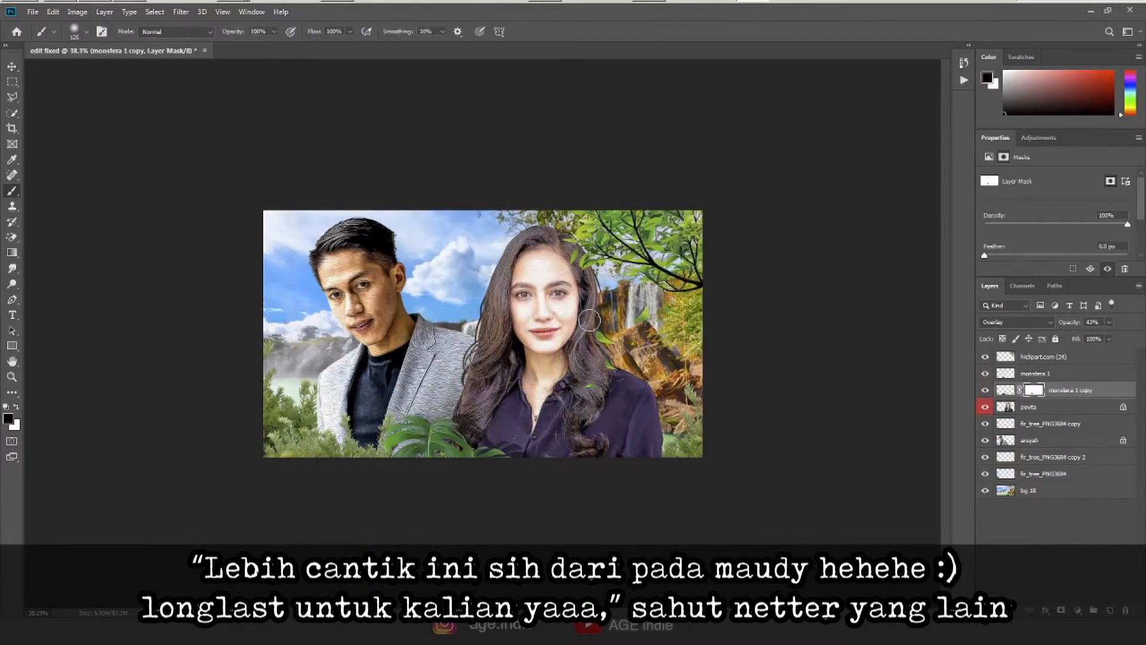
Duplicate the leafy branch layer and turn the lower one into a shadow using a layer style and the Overlay blend mode.
click(12, 66)
key(ctrl+j)
click(674, 181)
click(1105, 376)
double_click(1092, 374)
click(569, 350)
click(951, 210)
right_click(1087, 374)
click(1003, 299)
click(1015, 322)
click(1015, 428)
Warp the branch's shadow layer slightly over the woman's hair and brush away its excess on a layer mask.
click(53, 11)
mouse_move(90, 264)
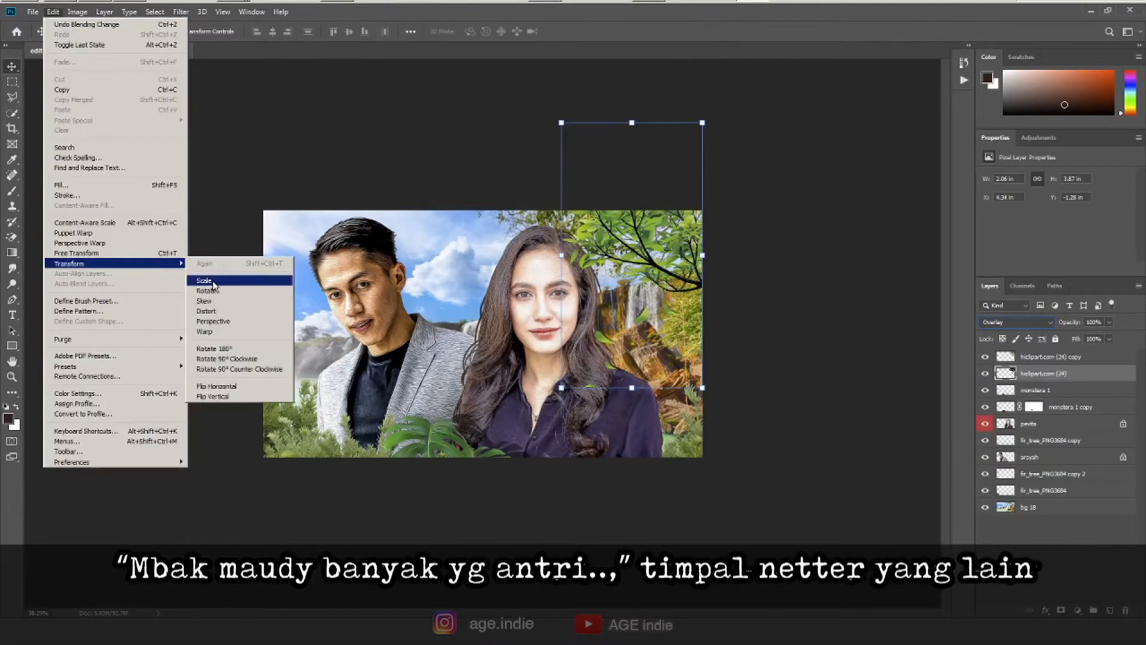
click(206, 331)
drag(599, 255, 592, 261)
key(Return)
key(b)
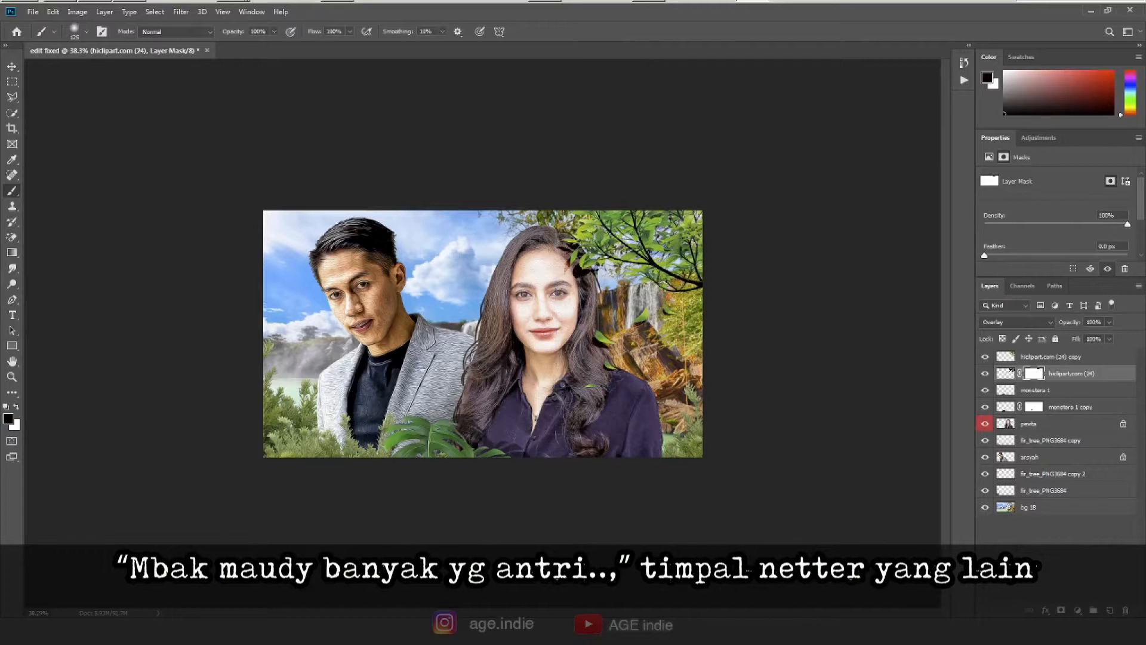
key(v)
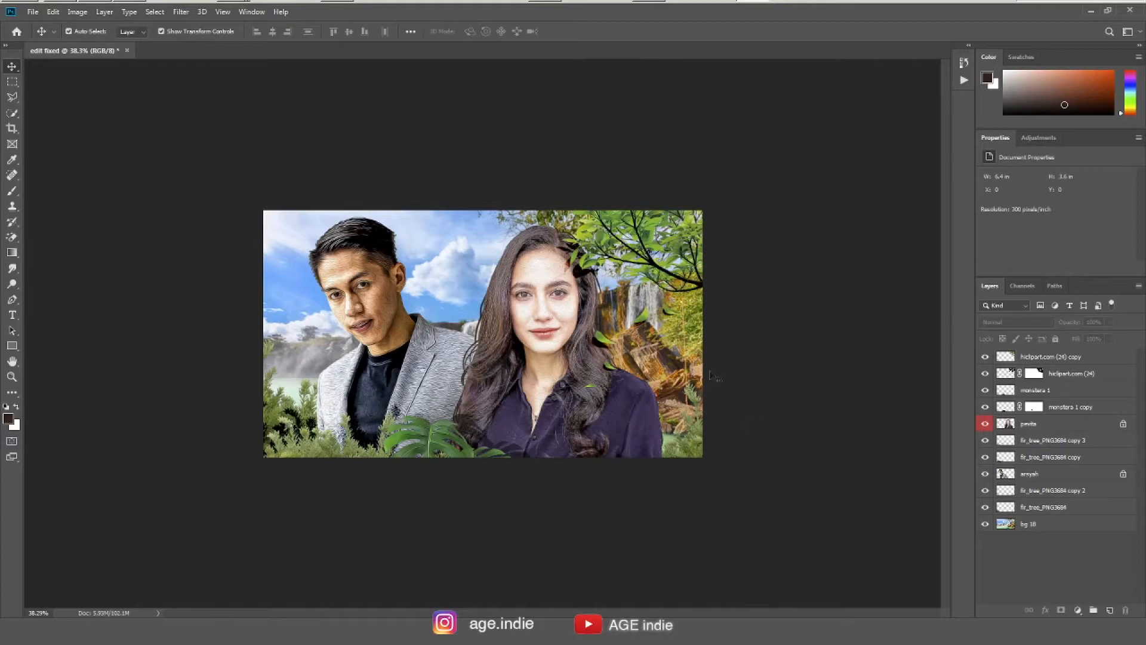
click(252, 11)
mouse_move(263, 28)
click(174, 238)
key(ctrl+plus)
key(ctrl+plus)
drag(194, 54, 399, 193)
drag(511, 204, 1144, 204)
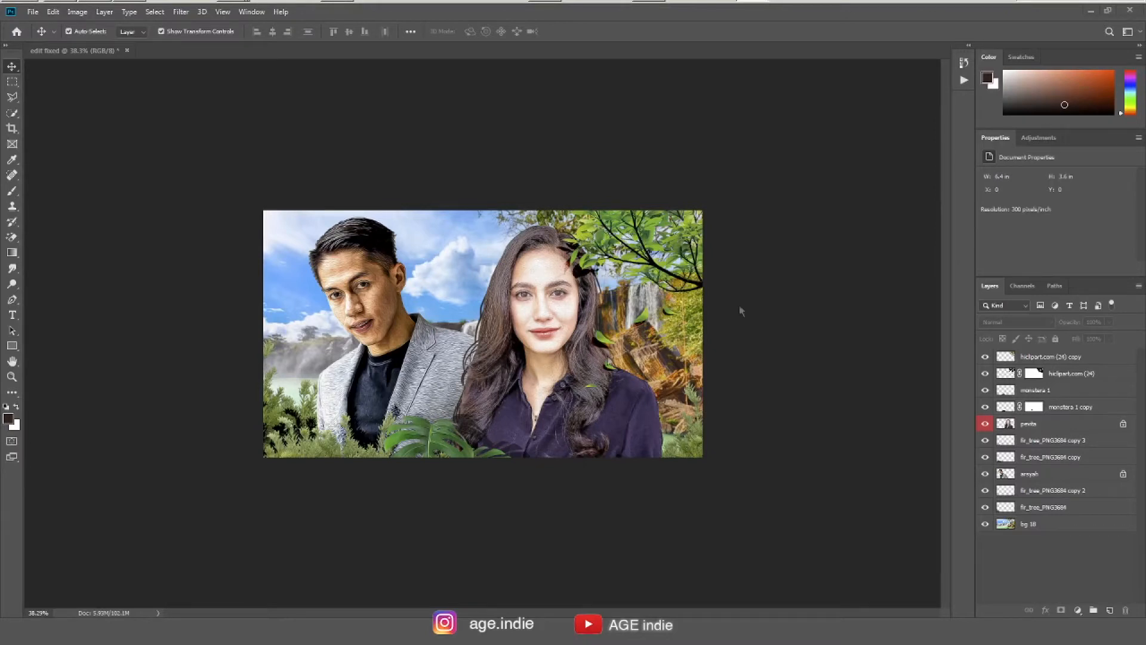
Scale the man down to about 89% and shift him slightly to the left.
click(1009, 478)
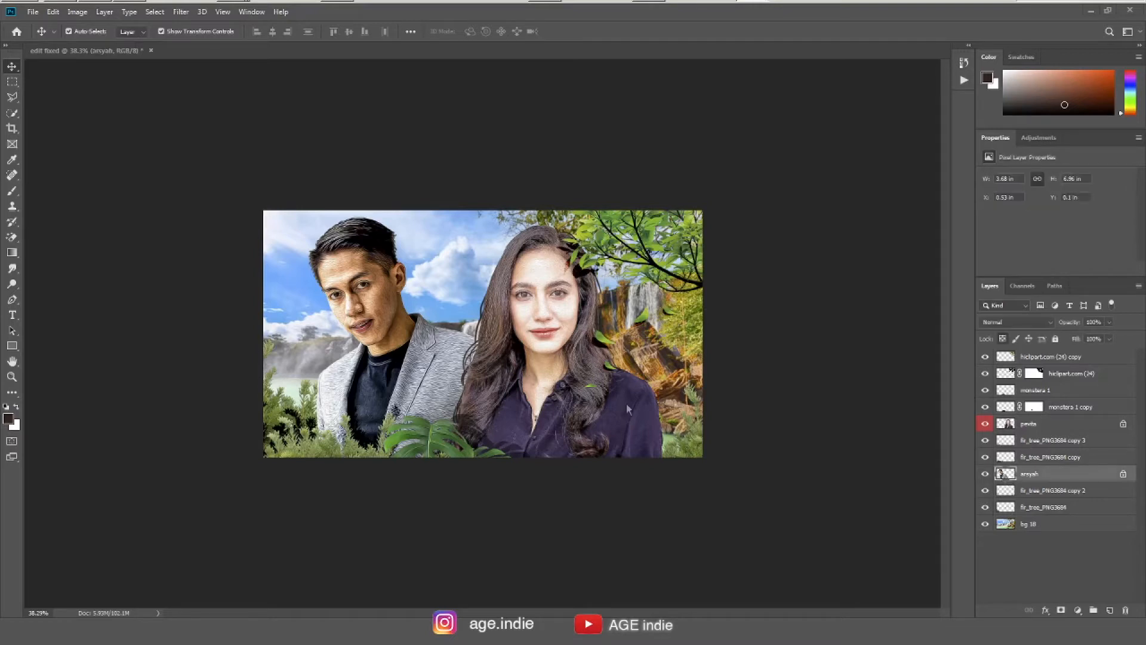
key(ctrl+t)
click(12, 66)
drag(551, 217, 529, 257)
drag(438, 346, 412, 352)
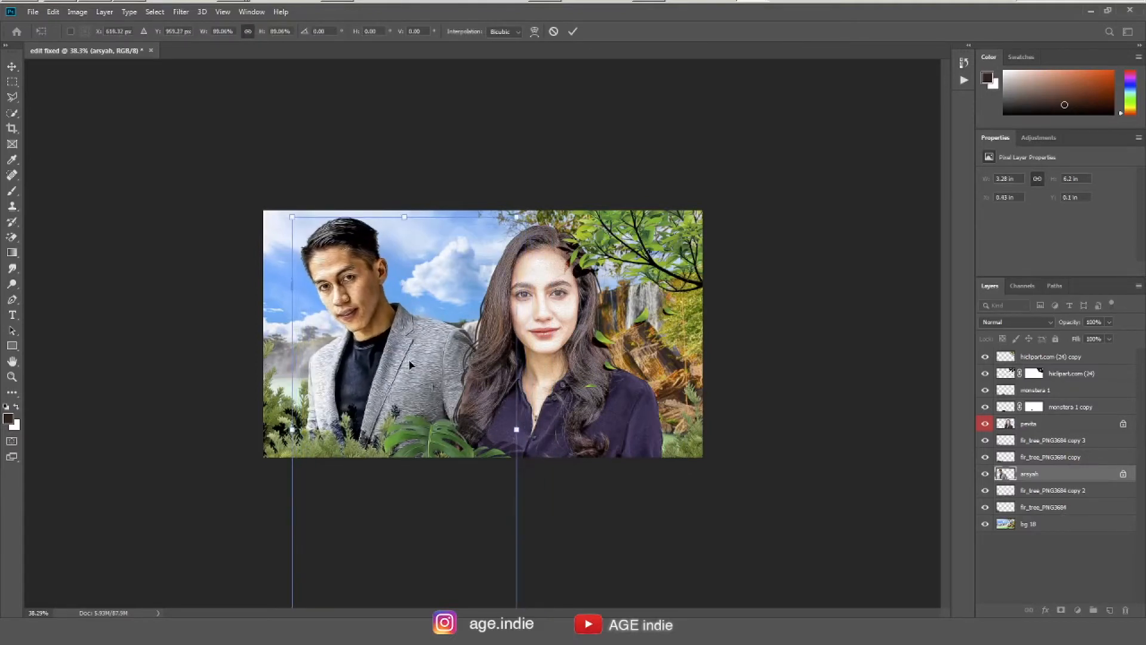
key(Return)
Fine-tune the woman's position beside the man and adjust her scale very slightly.
click(511, 406)
drag(570, 431, 576, 430)
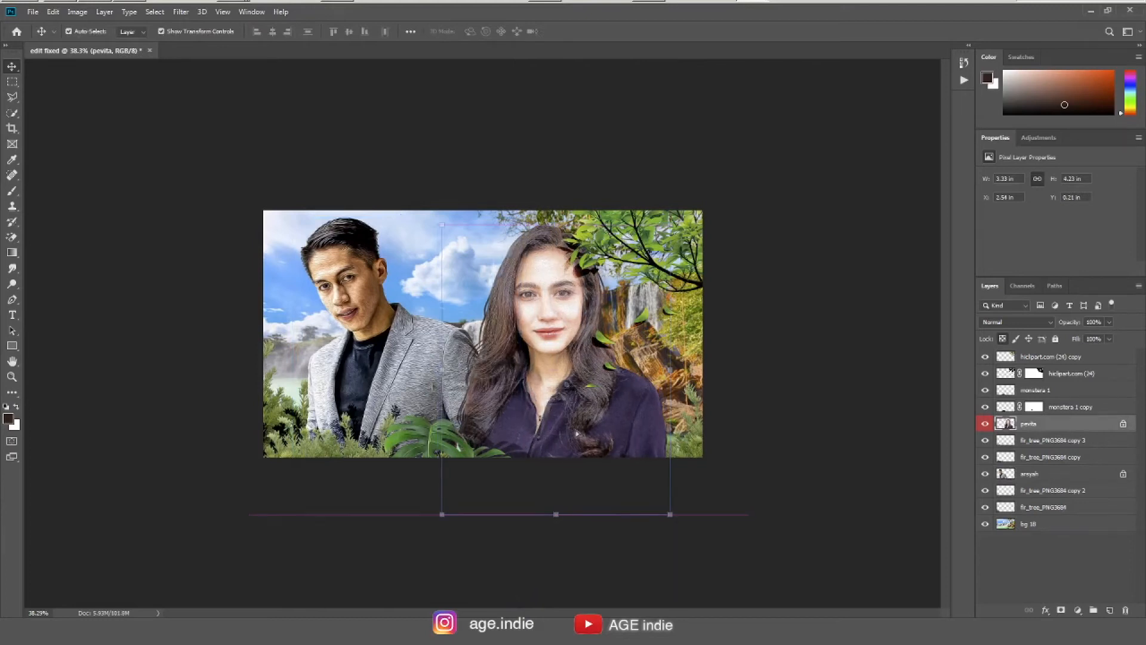
drag(625, 470, 618, 471)
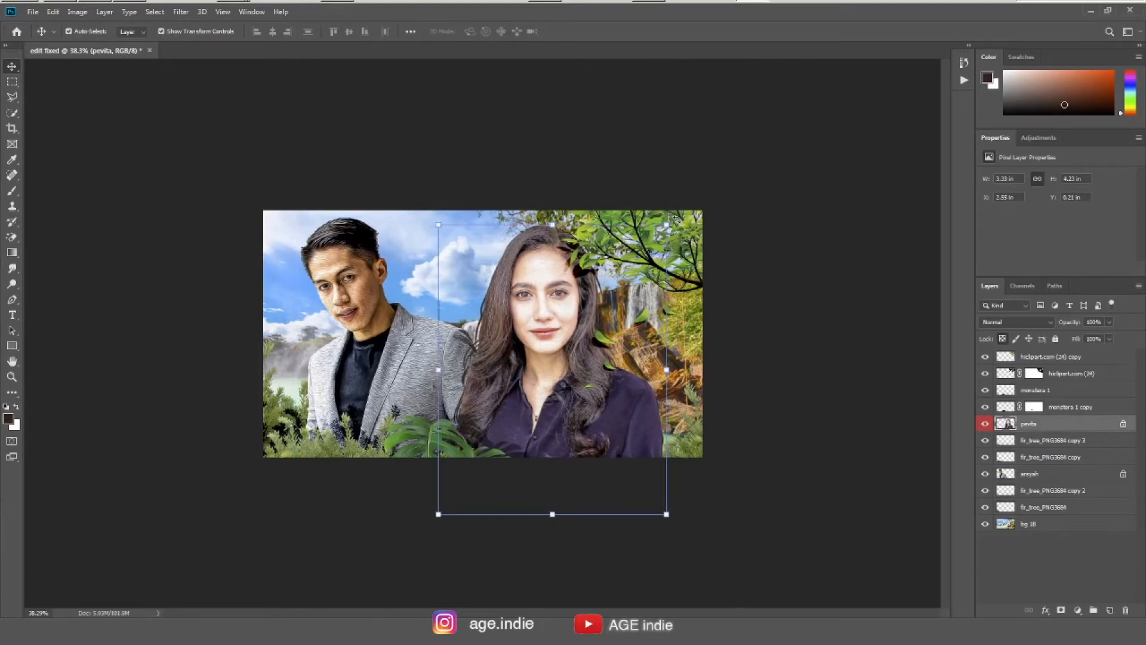
drag(673, 217, 670, 216)
click(572, 31)
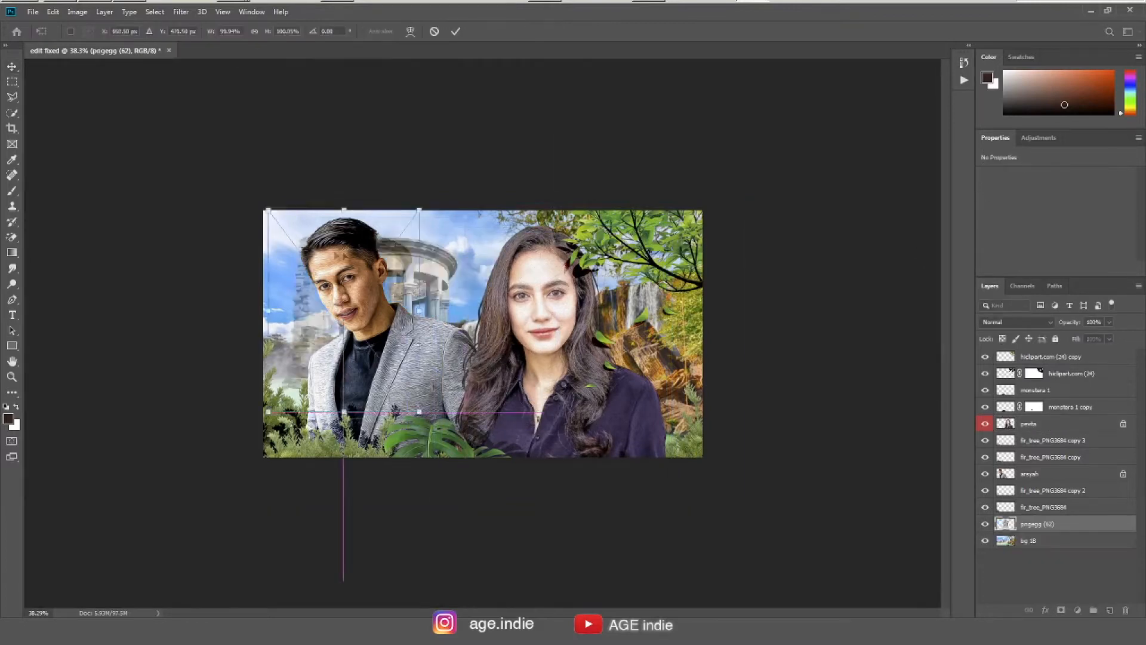
Position the pngegg (62) columned ruin behind the man at the canvas's left edge and shift the man slightly right.
drag(385, 276, 278, 341)
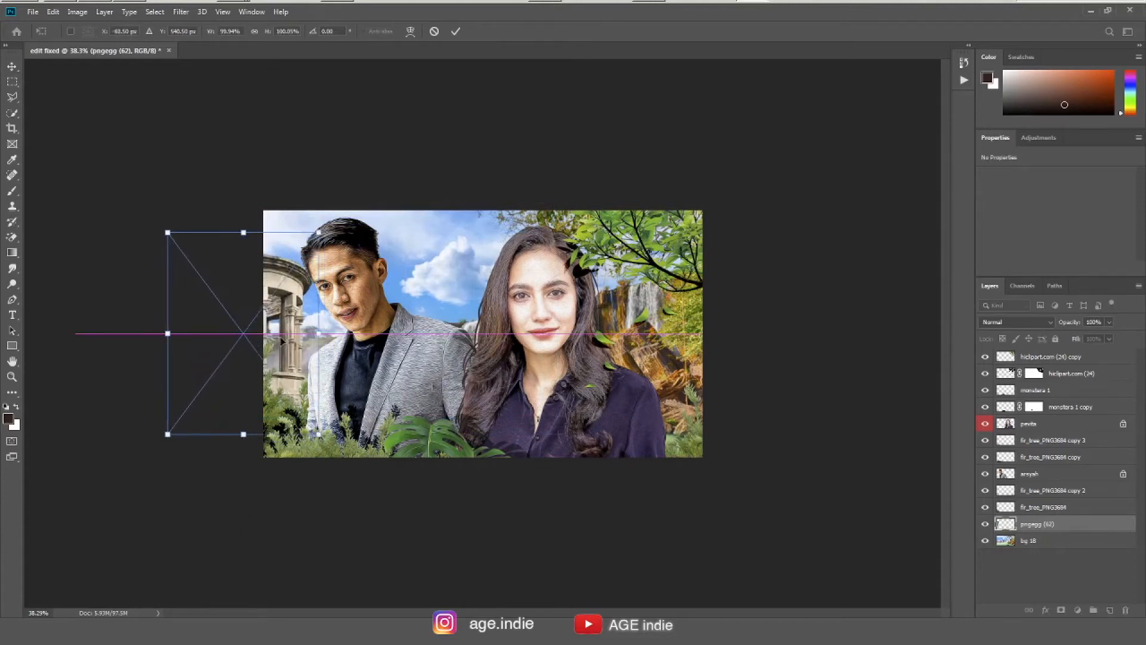
key(Return)
click(413, 364)
mouse_move(413, 364)
mouse_down()
mouse_move(424, 371)
mouse_move(409, 371)
mouse_up()
click(770, 289)
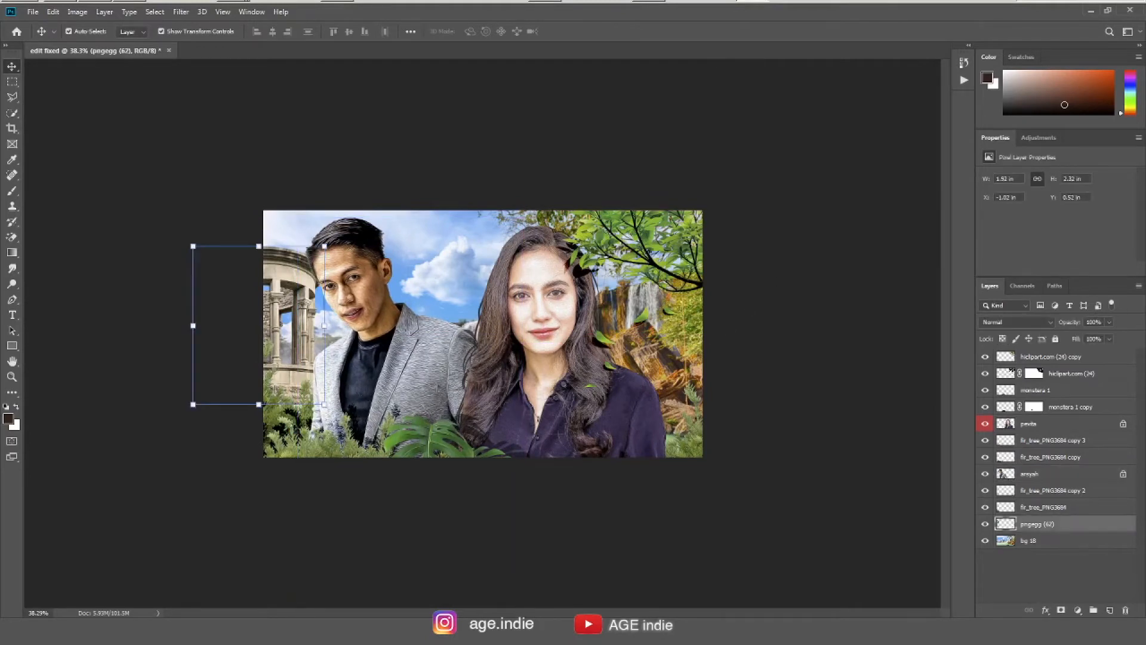
Scale the rainbow image down and position it in the sky between the man and the woman, behind both.
drag(263, 298, 508, 272)
drag(398, 436, 315, 519)
drag(450, 302, 463, 278)
drag(446, 240, 426, 264)
drag(311, 514, 380, 445)
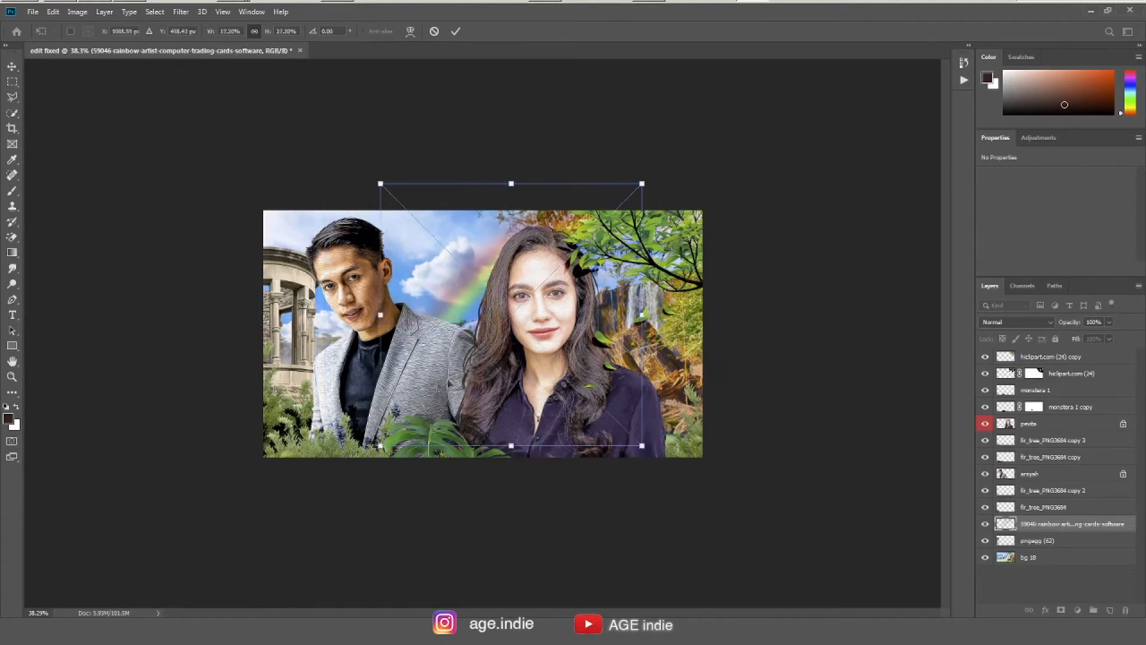
drag(461, 323, 434, 308)
key(Return)
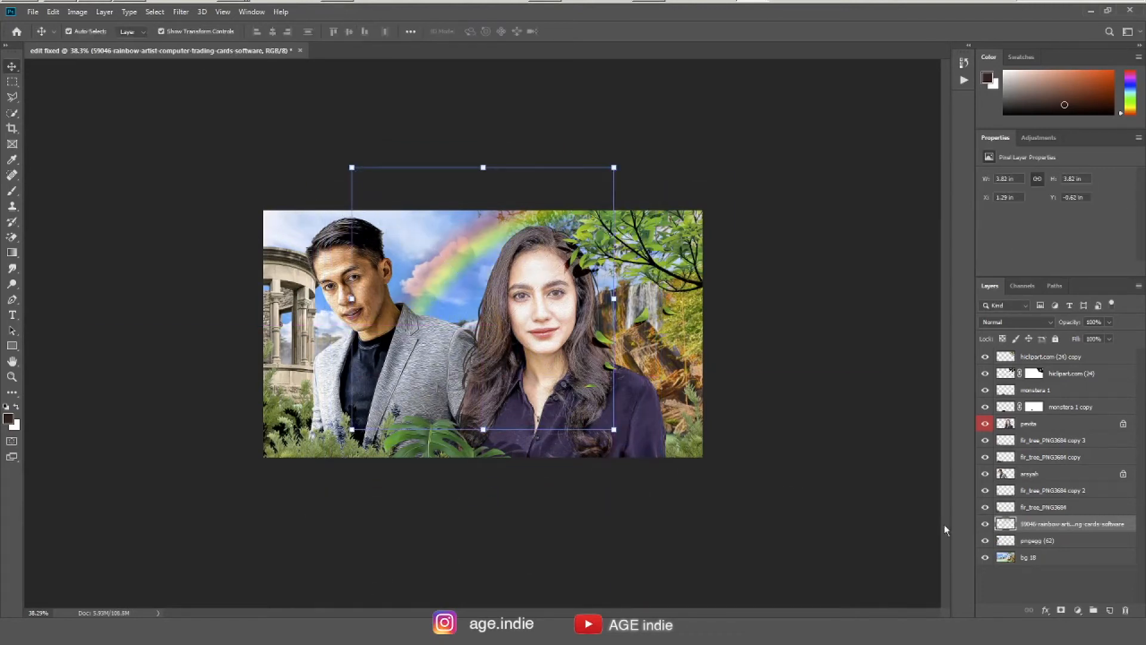
click(1076, 588)
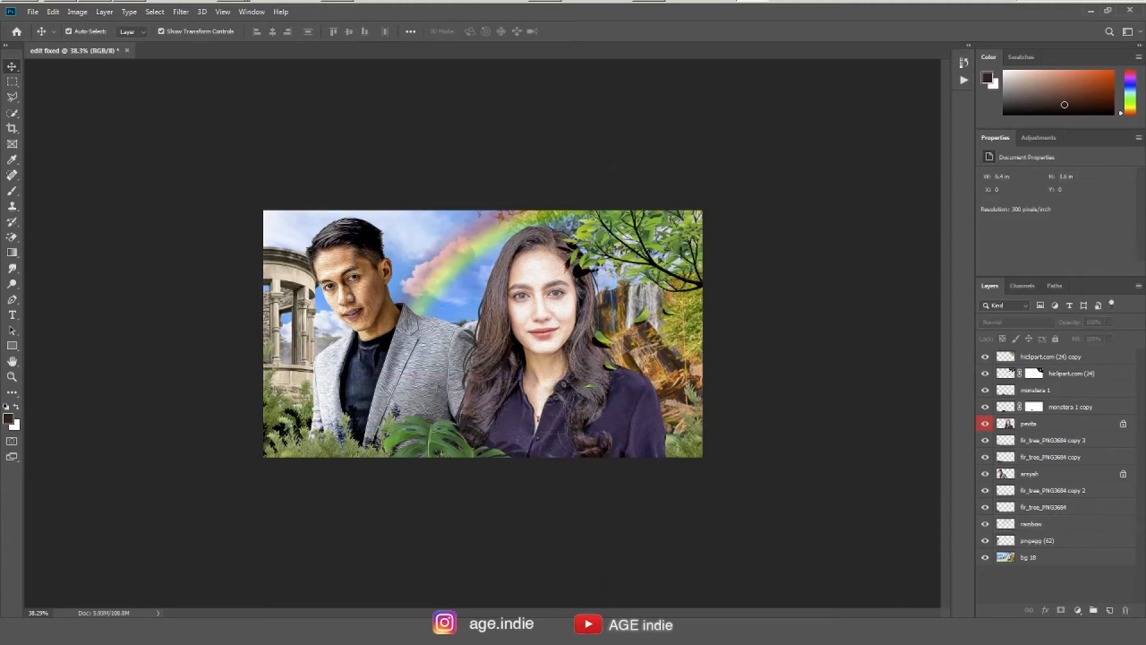
Link the leafy branch with its shadow layer and shift both slightly to the right.
click(1051, 356)
shift+click(1072, 373)
drag(654, 279, 665, 258)
key(ctrl+z)
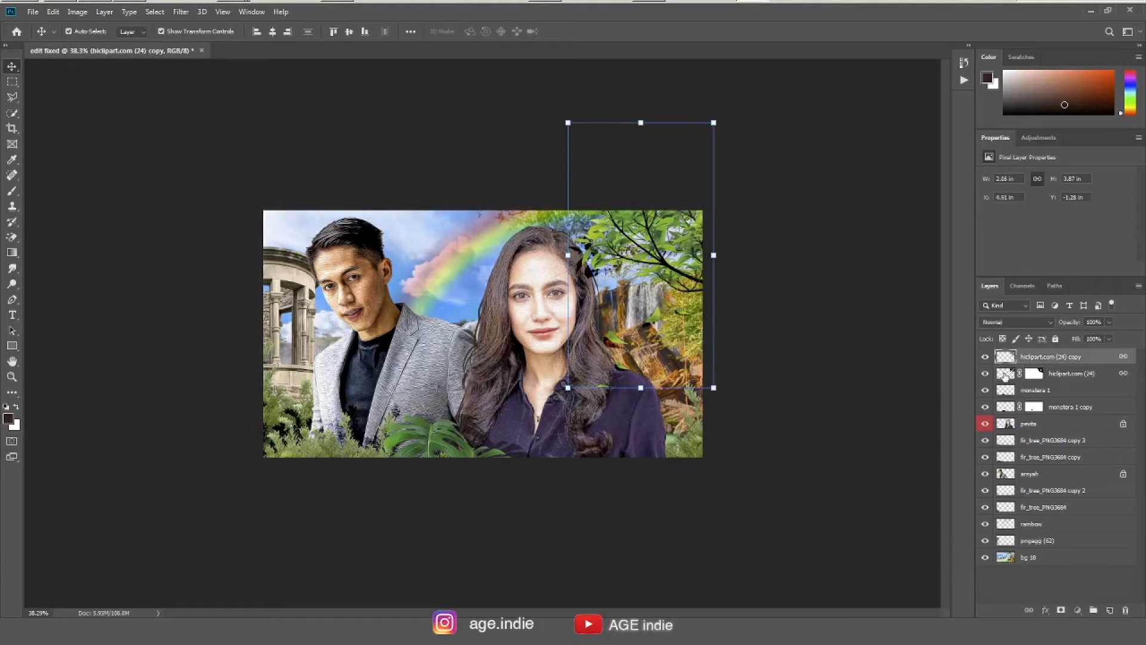
Adjust the branch shadow layer's opacity and move the man slightly closer to the woman.
click(1004, 374)
click(1109, 322)
click(1054, 585)
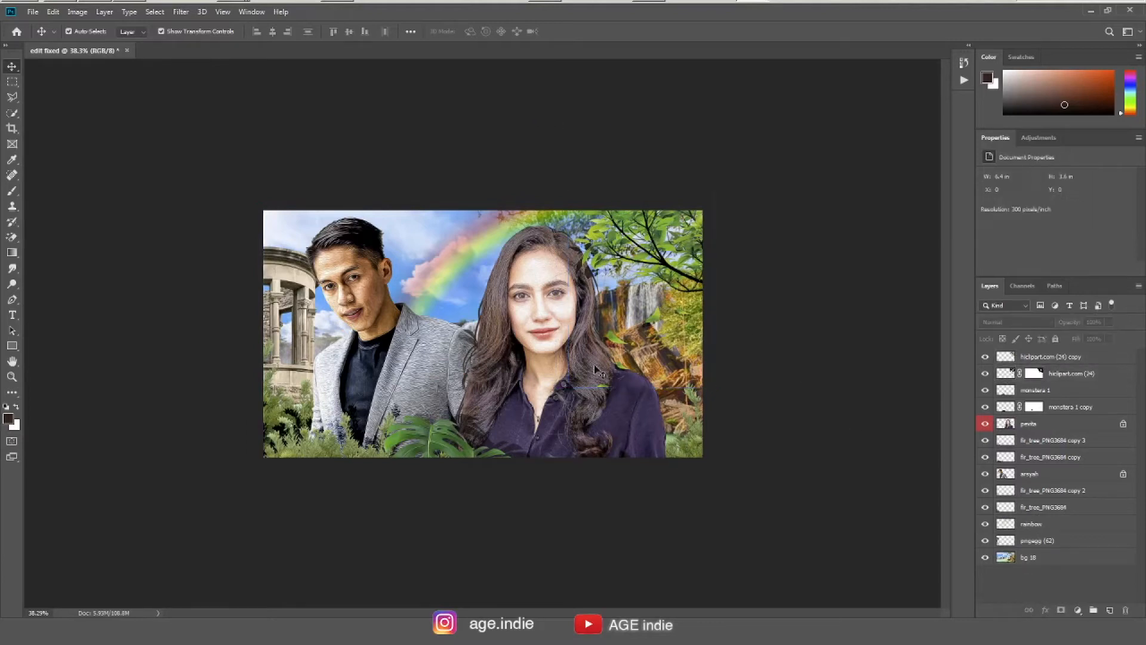
drag(408, 332, 393, 385)
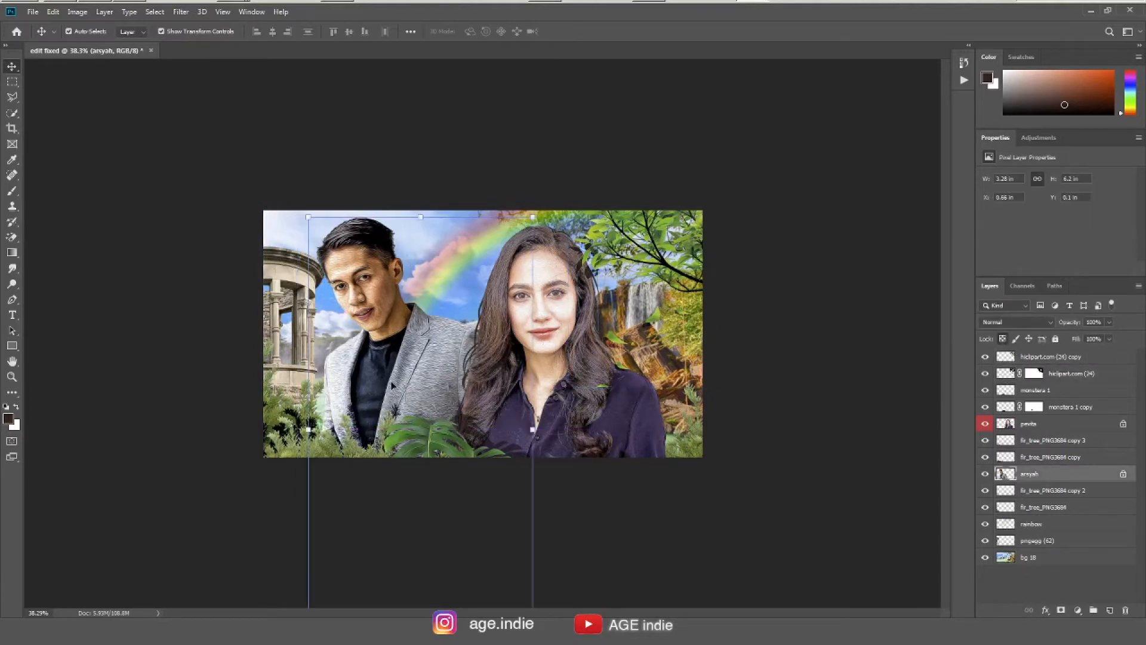
Place the light atas image above all layers with the Screen blend mode and shift it toward the upper-left corner.
click(1051, 357)
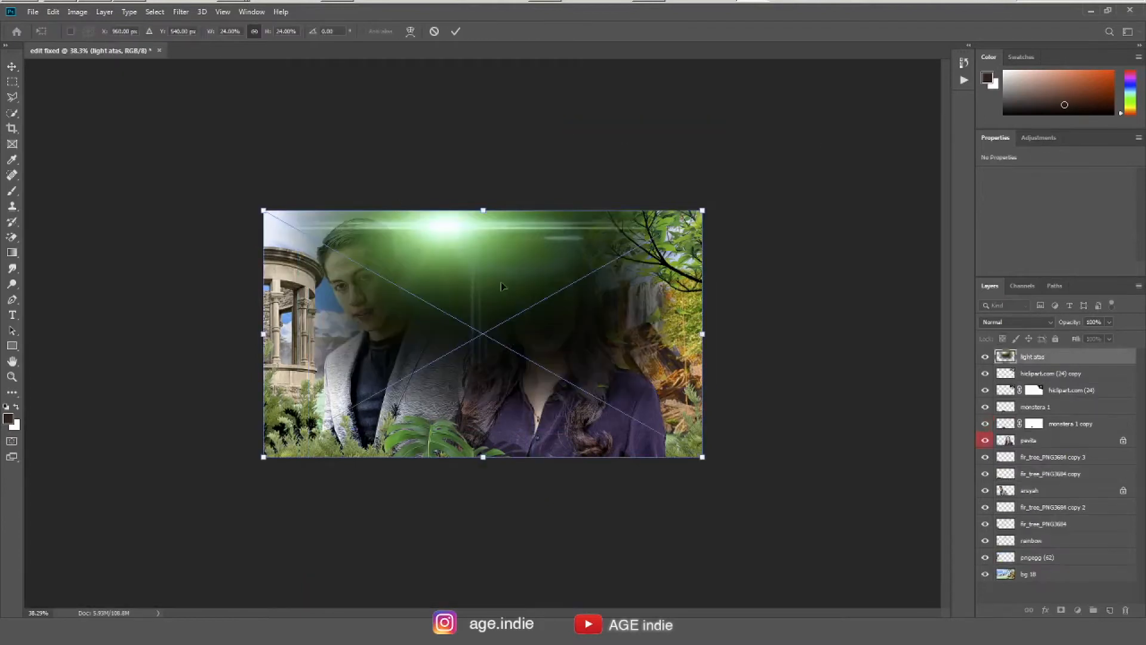
click(1035, 323)
click(1015, 404)
drag(465, 246, 428, 234)
key(Return)
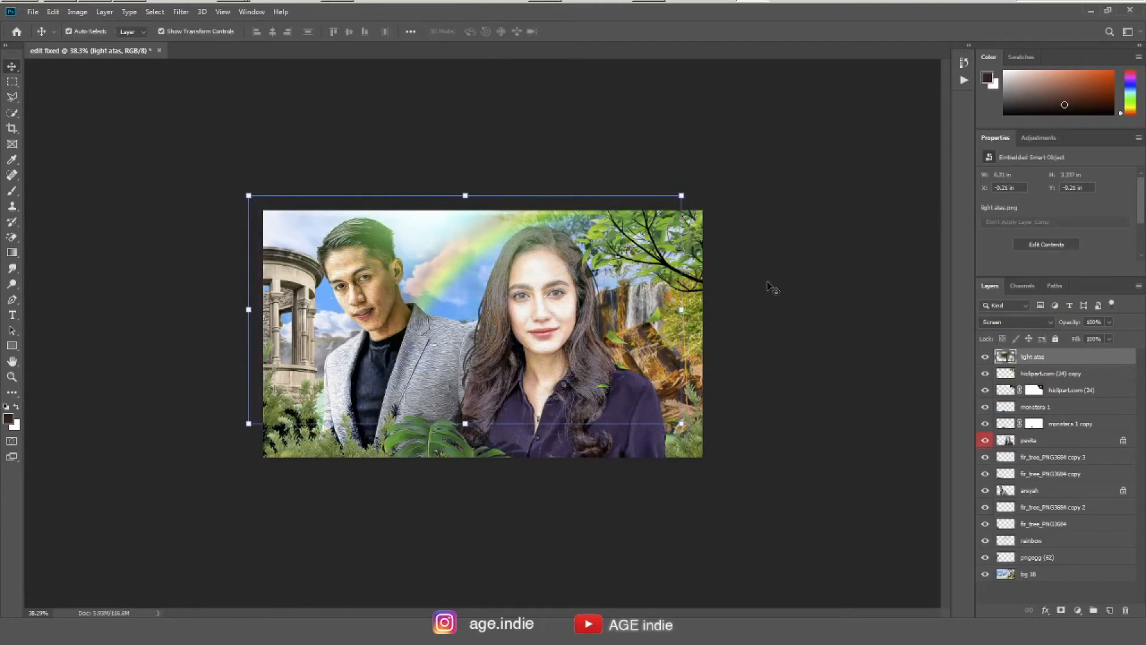
click(785, 197)
Add a new layer behind the man and paint a soft white haze across the lower background at 24% brush opacity.
click(1054, 507)
click(1109, 610)
key(b)
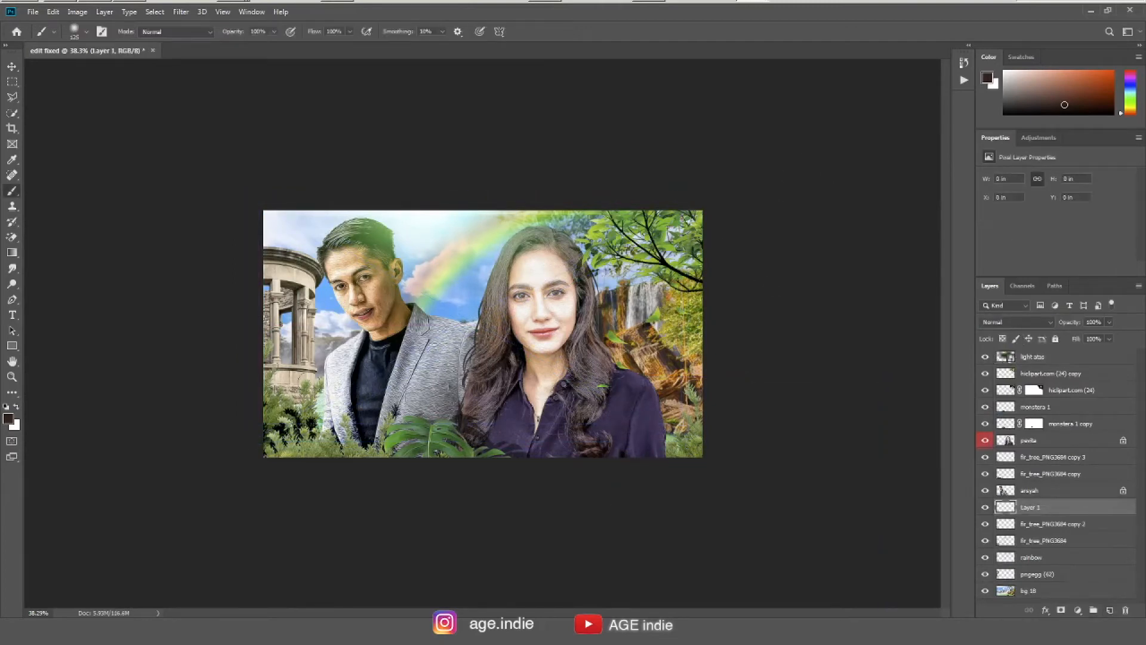
key(bracketleft)
key(bracketleft)
key(x)
mouse_move(334, 400)
mouse_down()
mouse_move(269, 435)
mouse_move(349, 334)
mouse_move(332, 257)
mouse_move(465, 287)
mouse_move(507, 334)
mouse_move(597, 311)
mouse_move(647, 418)
mouse_up()
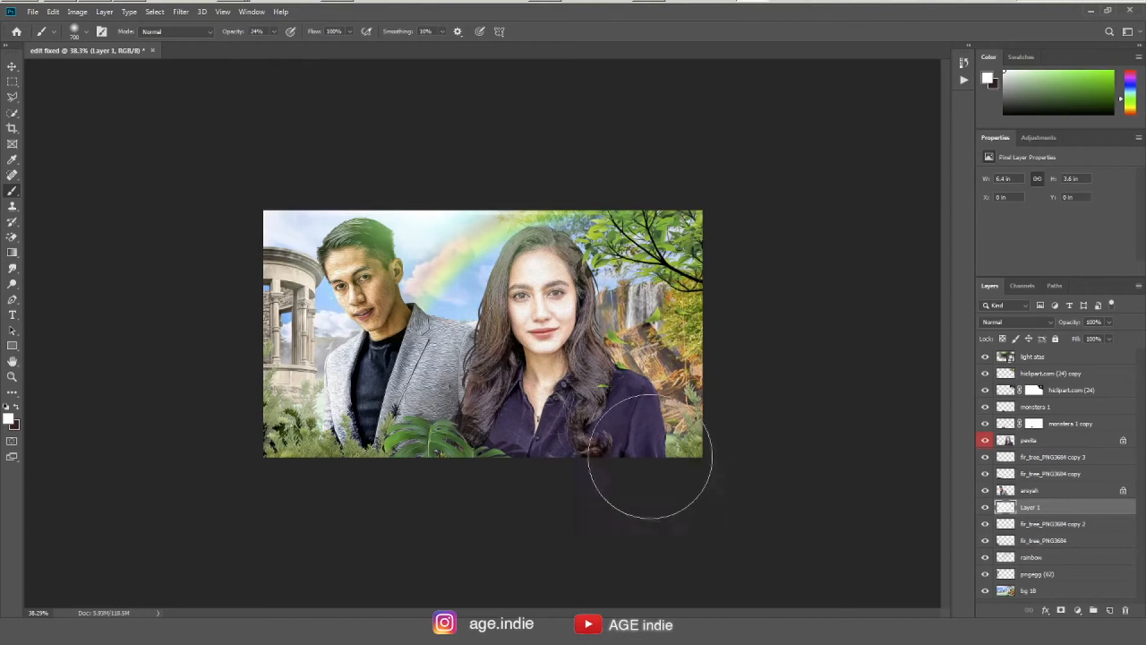
Set a much smaller brush at 87% opacity and paint white haze along the edge of the woman's shoulder.
key(bracketleft)
key(bracketleft)
key(bracketleft)
key(bracketleft)
key(bracketleft)
key(bracketleft)
click(274, 31)
drag(275, 44, 310, 45)
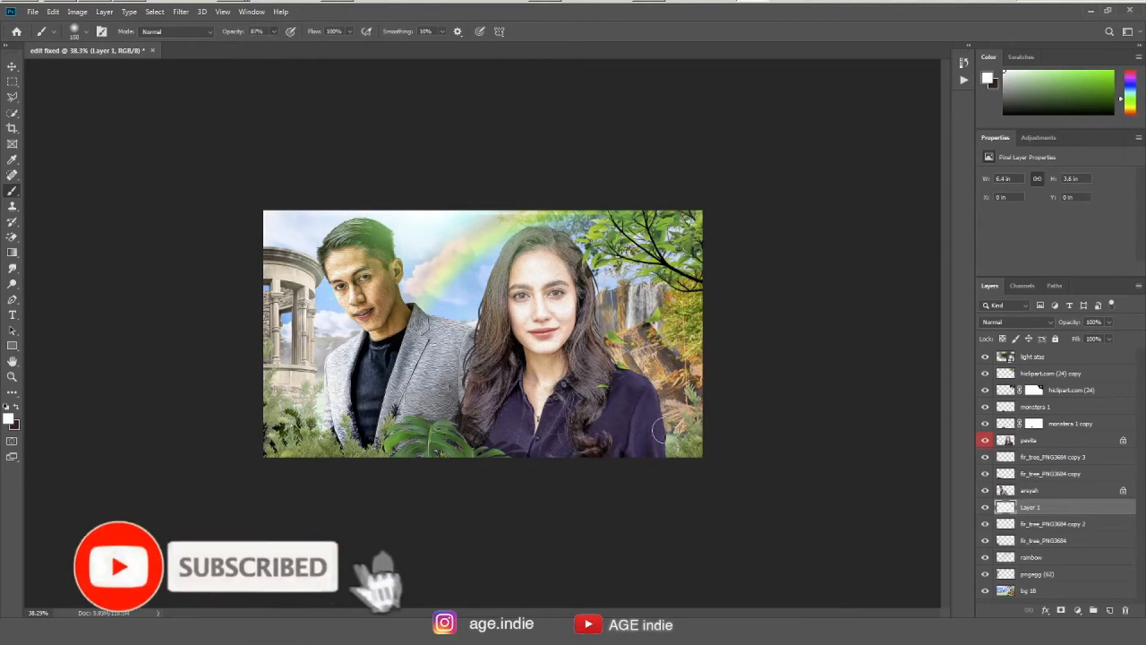
key(bracketleft)
key(bracketleft)
drag(667, 428, 665, 442)
Enlarge the brush up to 400 px and paint more white haze in the background around the couple.
key(bracketright)
key(bracketright)
key(bracketright)
key(bracketright)
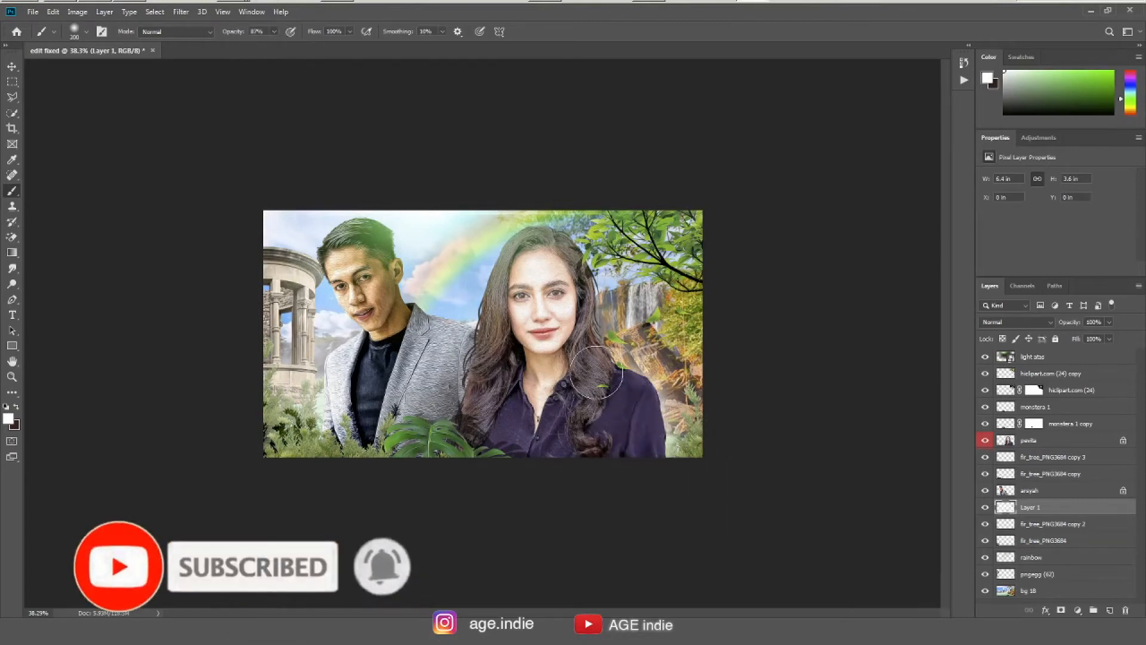
key(bracketright)
key(bracketright)
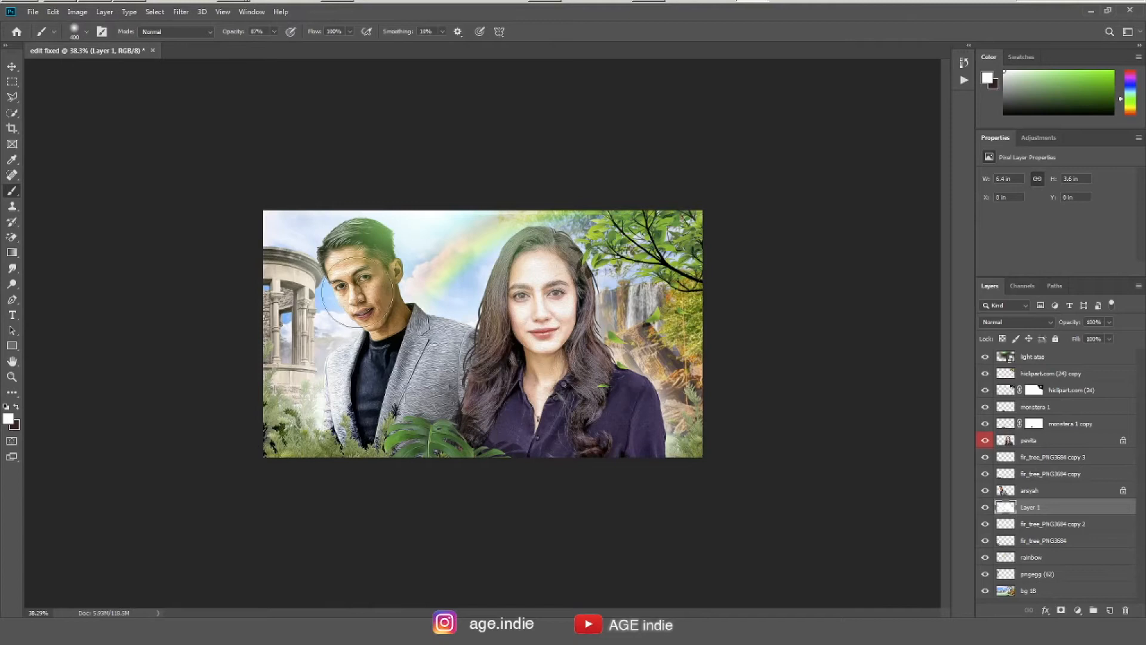
key(bracketright)
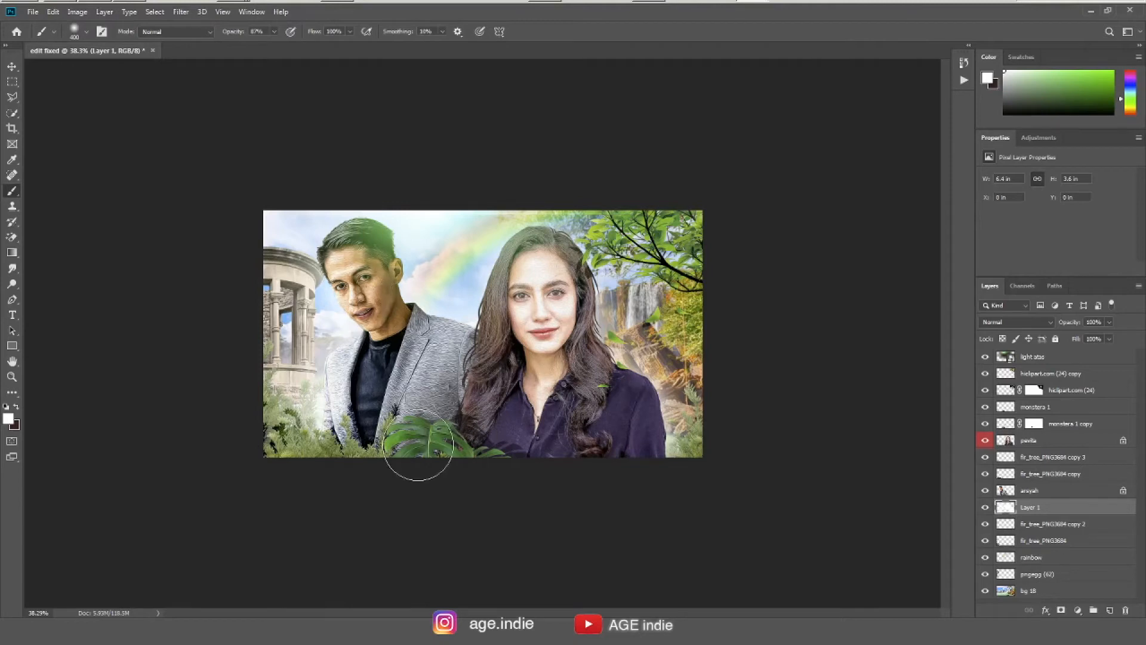
Add a new layer above the man and paint white haze over his jacket beside the woman's hair with an enlarged brush.
key(v)
drag(1009, 490, 1000, 530)
key(ctrl+shift+alt+n)
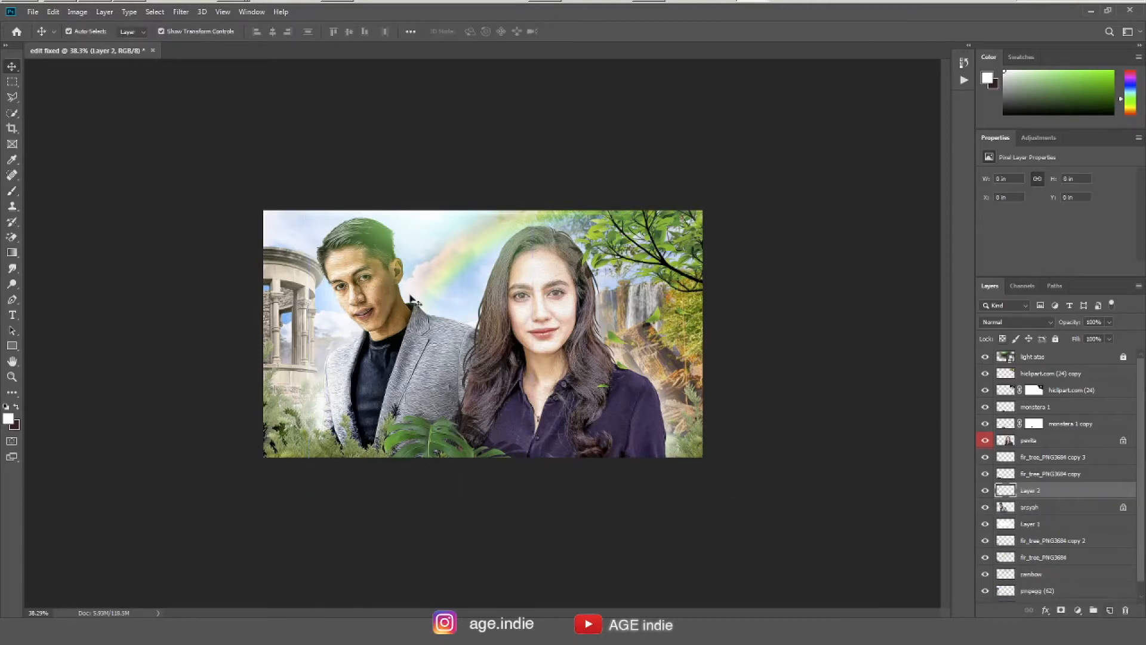
key(b)
key(bracketright)
key(bracketright)
click(488, 358)
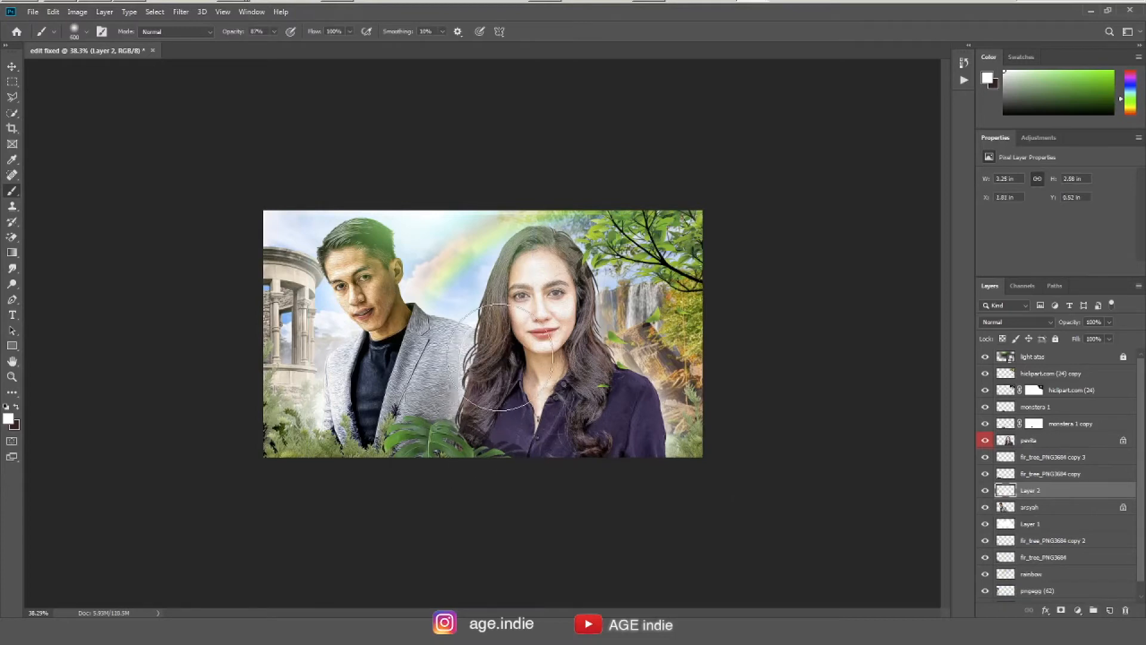
click(485, 409)
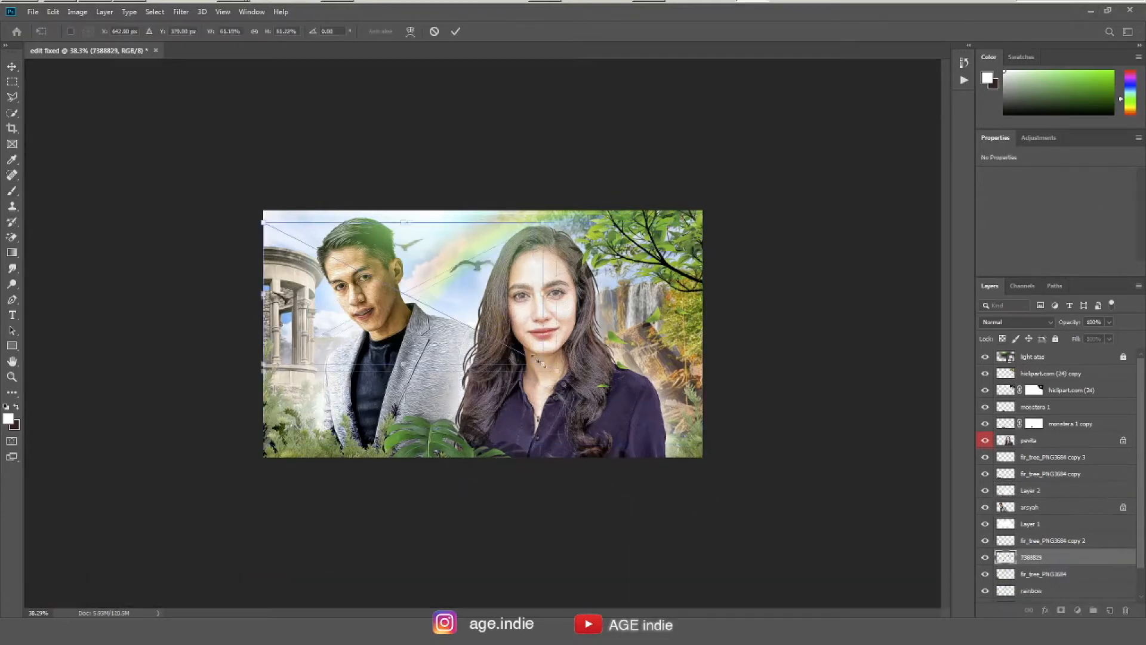
Scale the placed birds image down to about 46% and position the birds in the sky between the two heads.
drag(541, 362, 462, 323)
drag(400, 268, 414, 262)
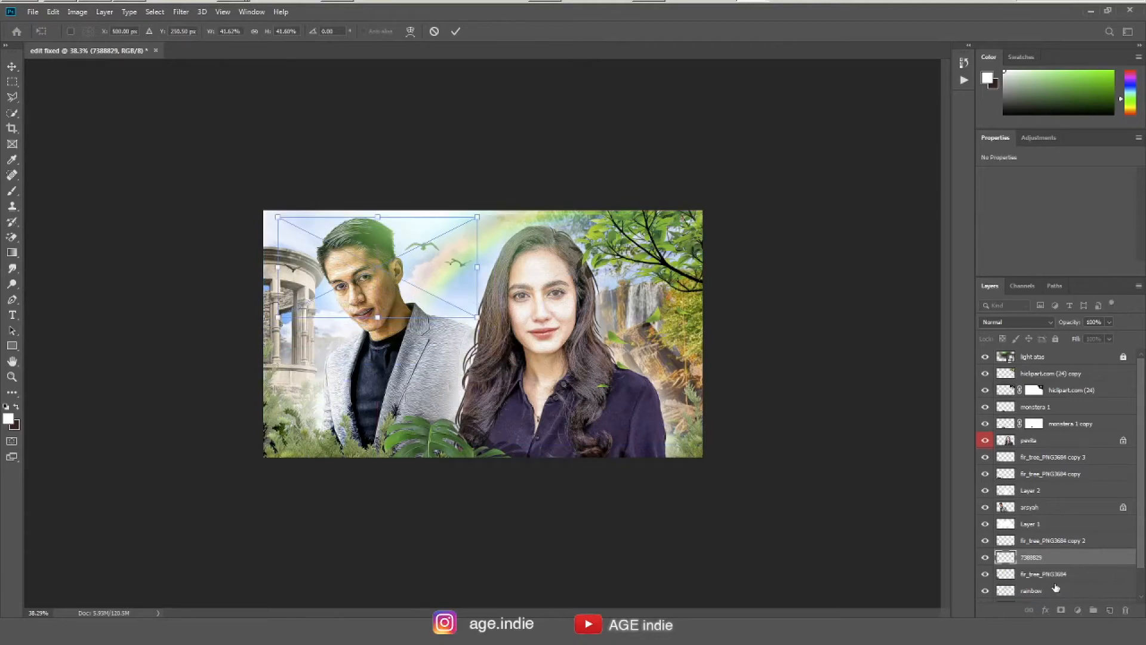
key(Return)
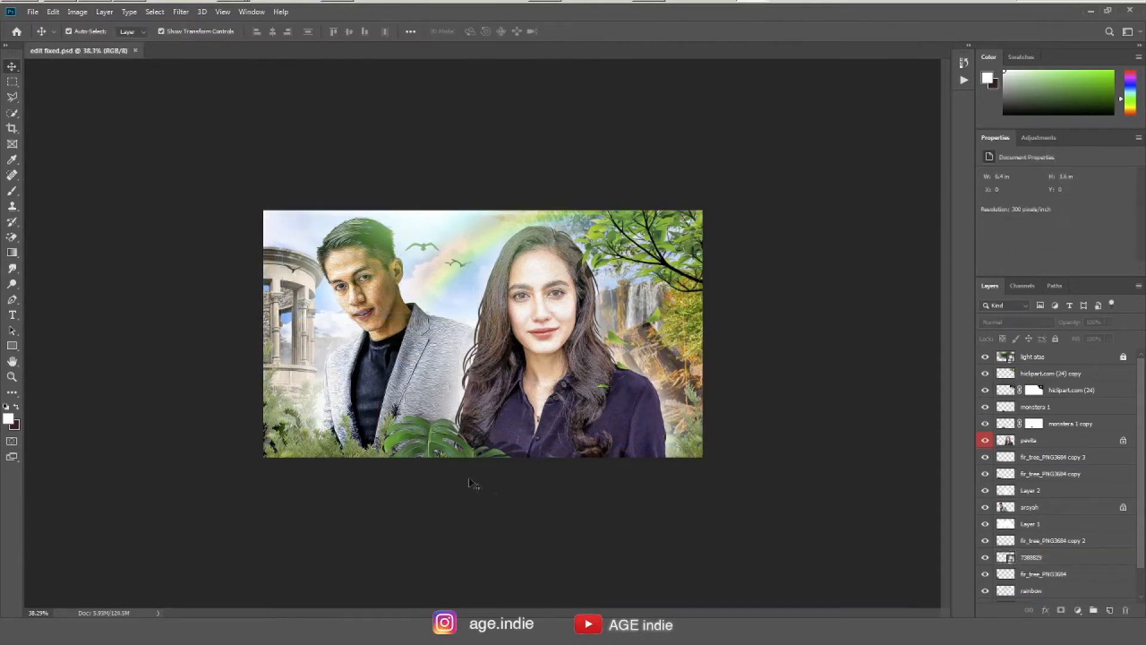
Smudge the woman's face, neck and hair at 100% strength into a smooth painted look.
key(ctrl+plus)
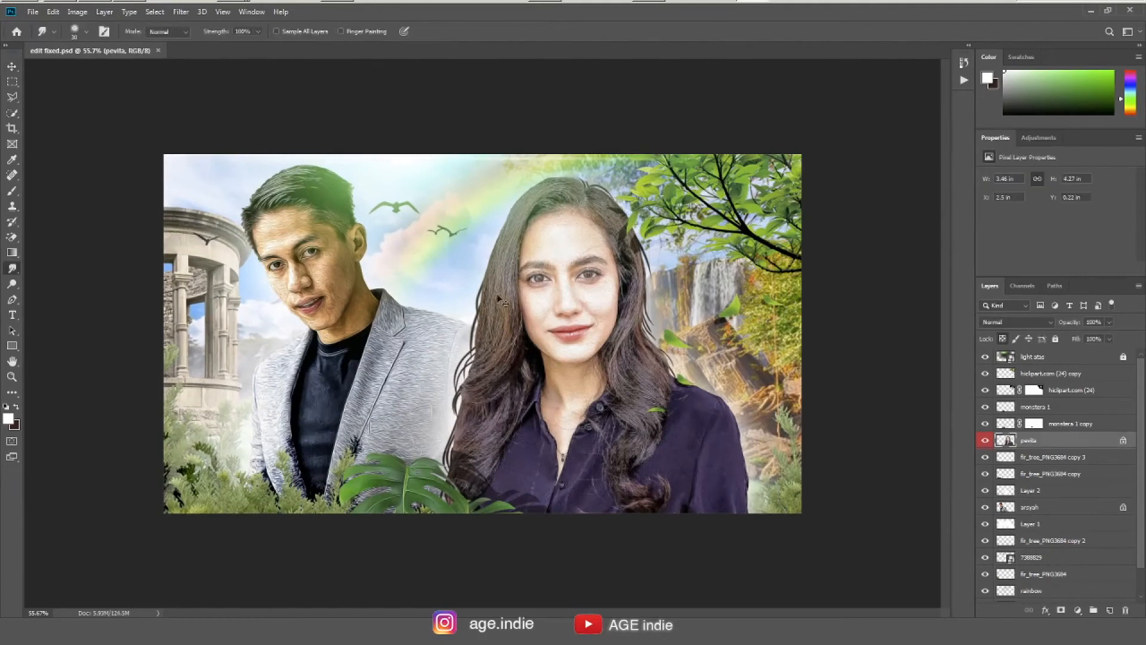
scroll(569, 305, up, 5)
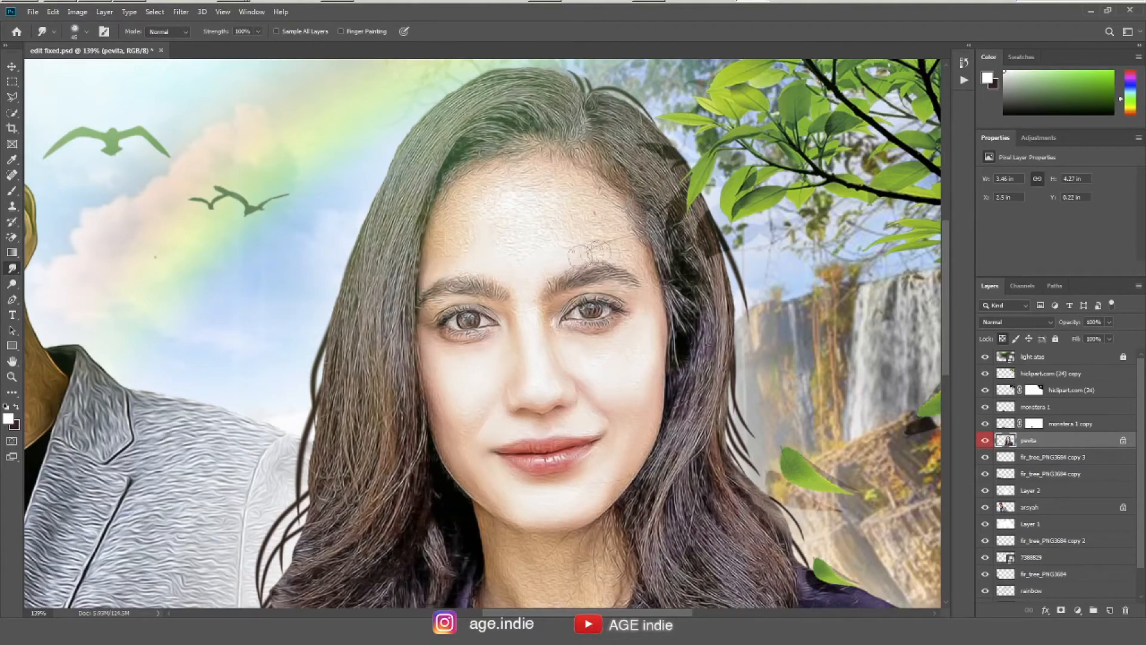
mouse_move(516, 261)
mouse_down()
mouse_move(558, 217)
mouse_move(561, 158)
mouse_move(483, 197)
mouse_move(466, 235)
mouse_move(541, 254)
mouse_up()
drag(600, 505, 618, 370)
drag(507, 478, 506, 548)
drag(556, 597, 542, 546)
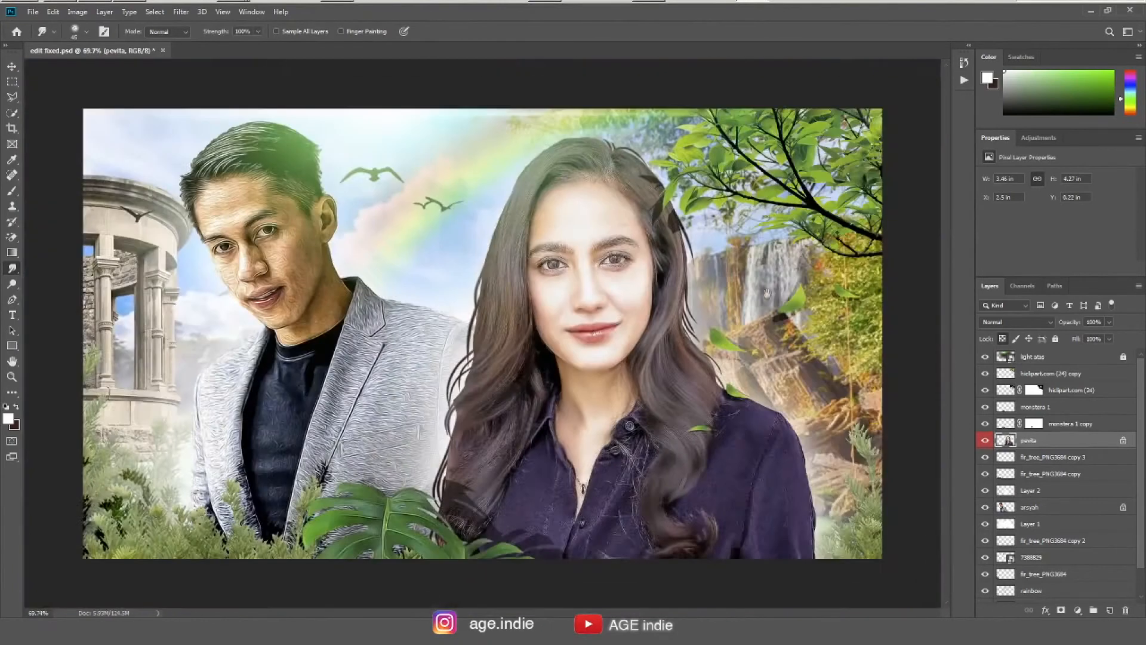
Darken the woman's hair with the Burn tool set to Midtones at 50% exposure.
key(o)
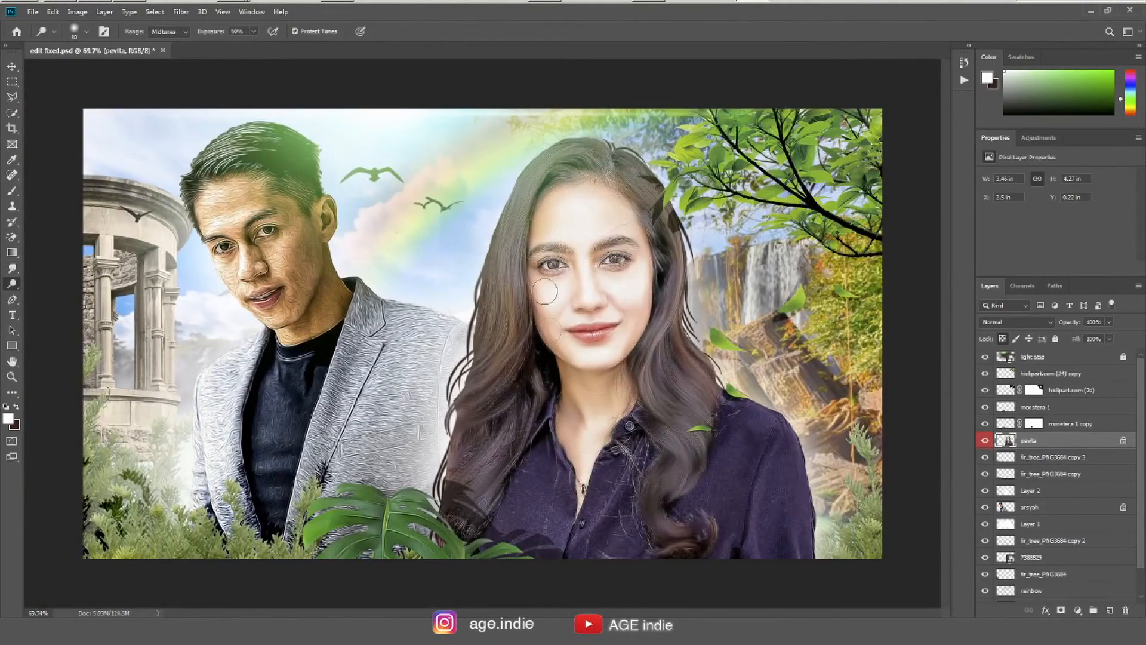
key(shift+o)
mouse_move(669, 262)
mouse_down()
mouse_move(682, 383)
mouse_move(678, 372)
mouse_move(666, 457)
mouse_up()
key(bracketright)
key(bracketright)
mouse_move(587, 156)
mouse_down()
mouse_move(552, 168)
mouse_move(482, 430)
mouse_up()
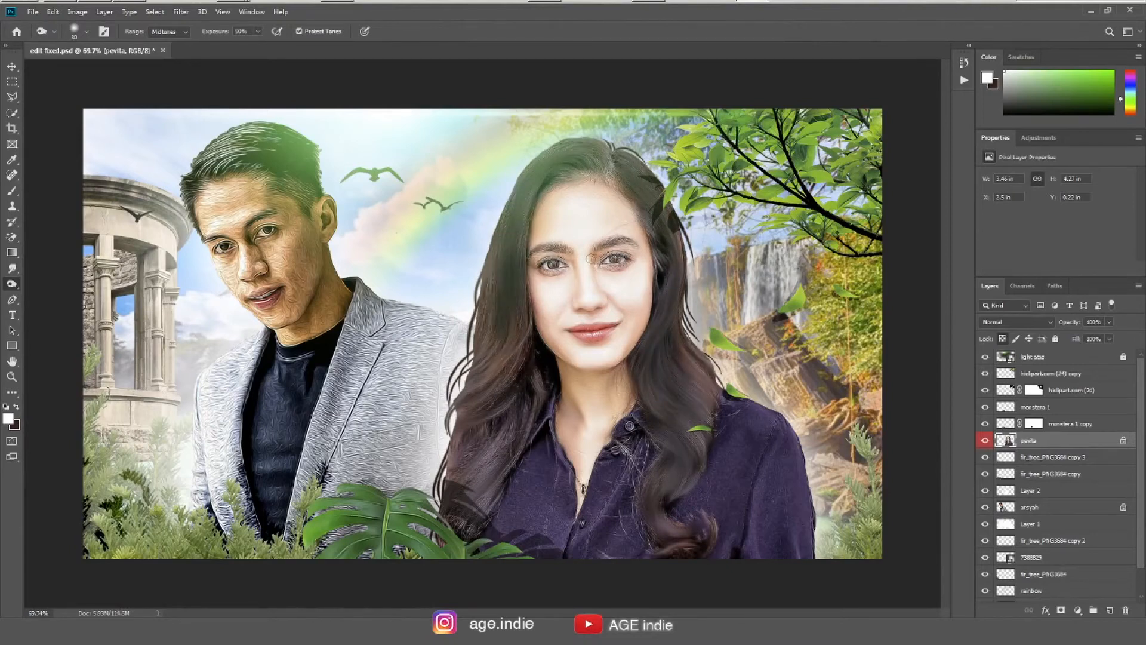
Smudge the skin texture on the man's cheek smooth at 100% strength on his own layer.
click(1007, 510)
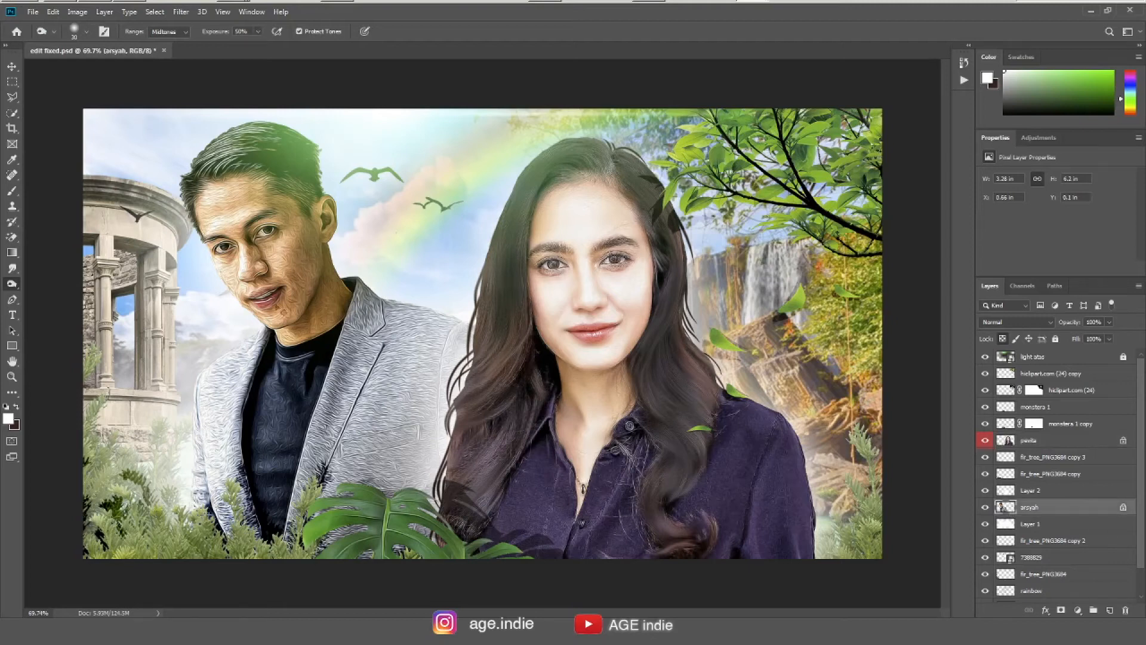
scroll(269, 238, up, 5)
drag(578, 203, 570, 257)
click(12, 269)
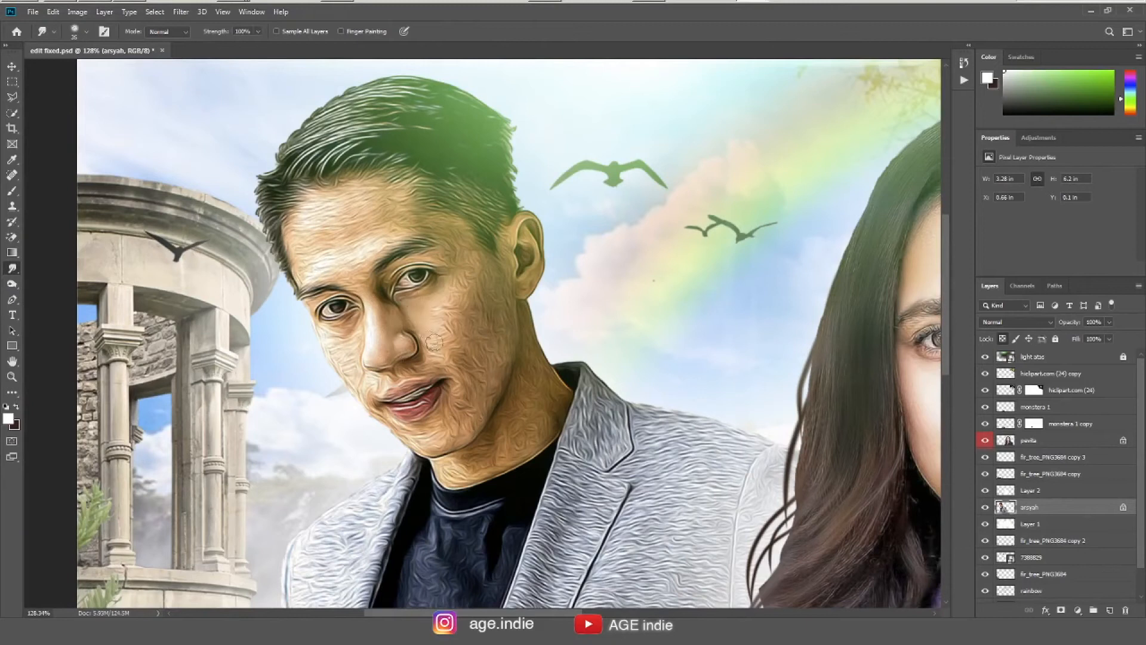
mouse_move(472, 301)
mouse_down()
mouse_move(475, 265)
mouse_move(510, 232)
mouse_move(503, 286)
mouse_up()
key([)
key(bracketleft)
key(bracketright)
Smudge the side of the man's face, his hair and his neck with varied brush sizes.
mouse_move(324, 328)
mouse_down()
mouse_move(361, 308)
mouse_move(361, 262)
mouse_move(467, 250)
mouse_move(308, 251)
mouse_move(366, 244)
mouse_move(419, 192)
mouse_move(312, 233)
mouse_move(275, 219)
mouse_up()
key(bracketright)
key(bracketright)
key(bracketright)
key(bracketleft)
key(bracketleft)
mouse_move(385, 128)
mouse_down()
mouse_move(322, 170)
mouse_move(298, 149)
mouse_up()
mouse_move(526, 340)
mouse_down()
mouse_move(504, 445)
mouse_move(543, 375)
mouse_move(520, 433)
mouse_move(482, 455)
mouse_up()
Lighten the man's face with an enlarged Dodge tool brush set to Midtones at 50% exposure.
key(o)
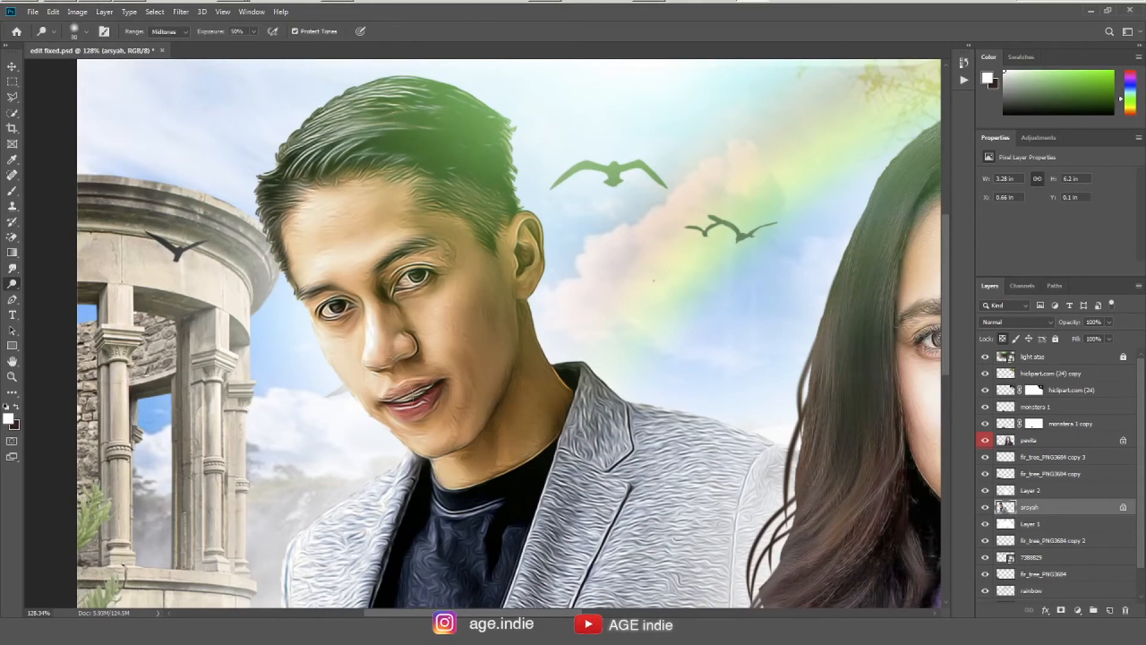
key(bracketright)
key(bracketright)
key(bracketright)
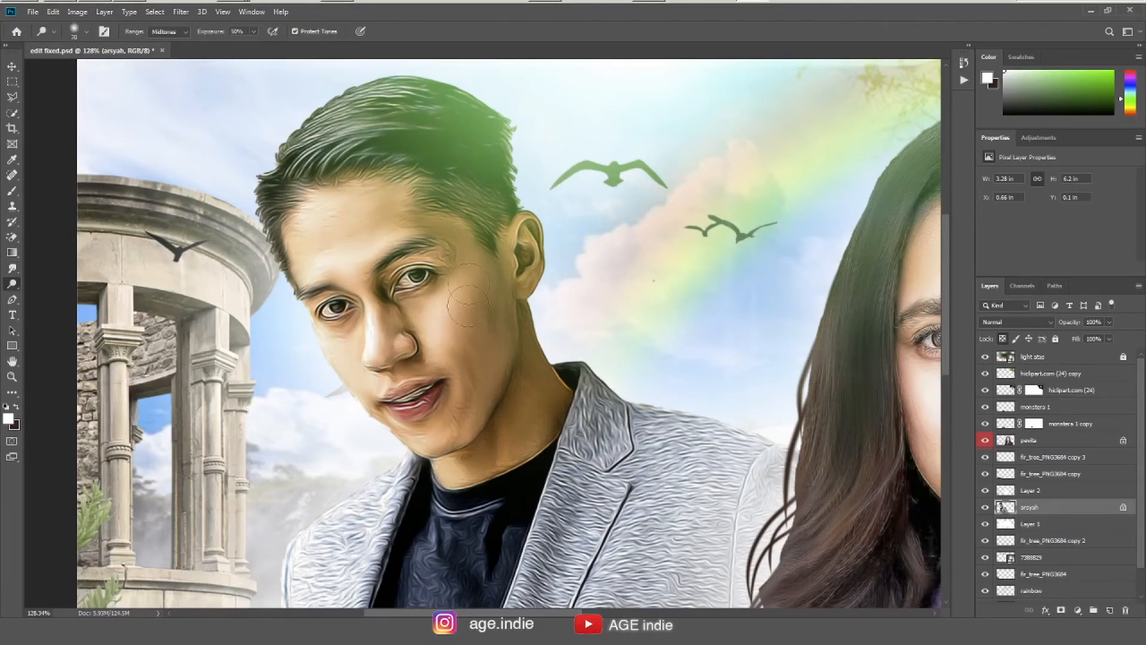
scroll(489, 415, down, 5)
scroll(301, 343, up, 3)
drag(300, 343, 438, 274)
Smudge the remaining texture across the man's portrait, including his shirt and grey jacket, with progressively larger brushes.
key(r)
mouse_move(416, 325)
mouse_down()
mouse_move(461, 335)
mouse_move(414, 356)
mouse_move(429, 310)
mouse_move(384, 404)
mouse_move(428, 425)
mouse_move(423, 403)
mouse_up()
key(bracketright)
mouse_move(535, 192)
mouse_down()
mouse_move(531, 234)
mouse_move(437, 485)
mouse_move(528, 279)
mouse_up()
key(bracketright)
mouse_move(579, 220)
mouse_down()
mouse_move(624, 275)
mouse_move(574, 358)
mouse_move(593, 441)
mouse_move(358, 295)
mouse_move(298, 460)
mouse_up()
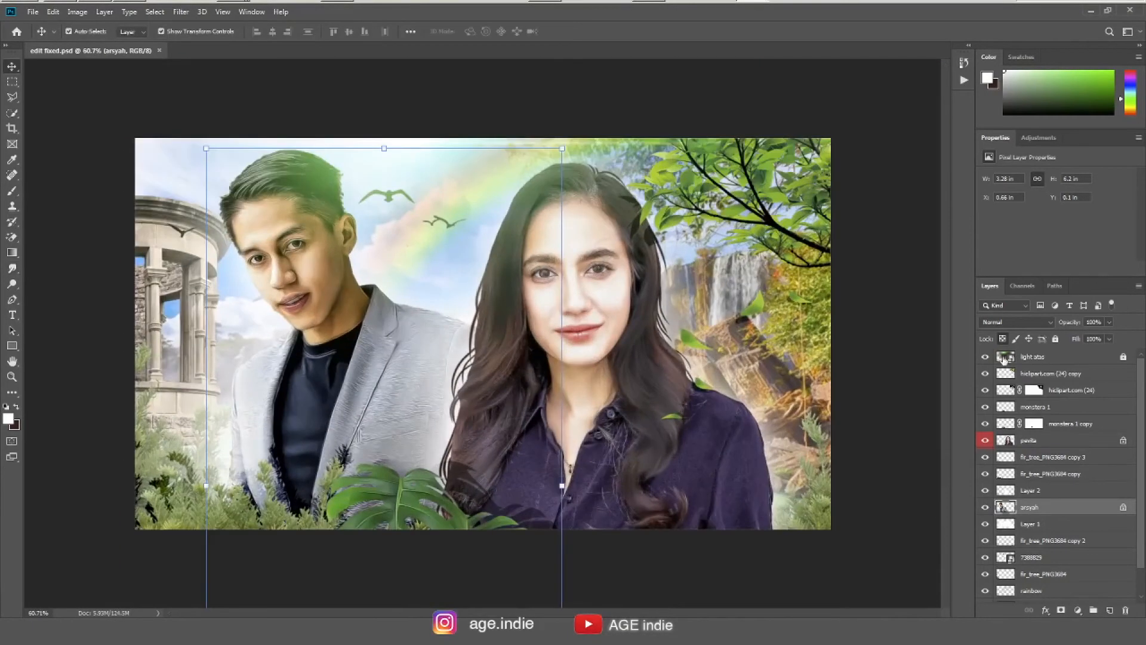
Place the dust image above the light atas layer and set its blend mode to Screen.
click(1005, 359)
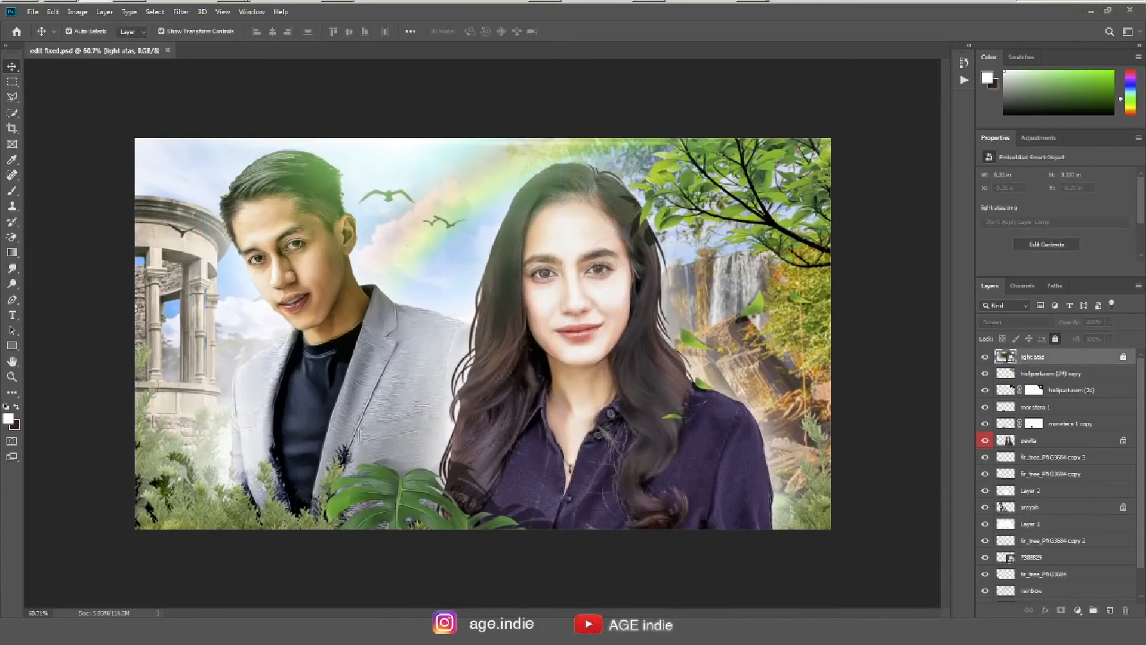
click(1016, 322)
click(992, 406)
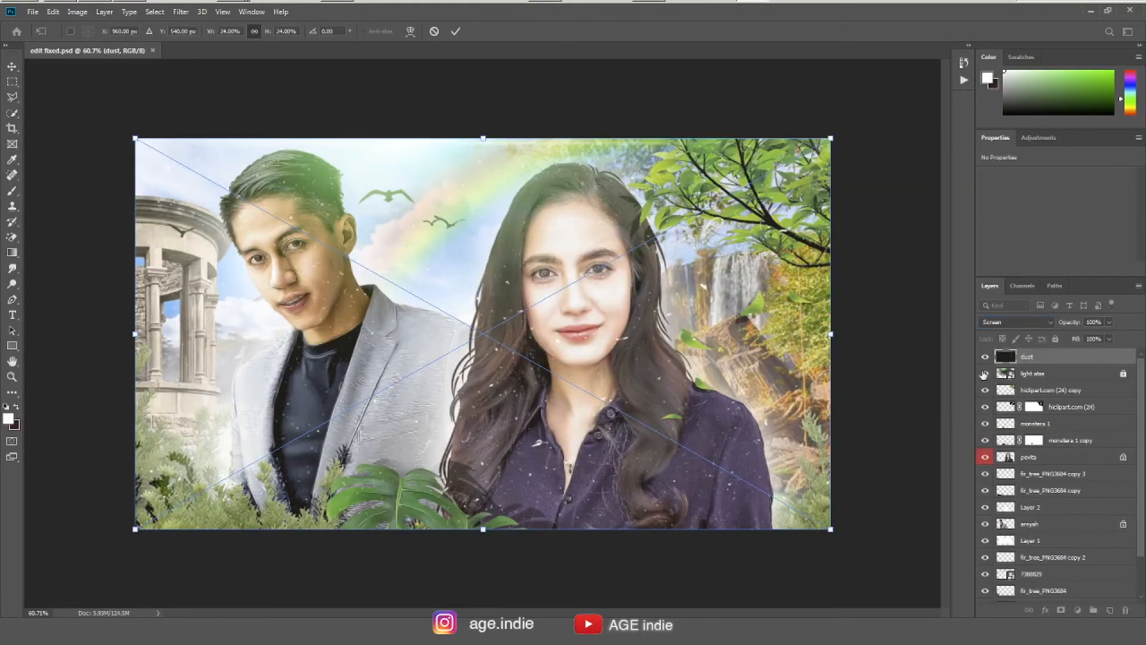
Add a mask to the dust layer and paint black at 87% opacity over both faces to hide the dust there.
click(1061, 610)
key(b)
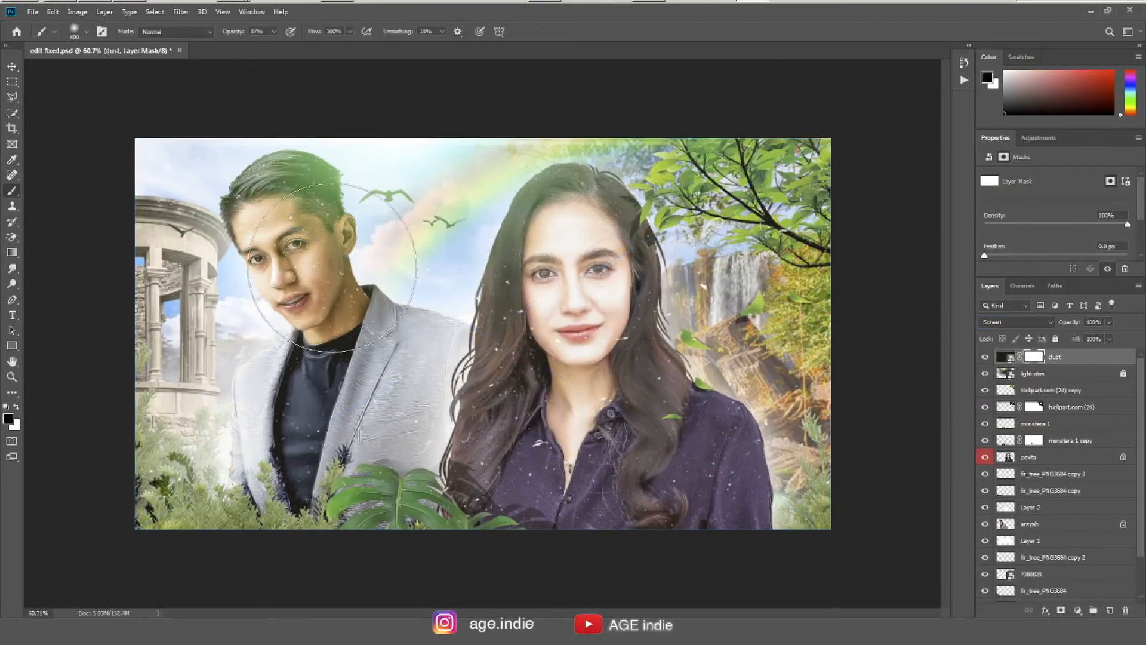
mouse_move(312, 293)
mouse_down()
mouse_move(273, 278)
mouse_move(280, 304)
mouse_up()
key(bracketleft)
key(bracketleft)
key(bracketleft)
drag(577, 271, 564, 281)
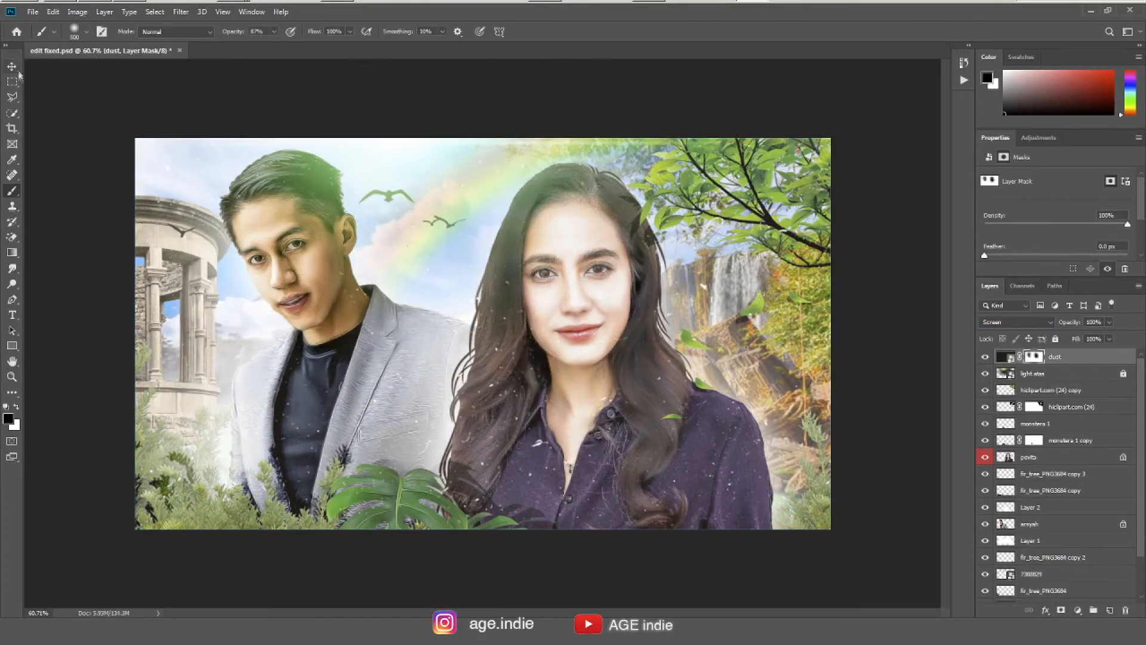
Save the document and add a Color Lookup adjustment above the dust layer using the 2Strip.look 3D LUT.
key(v)
key(ctrl+s)
click(1005, 356)
click(1078, 611)
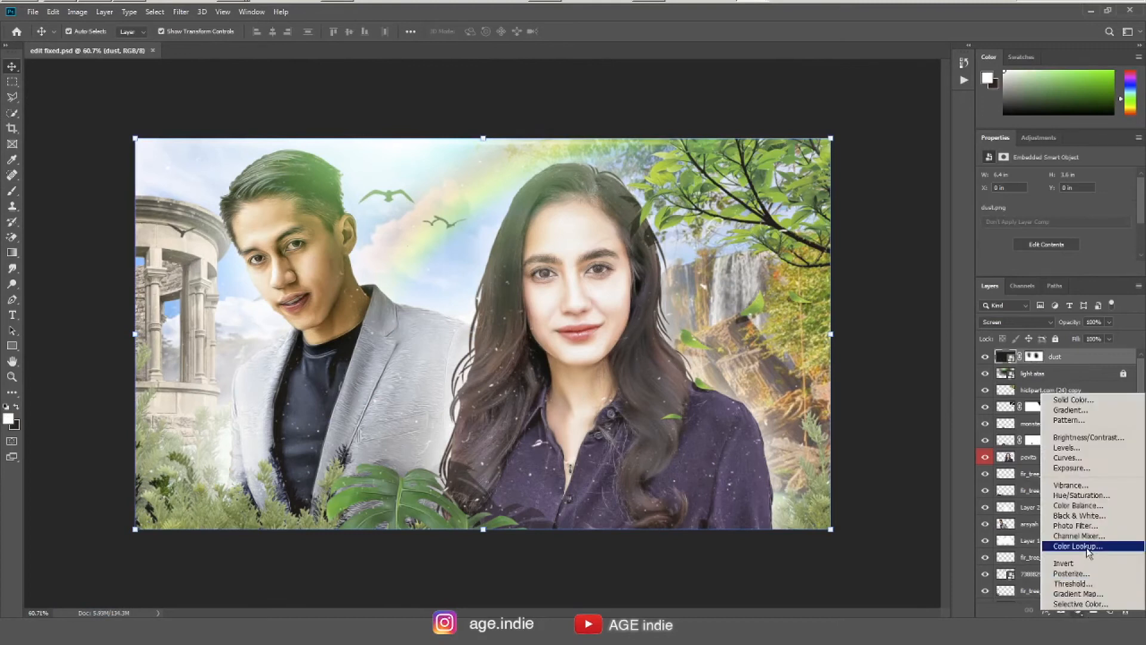
click(1048, 548)
click(1079, 177)
click(1050, 226)
scroll(747, 388, up, 1)
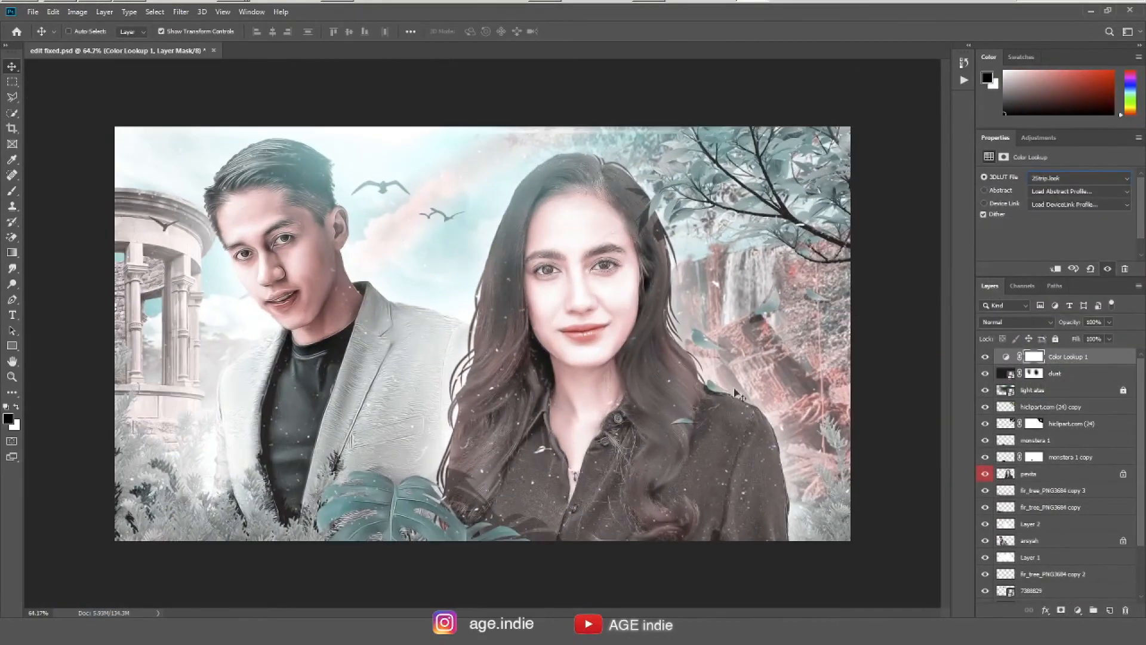
Compare the image with and without the Color Lookup layer and lower its opacity to about 43%.
key(ctrl+2)
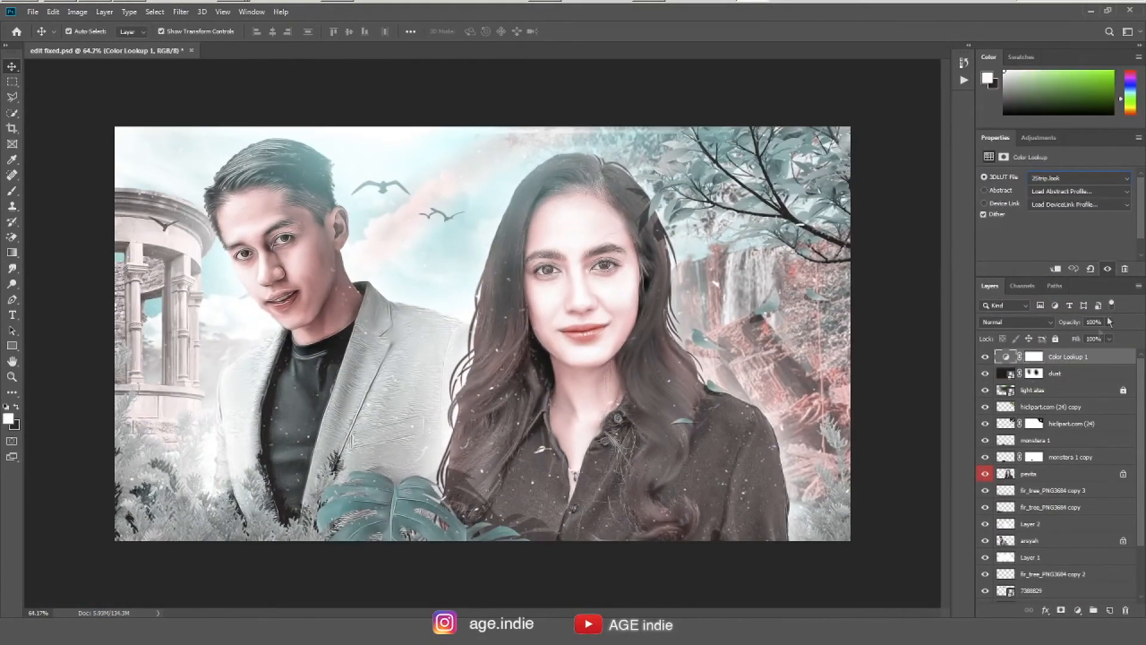
click(1107, 270)
click(1107, 270)
drag(1093, 277, 1085, 345)
click(1109, 389)
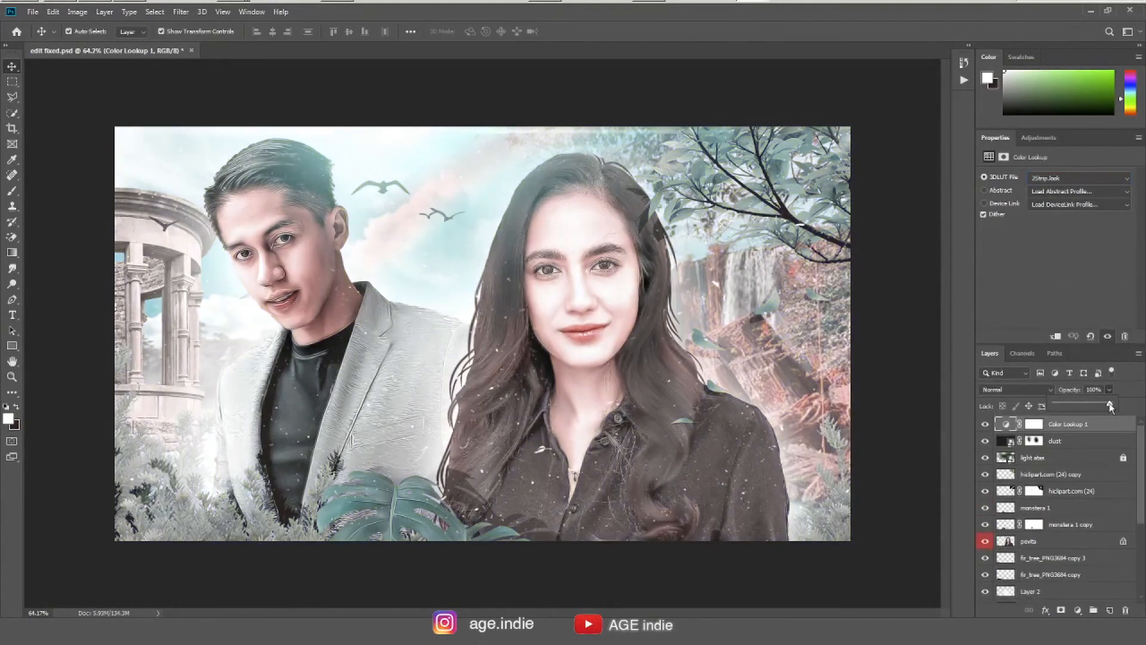
drag(1088, 404, 1041, 422)
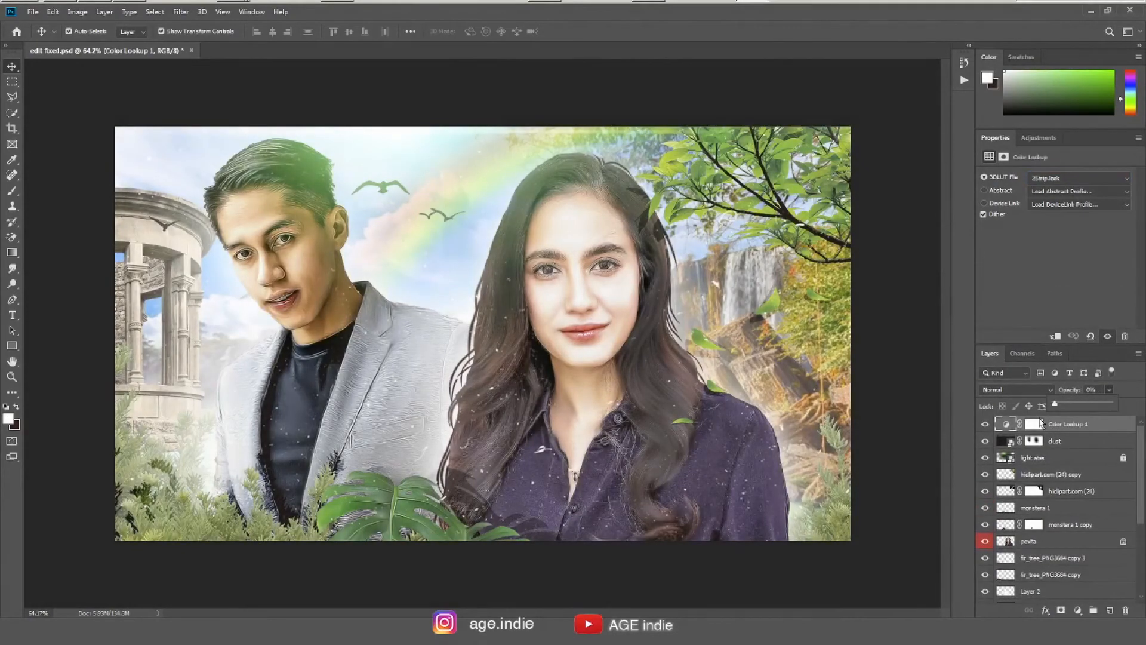
click(711, 450)
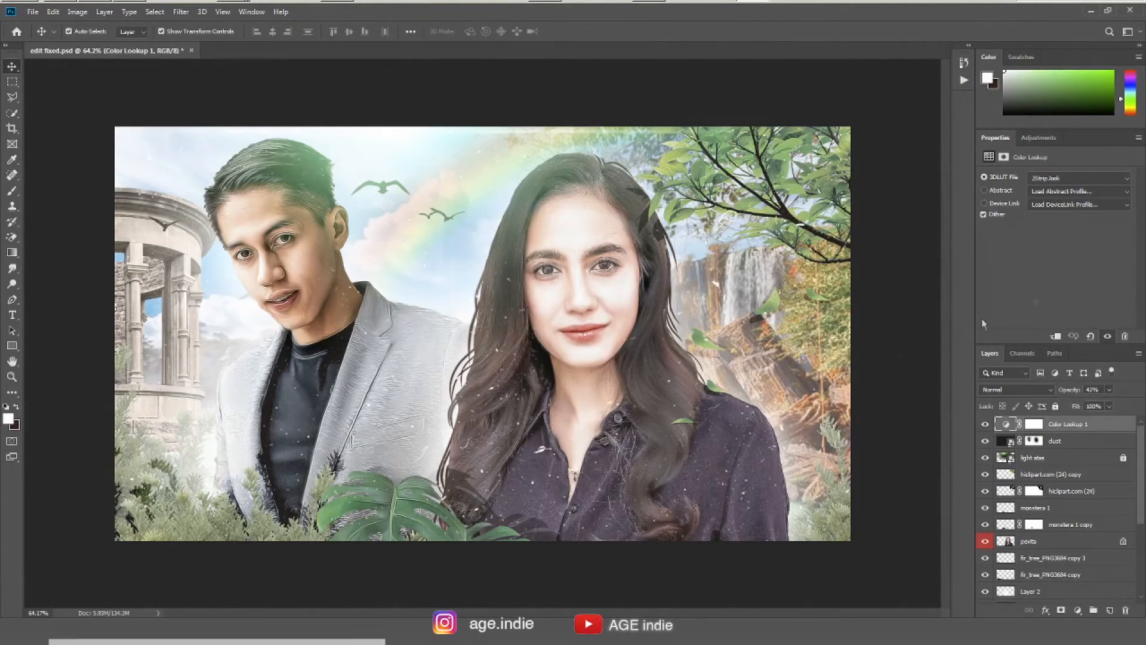
Flatten the document and apply HDR Toning with Local Adaptation, detail +30% and saturation -25%.
scroll(711, 450, down, 3)
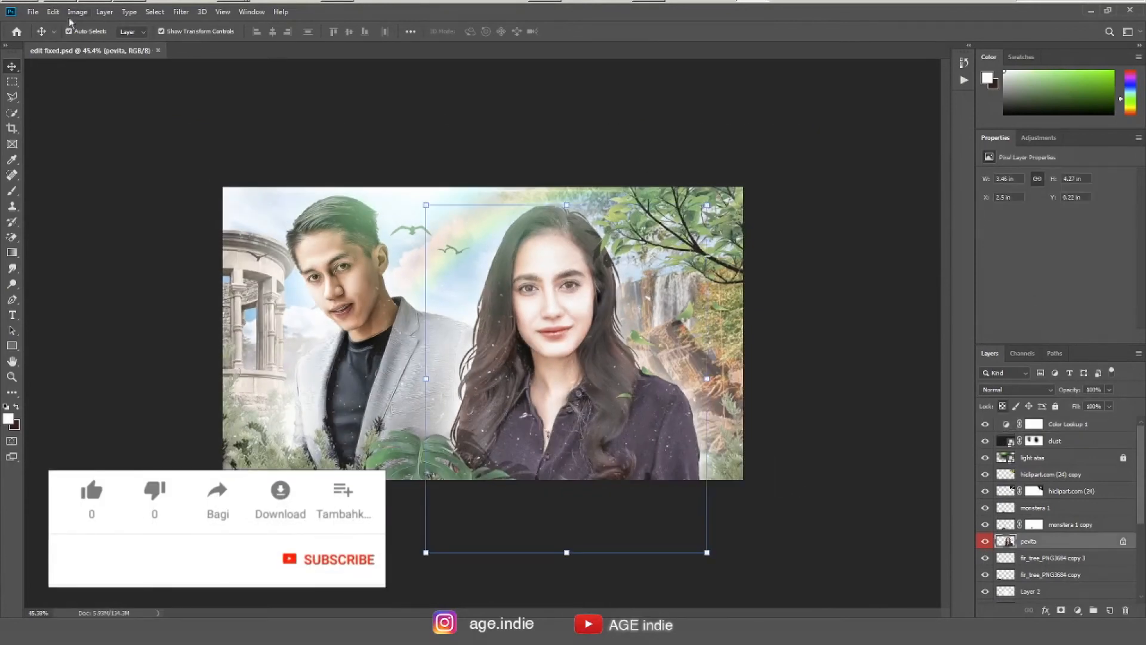
click(77, 12)
mouse_move(93, 42)
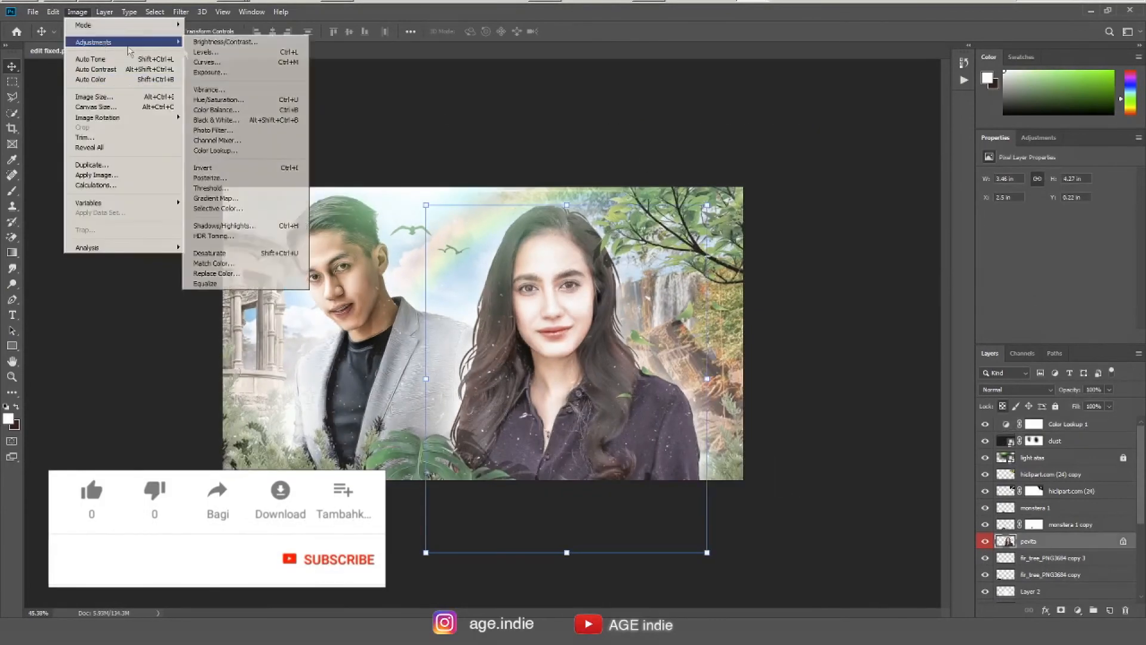
click(266, 237)
click(643, 366)
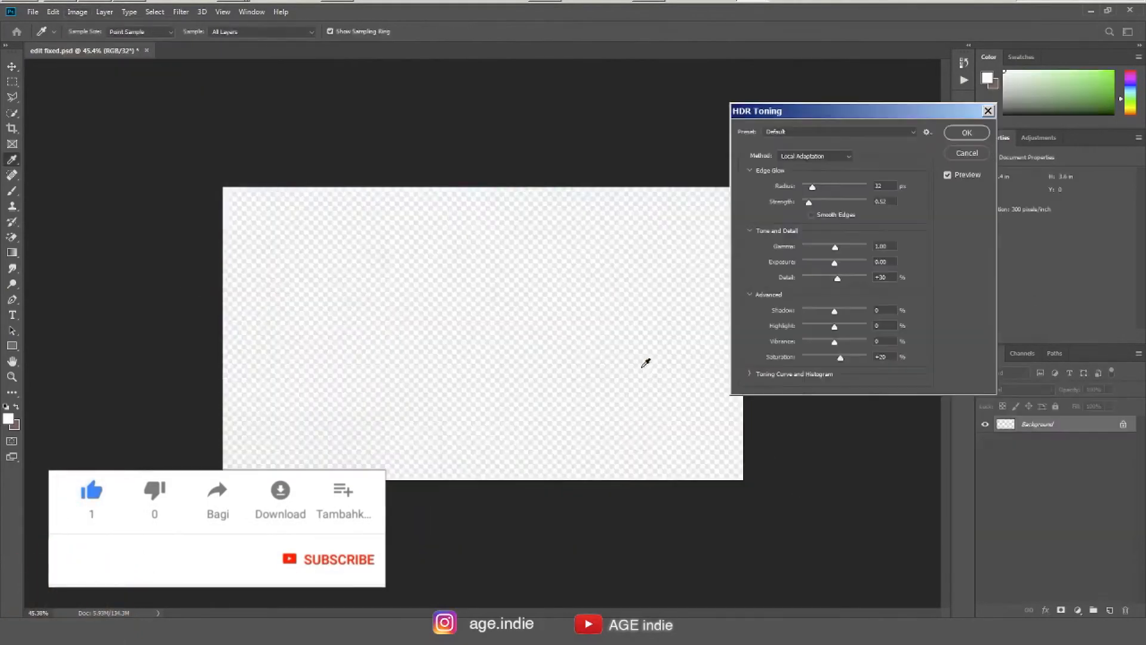
drag(840, 357, 825, 357)
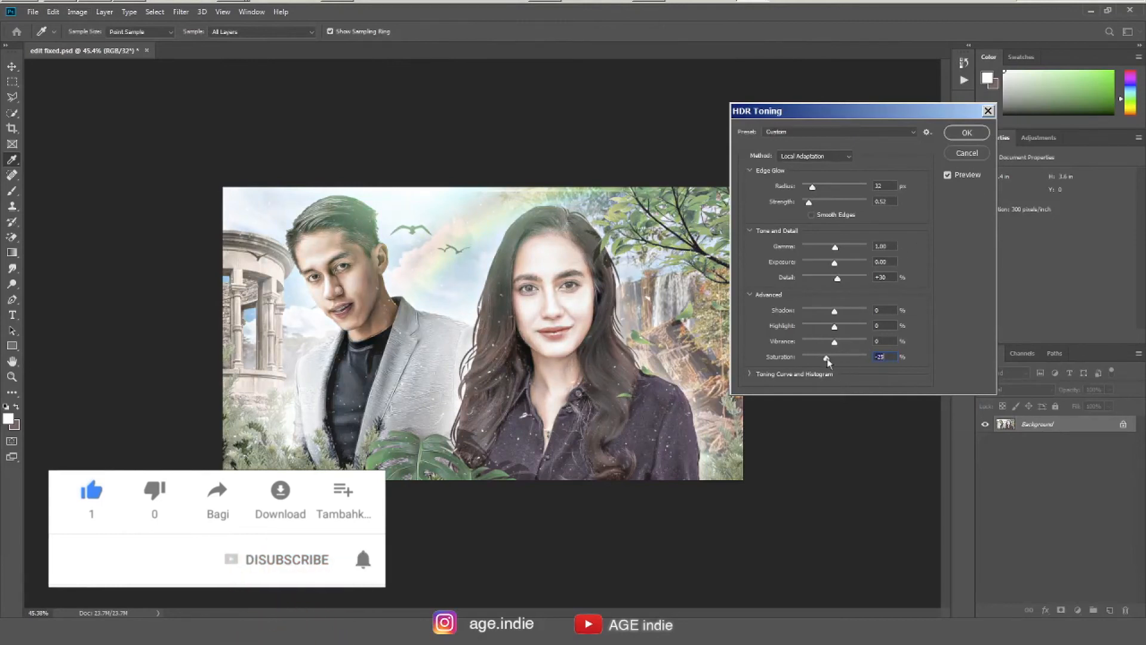
key(Return)
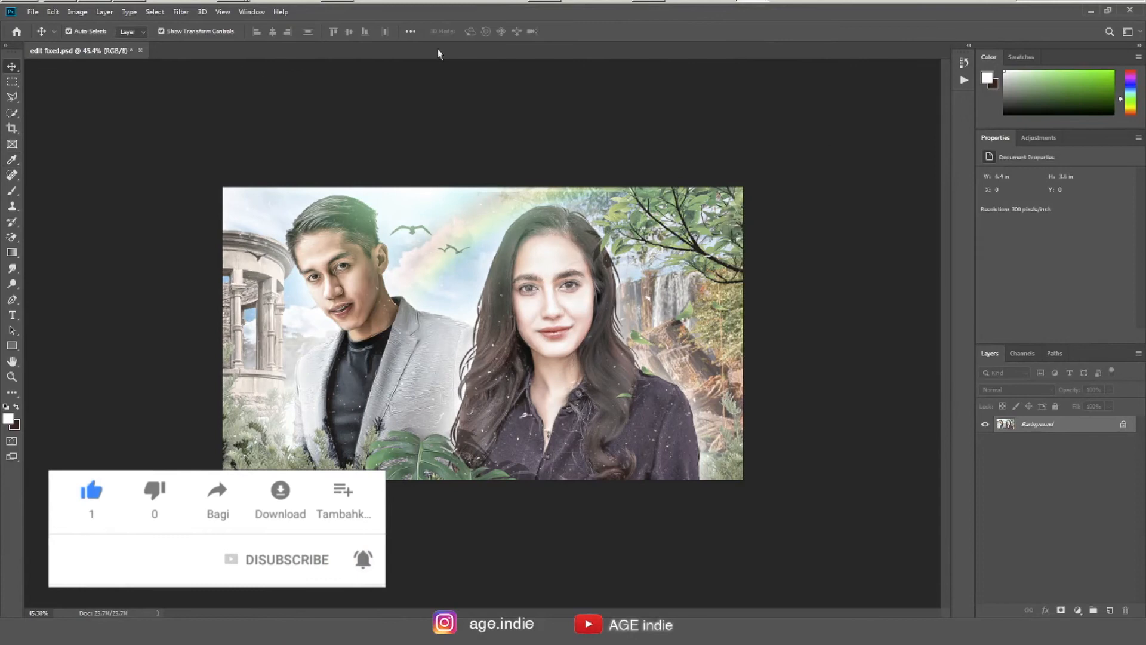
Apply the Camera Raw Filter to the flattened image.
click(181, 12)
click(197, 85)
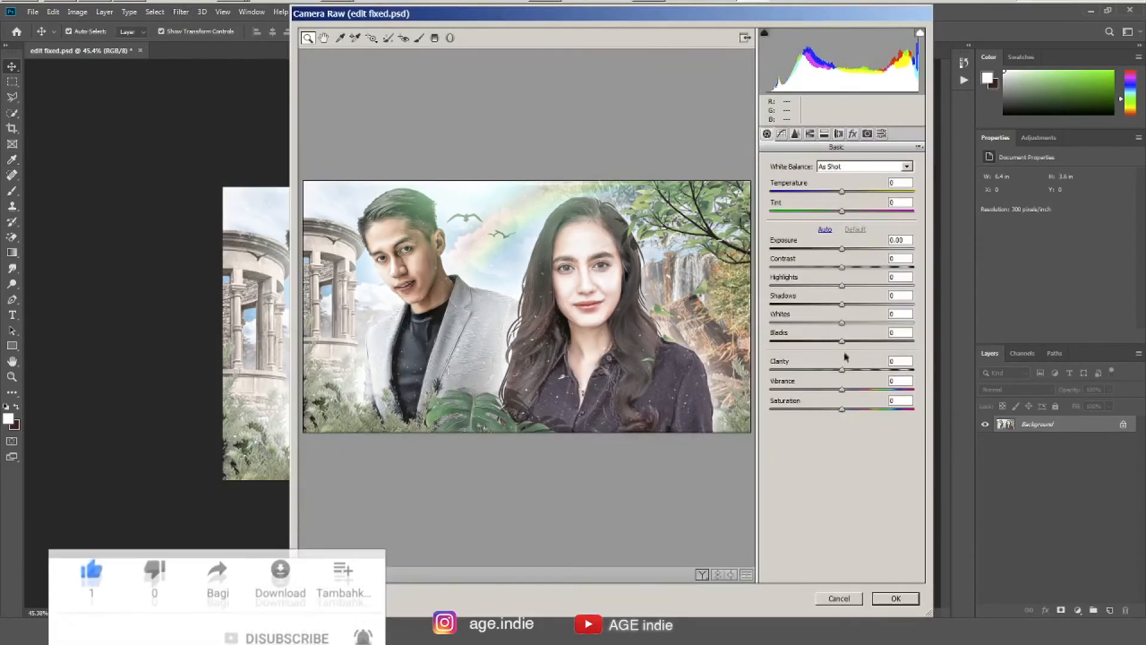
click(901, 598)
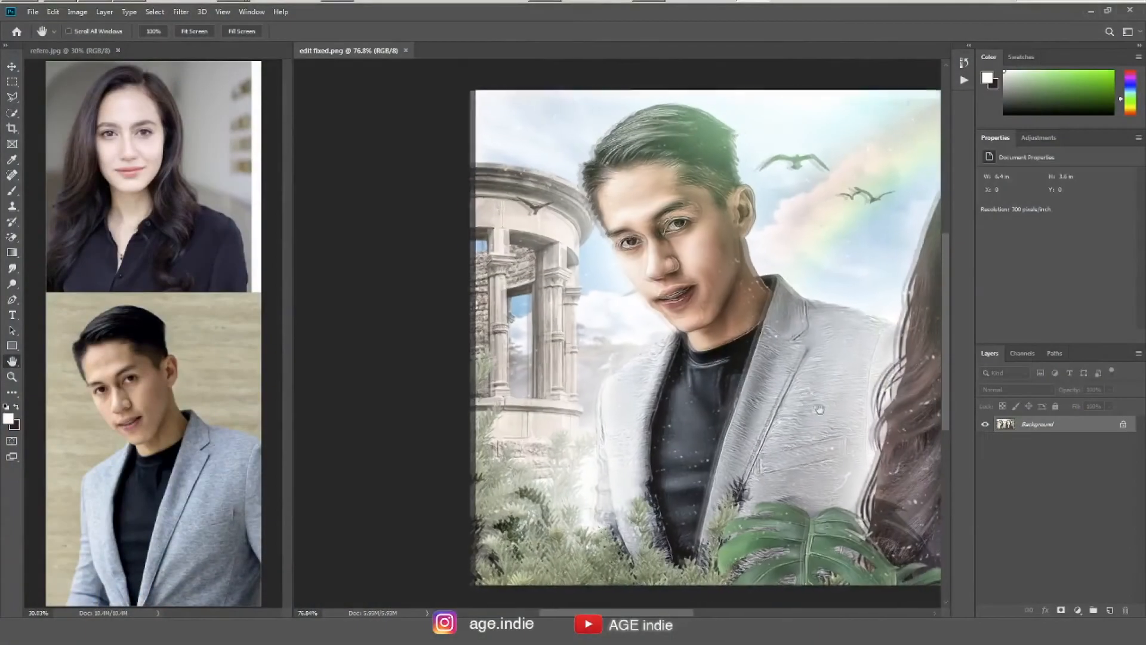
Examine both portraits in the finished edit fixed.png up close and as a whole beside the reference photos.
drag(819, 410, 530, 408)
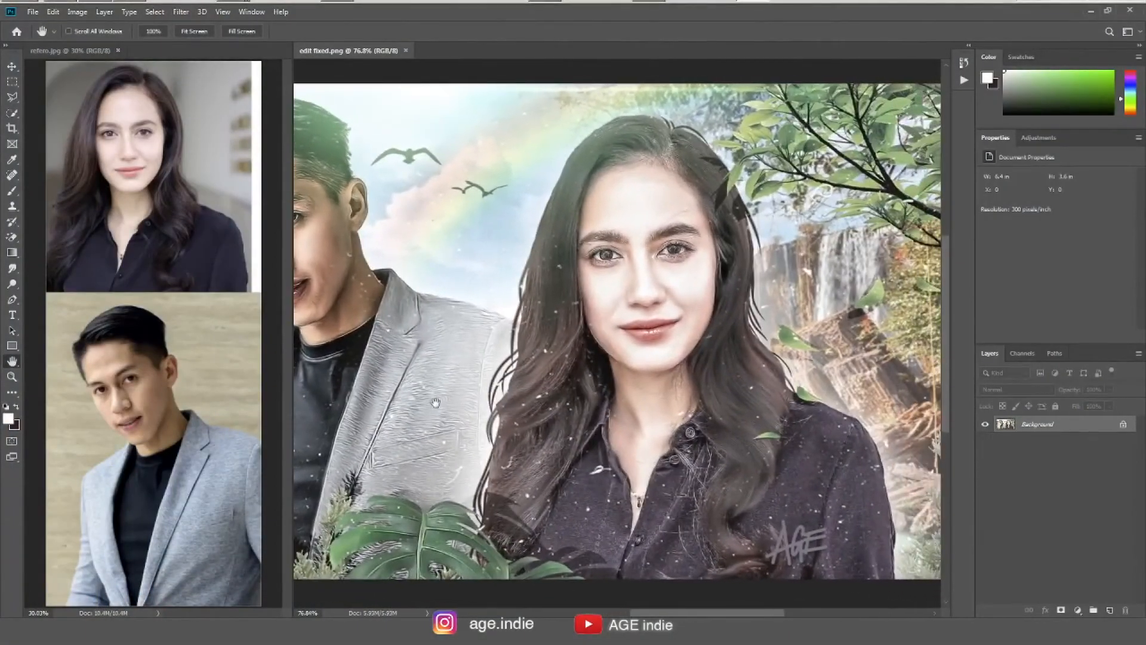
scroll(565, 439, down, 3)
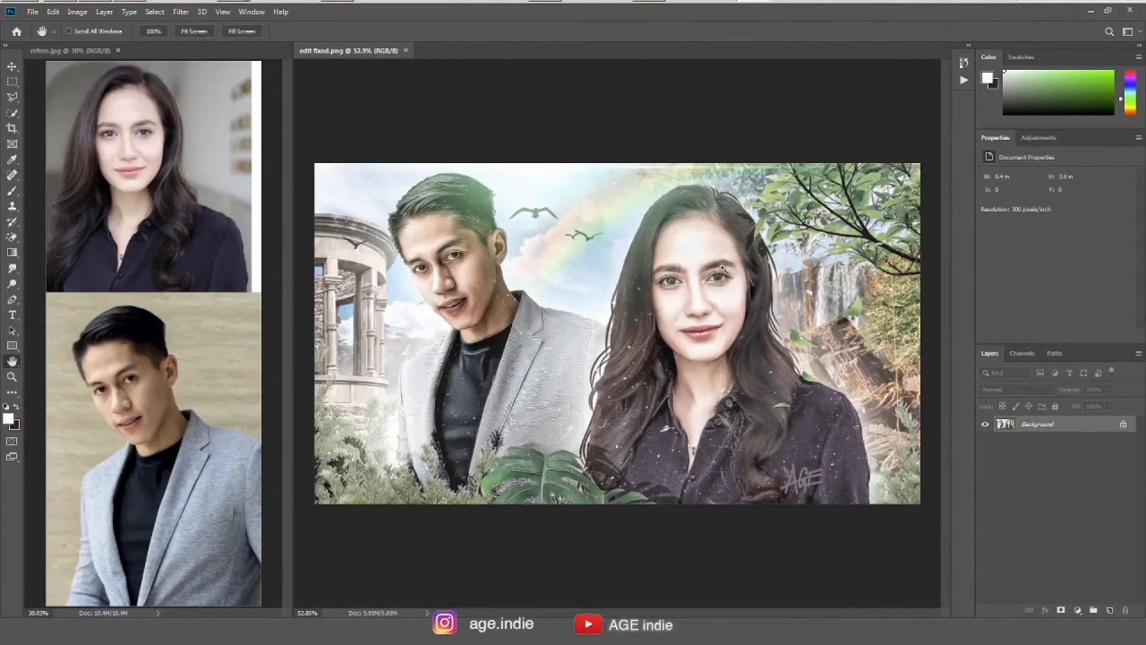
scroll(723, 269, up, 3)
drag(752, 388, 818, 367)
drag(518, 390, 698, 422)
scroll(819, 452, down, 3)
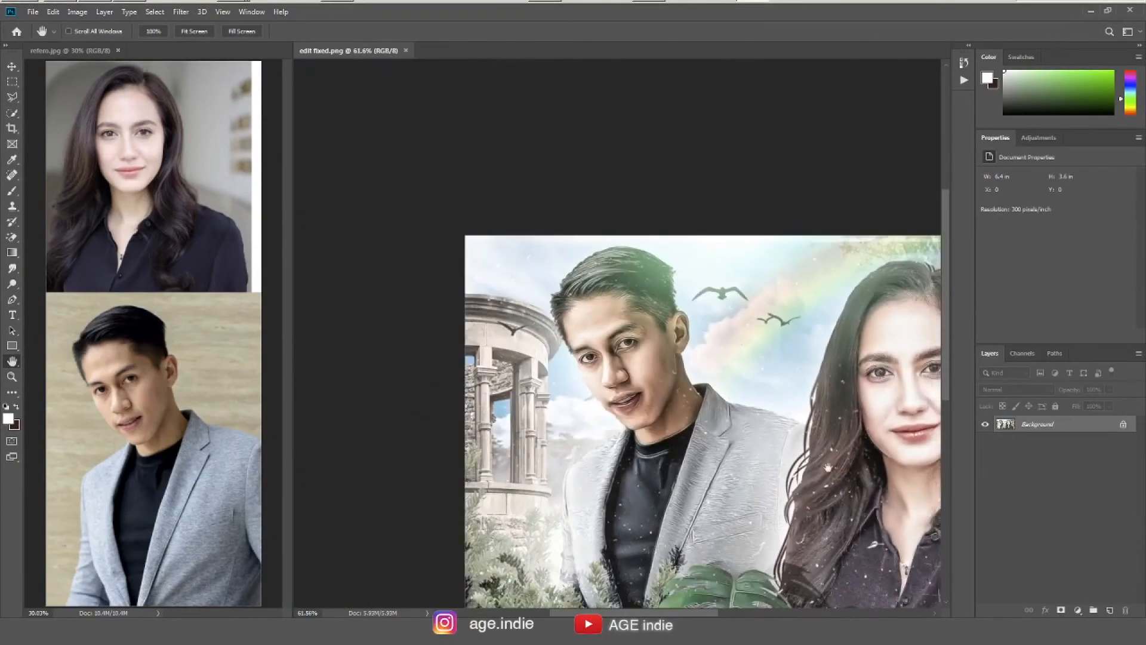
drag(827, 468, 685, 378)
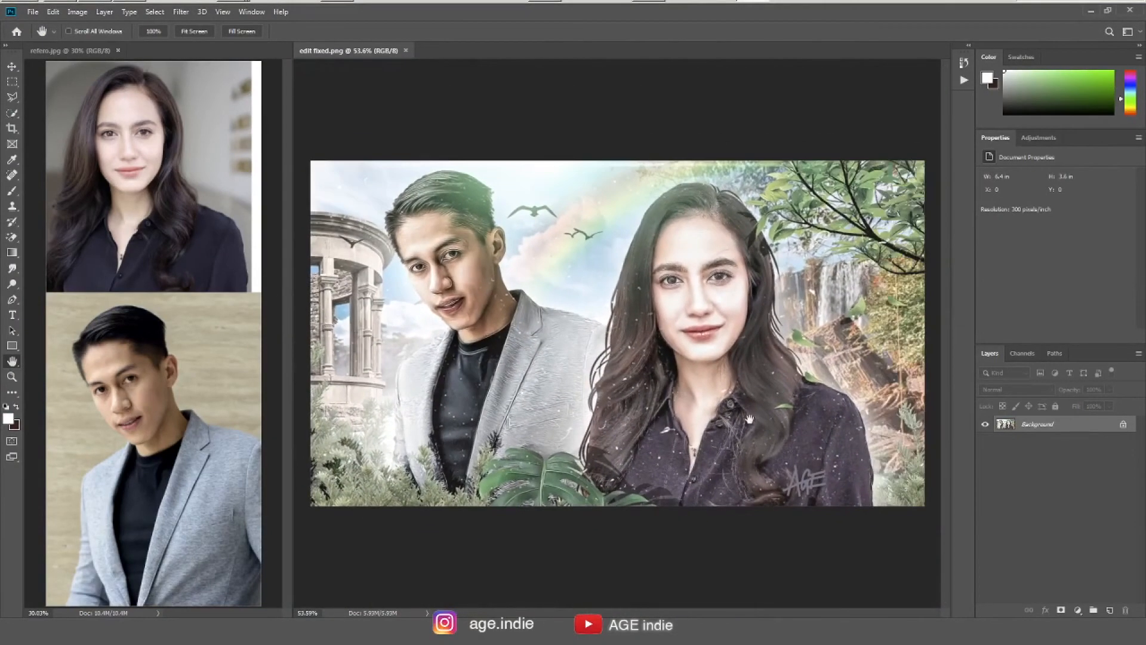